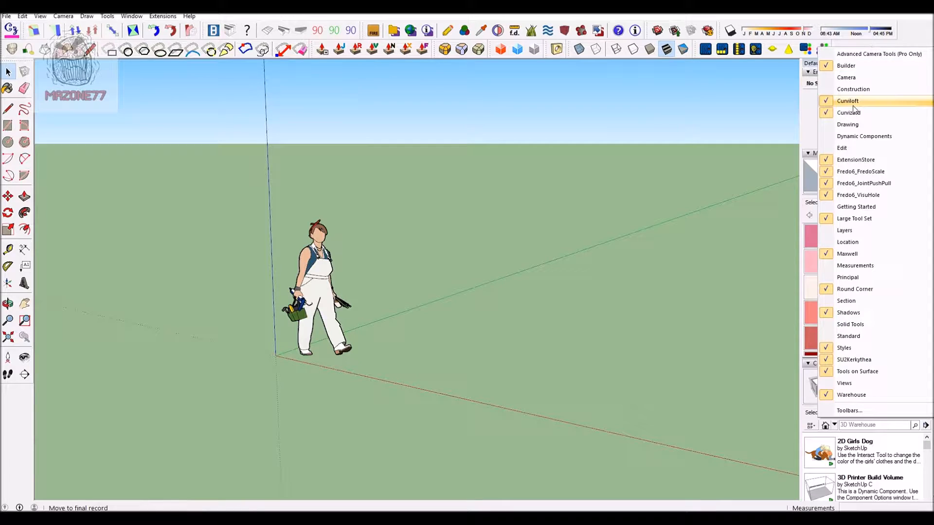
Step: Hide the Curviloft, Curvizard, Maxwell, SU2Kerkythea and Tools on Surface toolbars
click(853, 104)
right_click(857, 51)
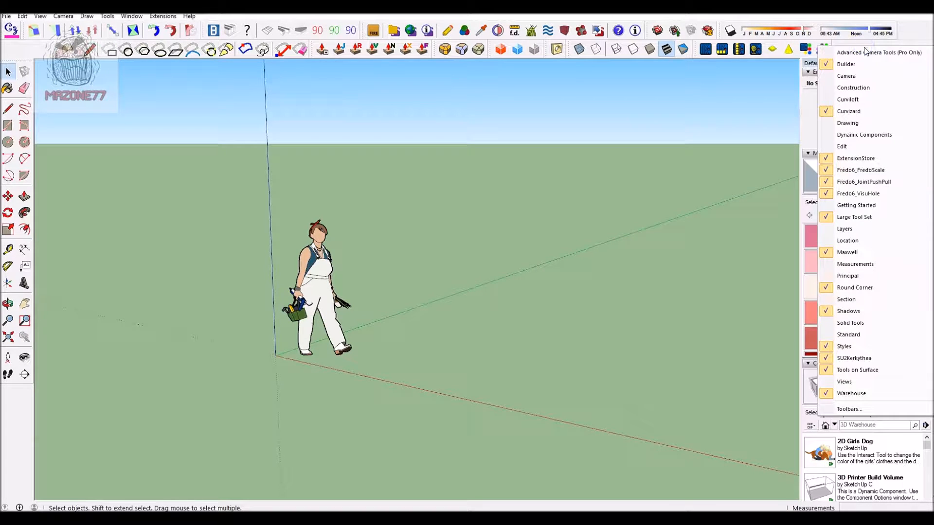
click(875, 110)
right_click(859, 52)
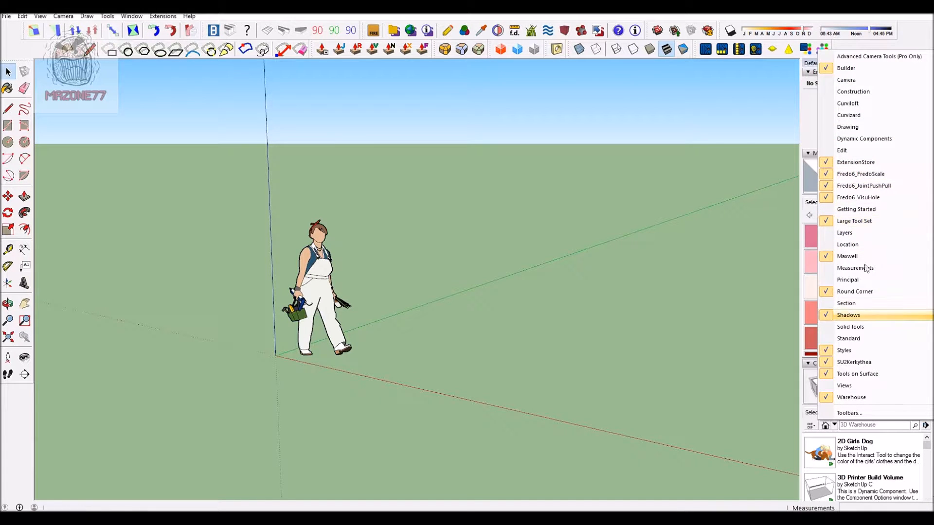
click(867, 257)
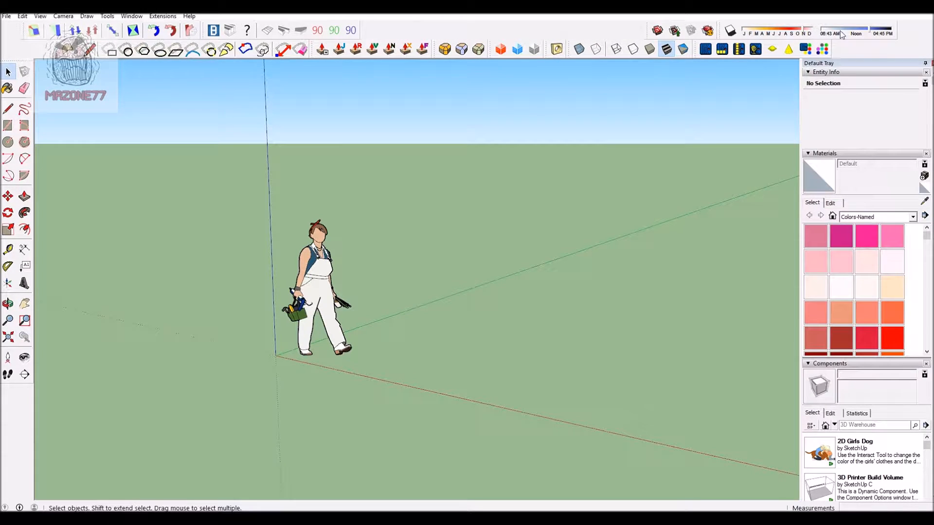
right_click(885, 48)
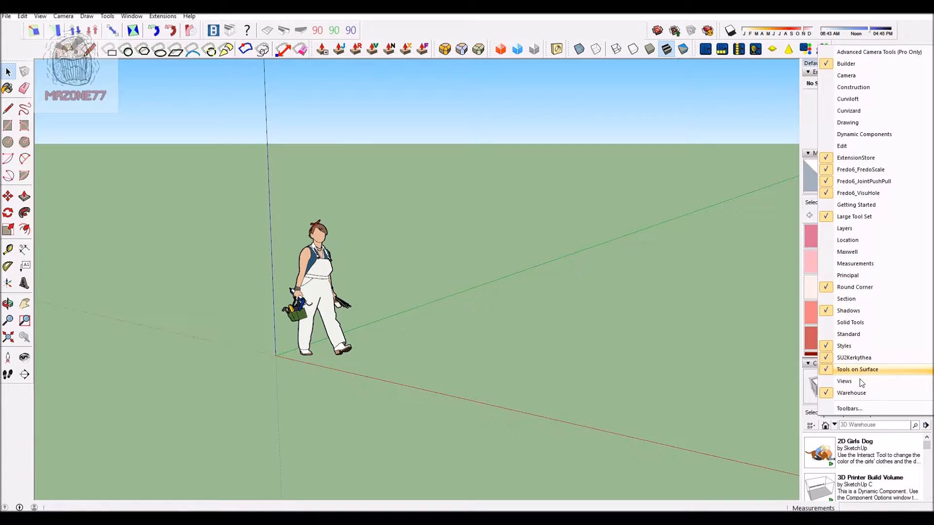
click(868, 358)
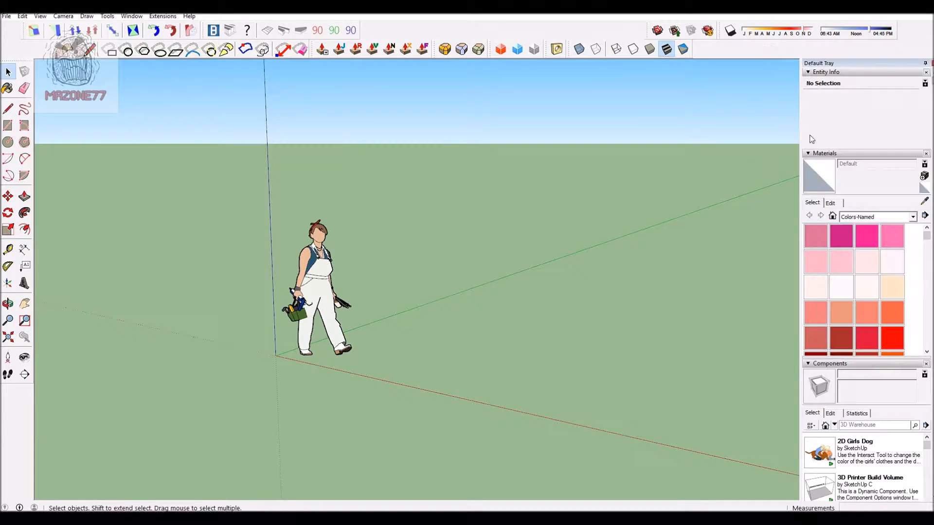
right_click(739, 50)
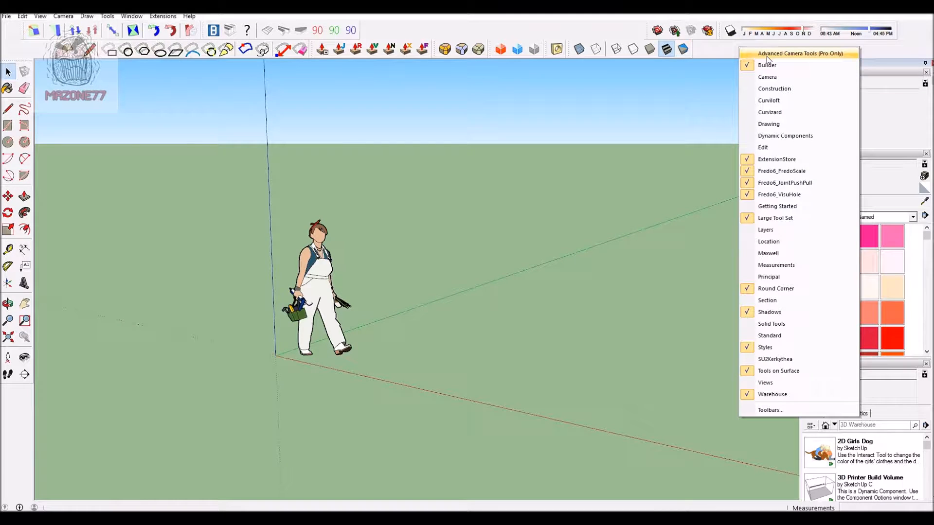
click(788, 373)
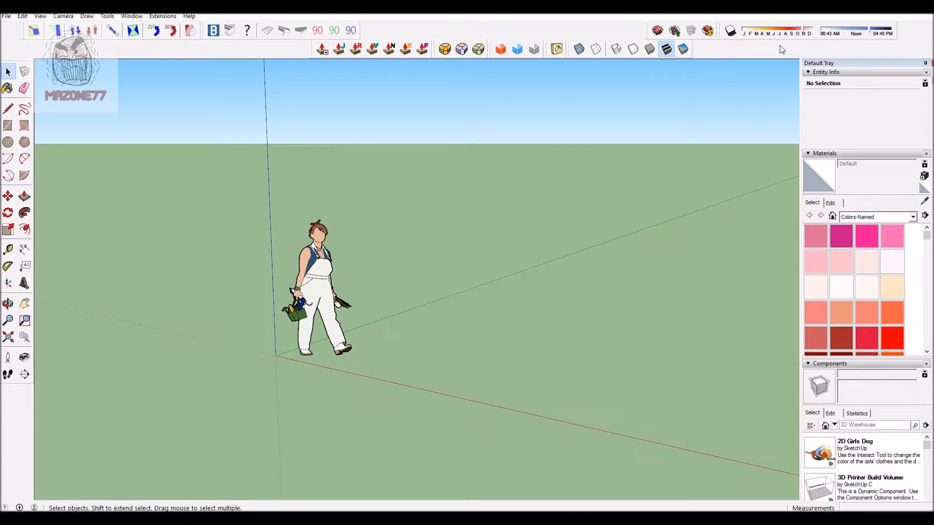
Step: Hide the Fredo6_VisuHole, Fredo6_JointPushPull, Fredo6_FredoScale and Builder toolbars
right_click(768, 57)
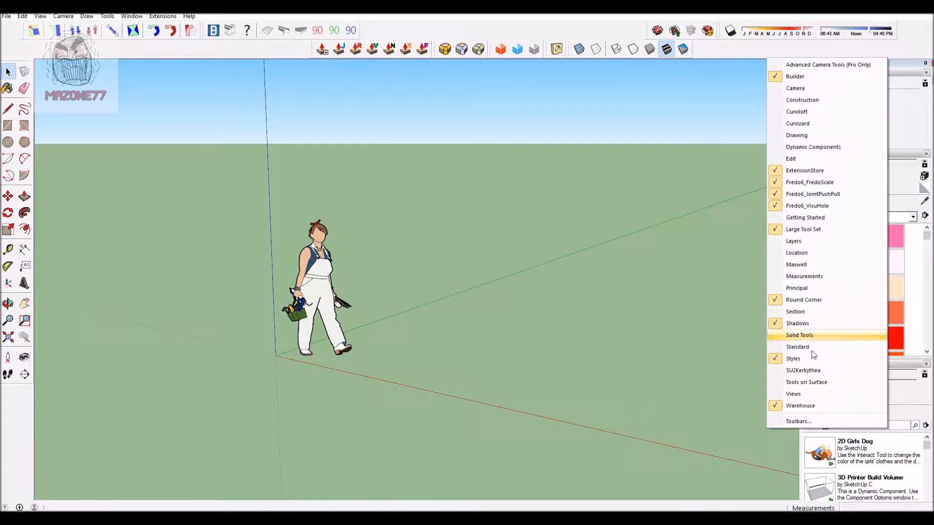
click(816, 212)
right_click(780, 51)
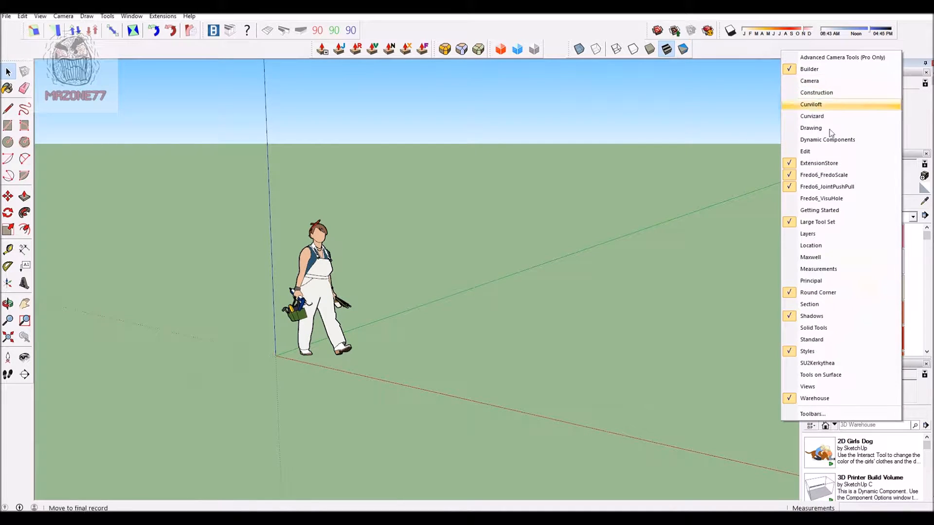
click(827, 185)
right_click(777, 45)
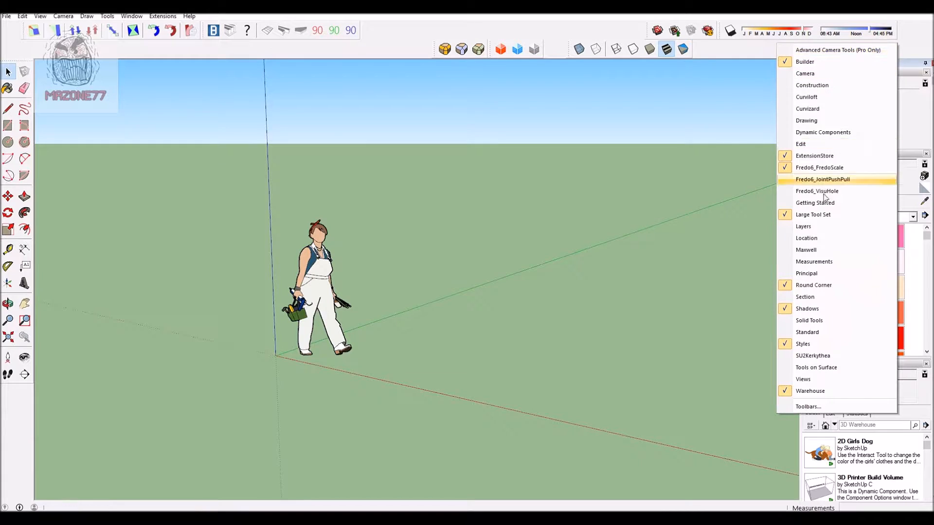
click(826, 168)
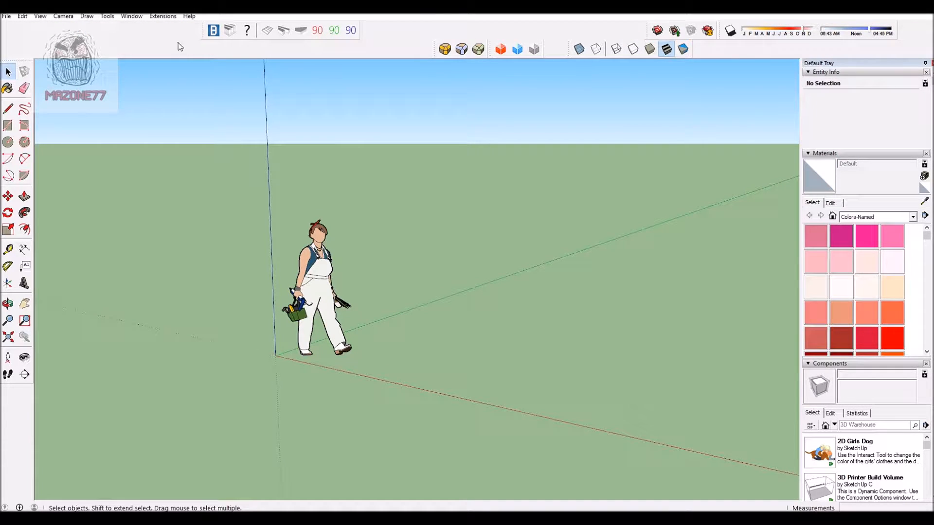
right_click(404, 24)
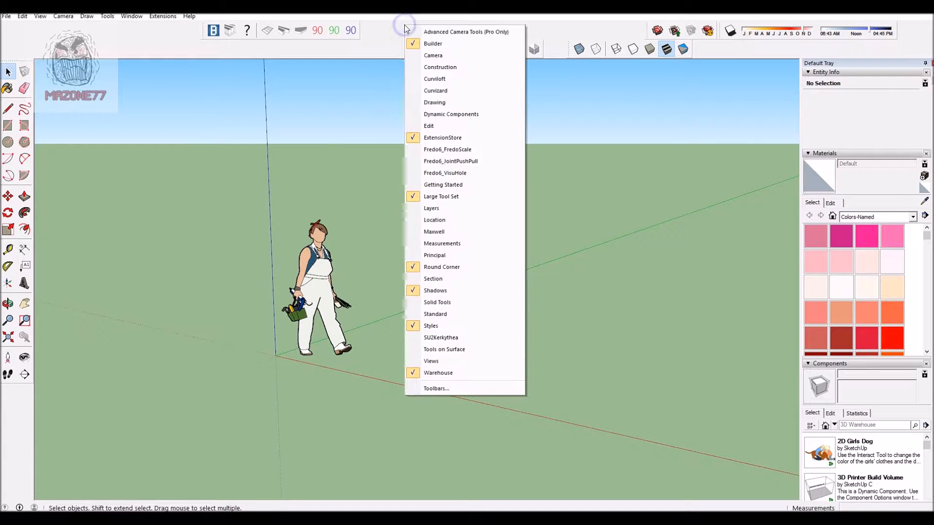
click(423, 53)
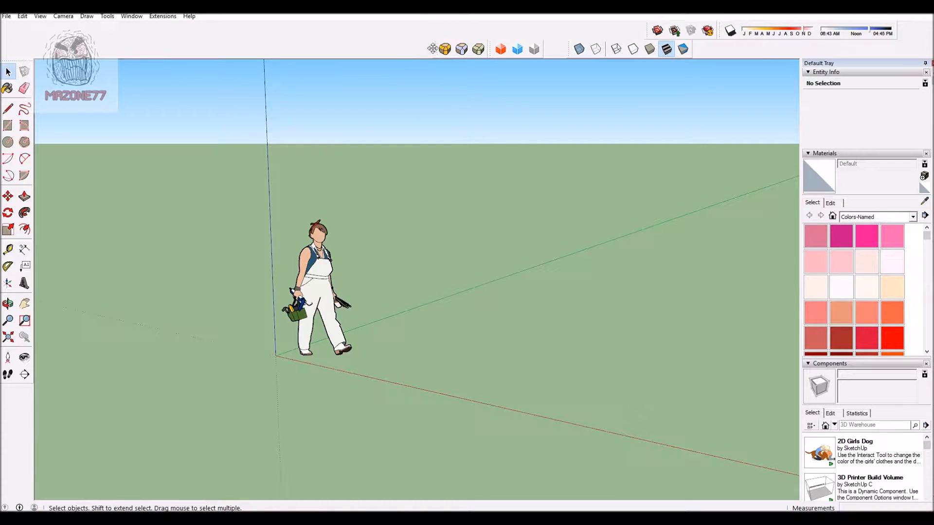
Step: Arrange the Round Corner, ExtensionStore, Styles, Warehouse and Shadows toolbars side by side in a single row
drag(432, 50, 4, 30)
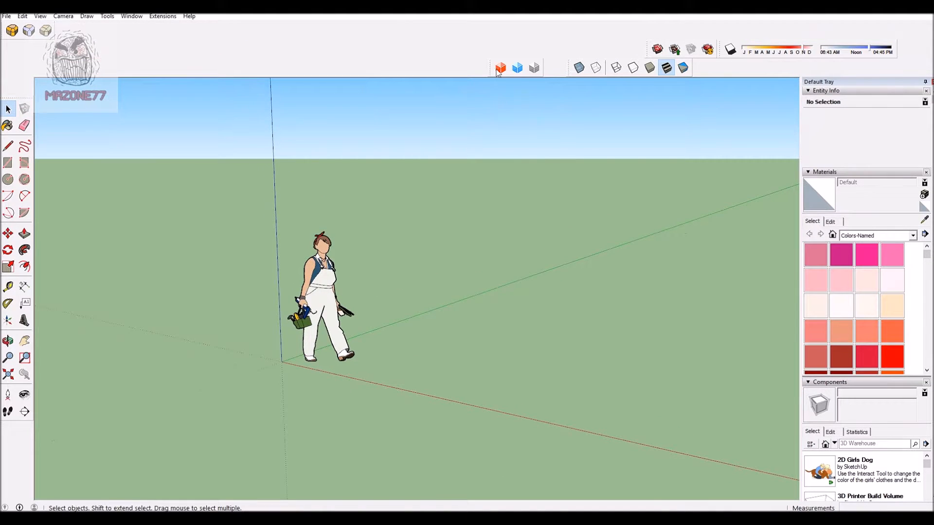
drag(489, 66, 54, 19)
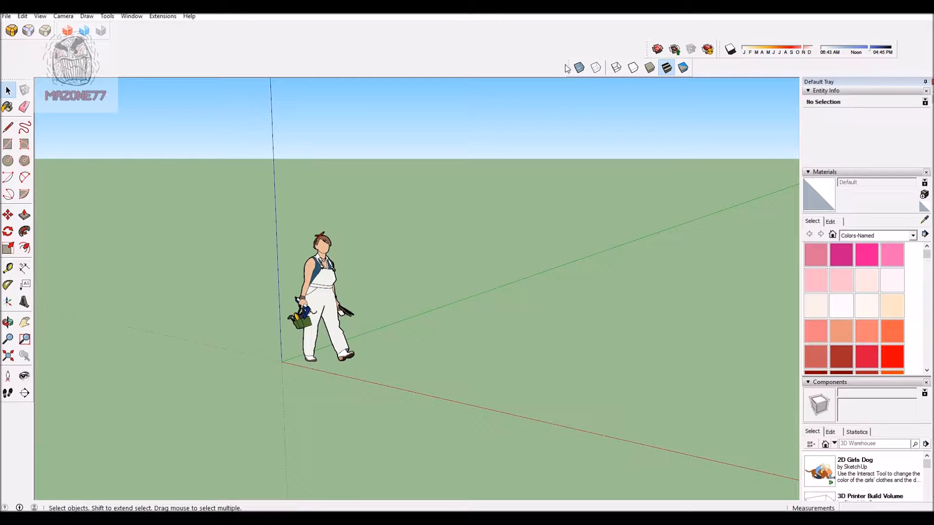
drag(567, 66, 99, 29)
drag(645, 52, 232, 31)
drag(701, 48, 319, 30)
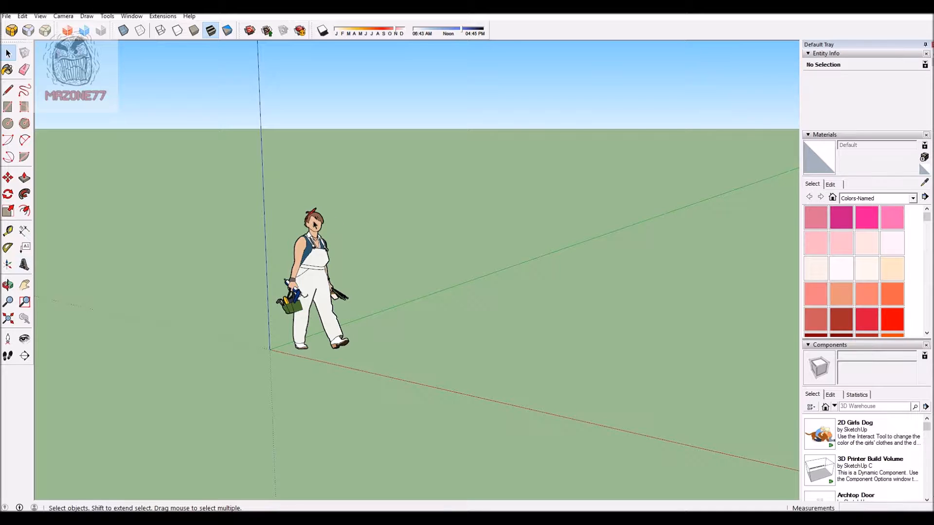
Step: Delete the default human figure component standing near the origin
click(317, 271)
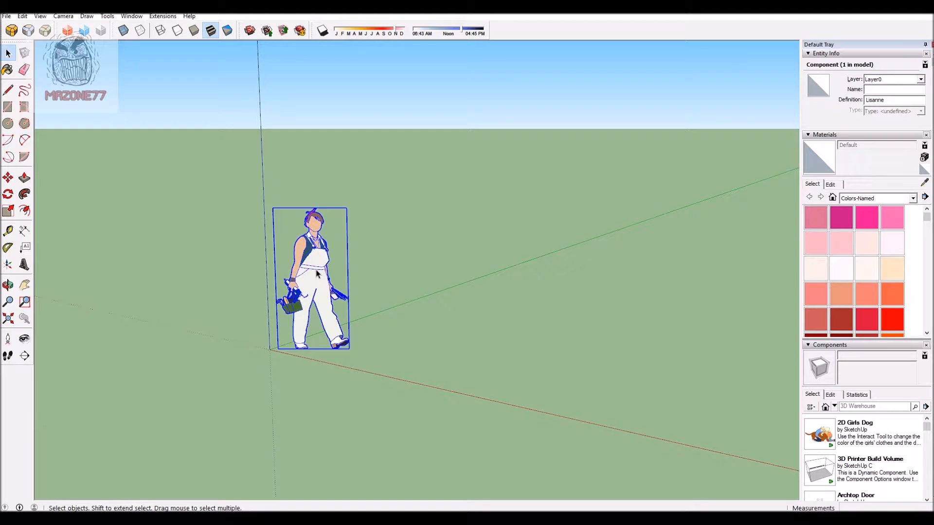
key(Delete)
Step: Examine the empty model space and its axes around the origin from several angles and distances
scroll(241, 158, down, 3)
scroll(282, 216, up, 4)
scroll(276, 200, down, 2)
middle_drag(386, 194, 178, 203)
middle_drag(345, 309, 308, 269)
middle_drag(322, 335, 249, 281)
middle_drag(294, 323, 409, 263)
middle_drag(556, 233, 404, 236)
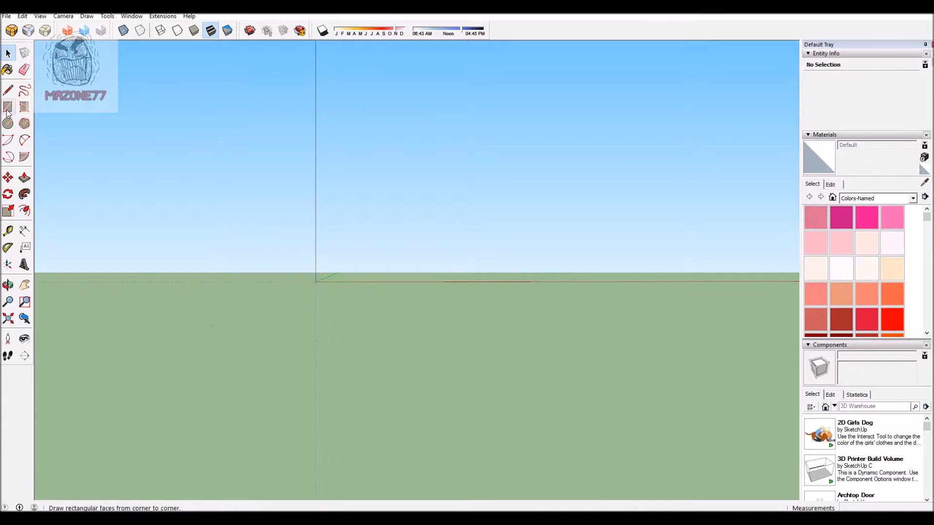
middle_drag(363, 192, 296, 229)
scroll(460, 203, down, 8)
scroll(483, 129, up, 2)
middle_drag(484, 134, 590, 138)
scroll(590, 134, up, 1)
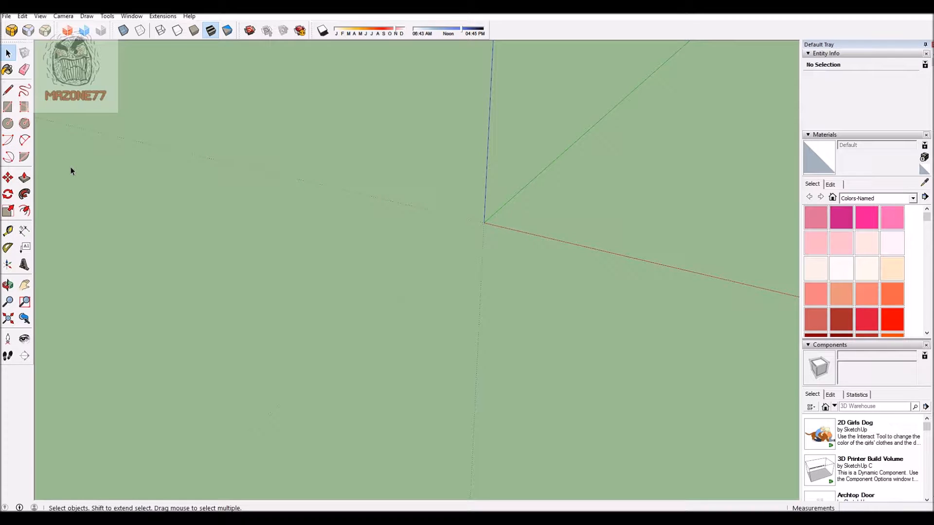
Step: Draw a circle centred on the origin with a radius of about 5082 ft, ending on the red axis
click(8, 124)
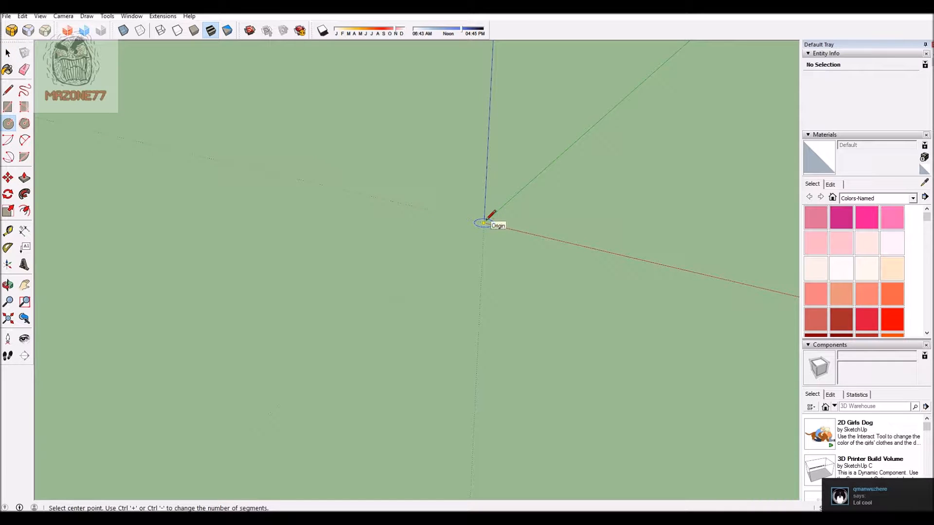
click(484, 223)
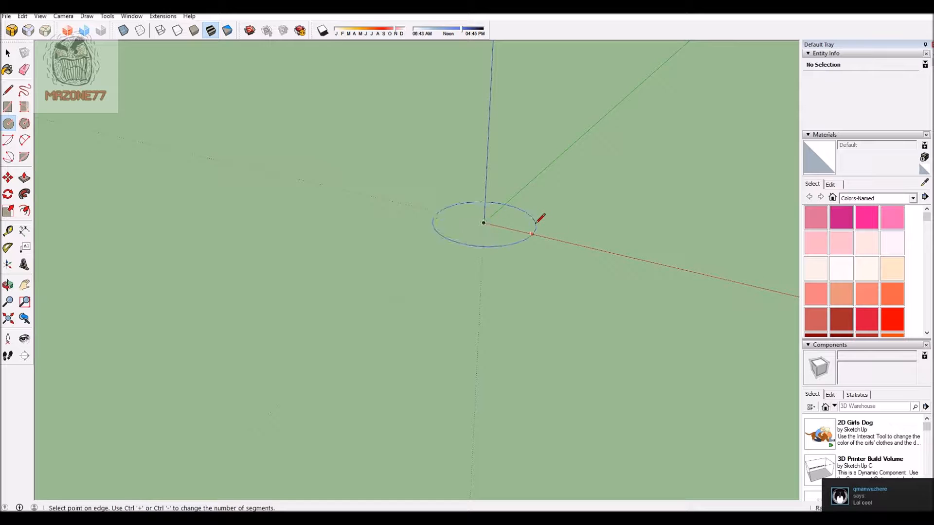
click(616, 253)
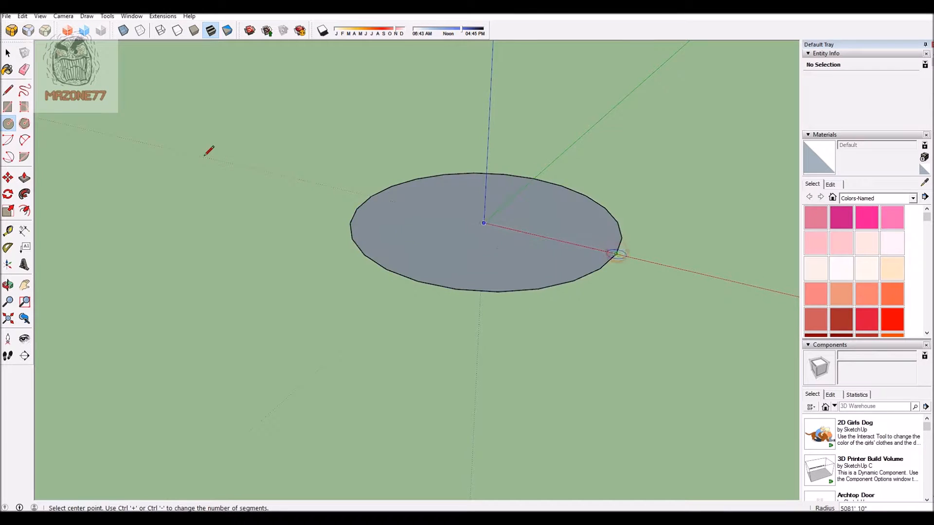
Step: Push/Pull the circular face slightly upward to form a thin disc
scroll(205, 156, down, 2)
middle_drag(248, 261, 283, 233)
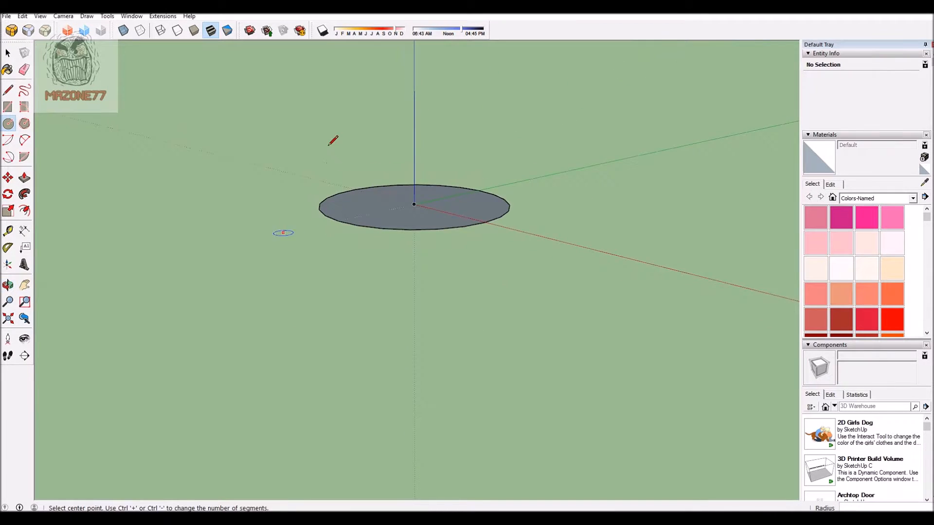
scroll(283, 233, up, 3)
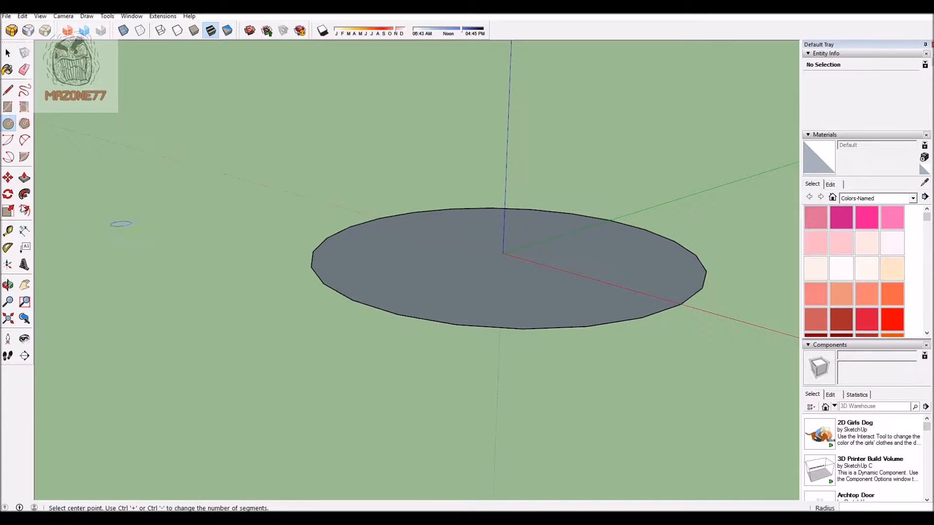
click(27, 184)
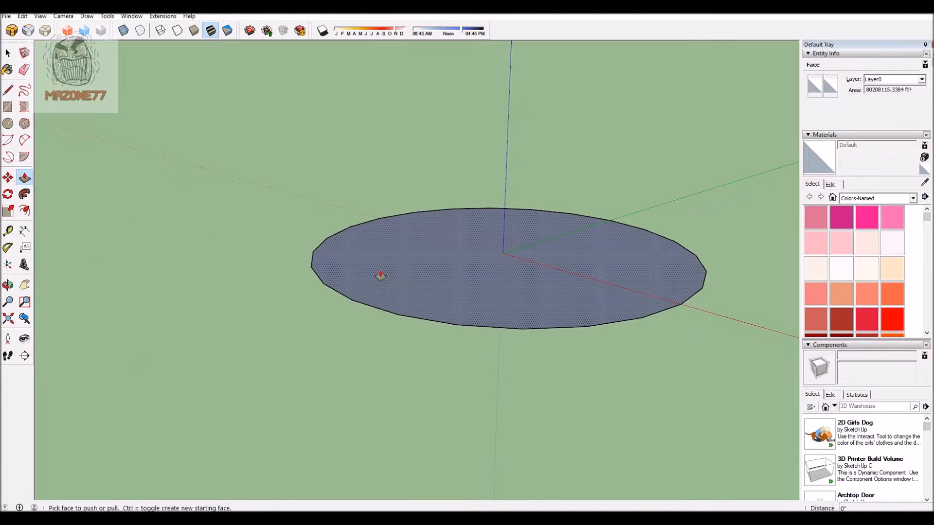
click(380, 270)
click(382, 261)
Step: Offset the disc's top edge inward to a smaller concentric circle and pull that inner face up about 954 ft
scroll(228, 245, down, 3)
scroll(320, 243, up, 2)
click(24, 210)
click(263, 315)
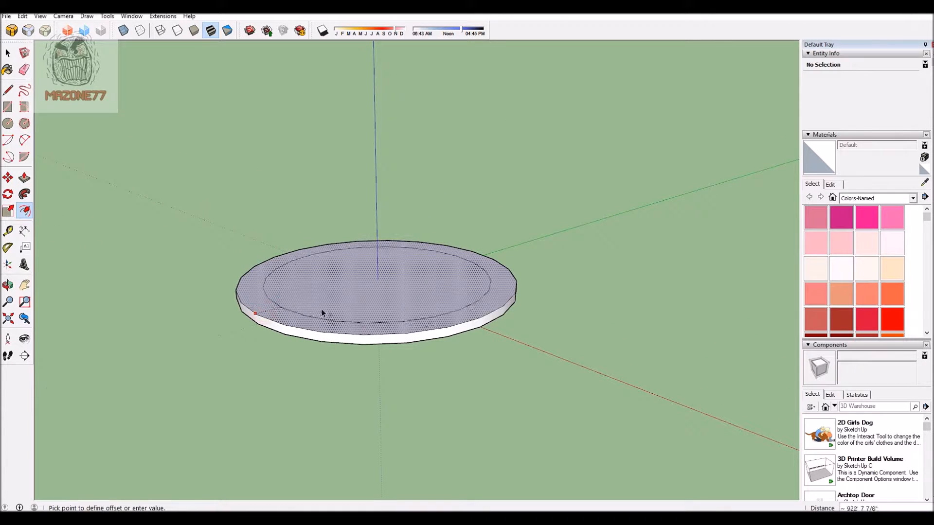
click(349, 308)
click(24, 178)
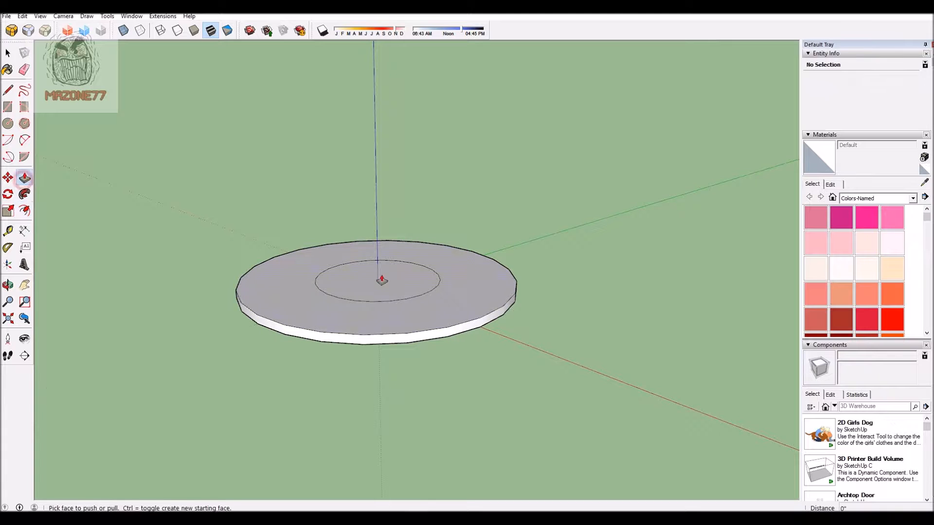
drag(377, 281, 381, 259)
Step: Move the raised cylinder's top edge inward so that its side tapers into a truncated cone
scroll(242, 251, down, 2)
scroll(477, 207, up, 3)
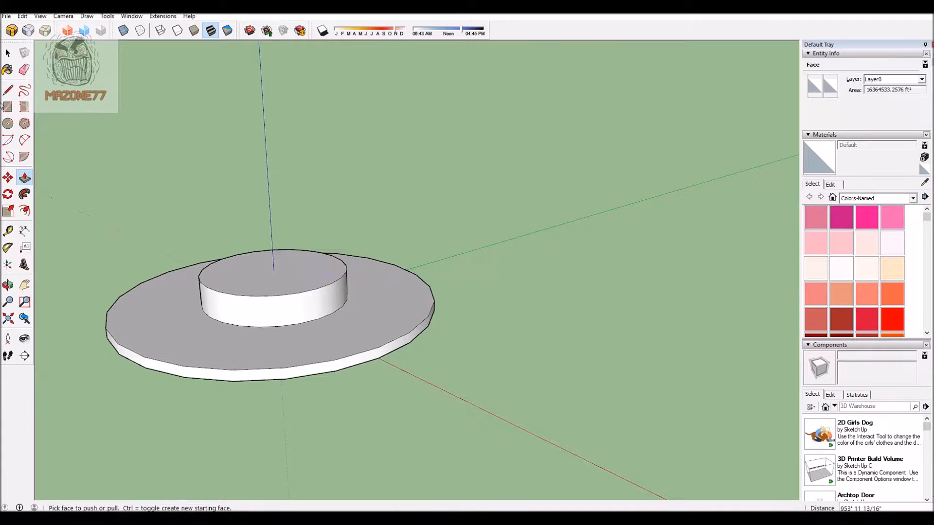
click(9, 178)
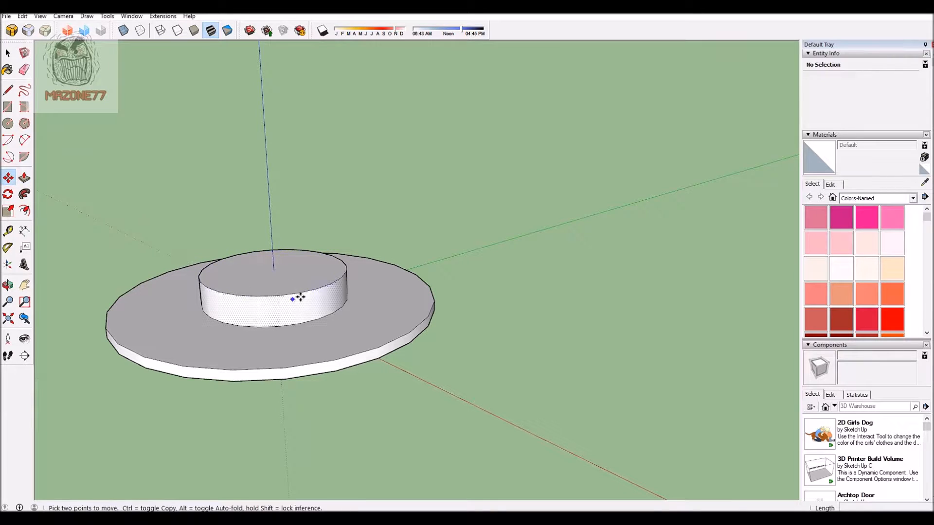
drag(313, 288, 294, 272)
Step: Move the truncated cone's top face straight down to make the cone flatter
middle_drag(475, 273, 323, 231)
scroll(327, 294, up, 3)
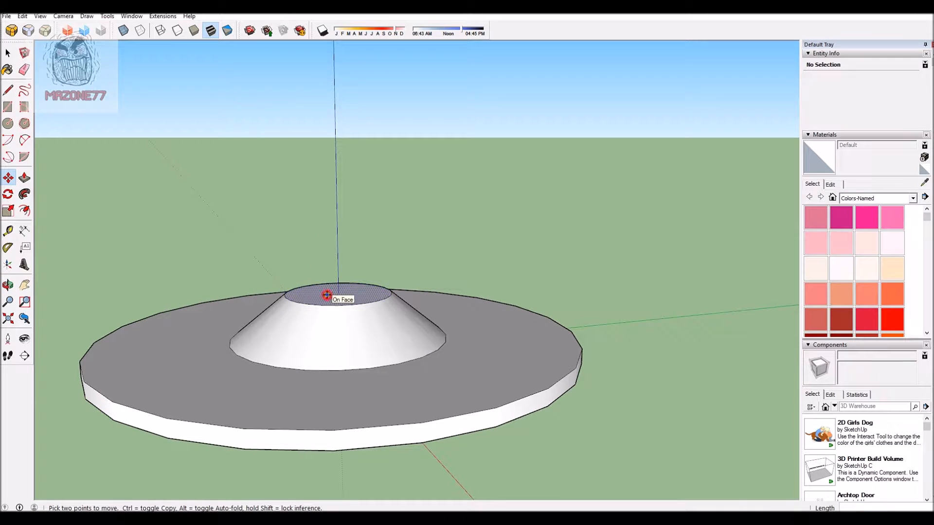
drag(326, 295, 325, 321)
click(325, 322)
Step: Offset the cone's top edge inward about 293 ft and pull the inner circular face up about 279 ft
scroll(421, 234, down, 3)
middle_drag(592, 304, 548, 310)
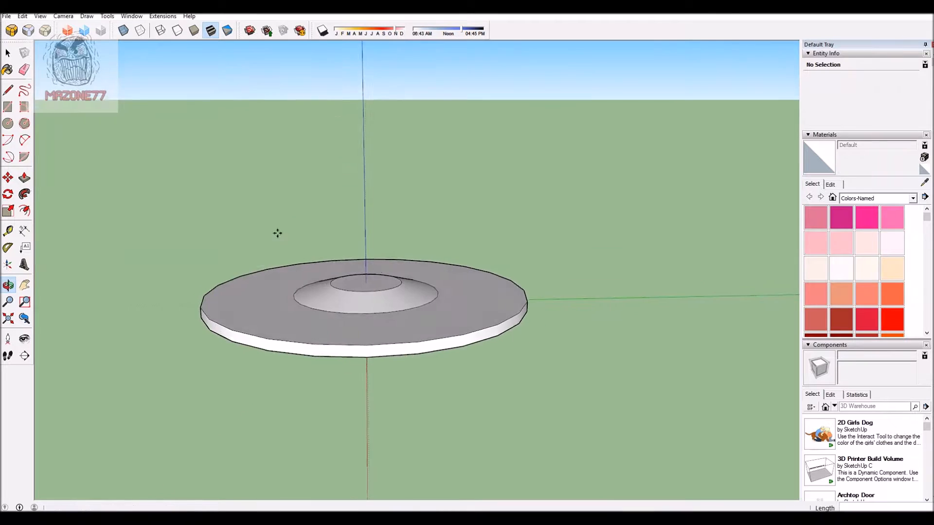
scroll(302, 229, up, 5)
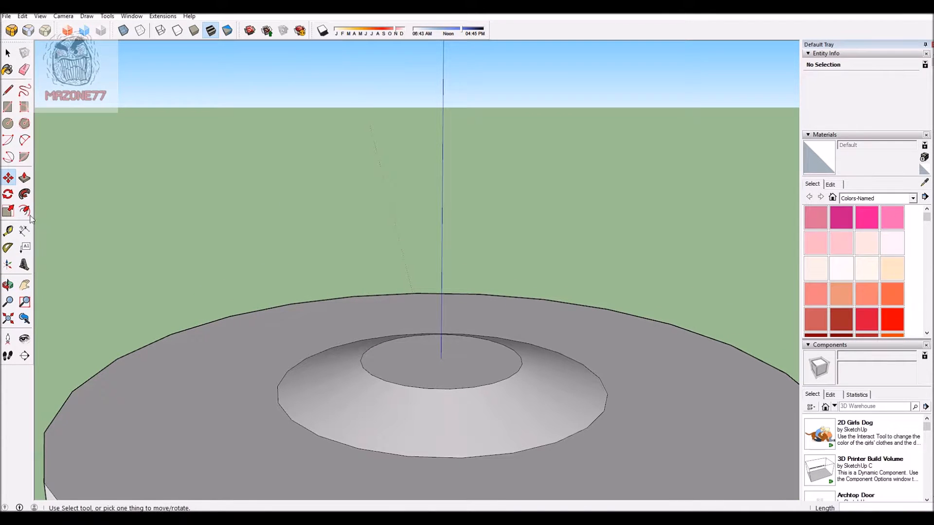
click(25, 210)
click(376, 374)
click(385, 369)
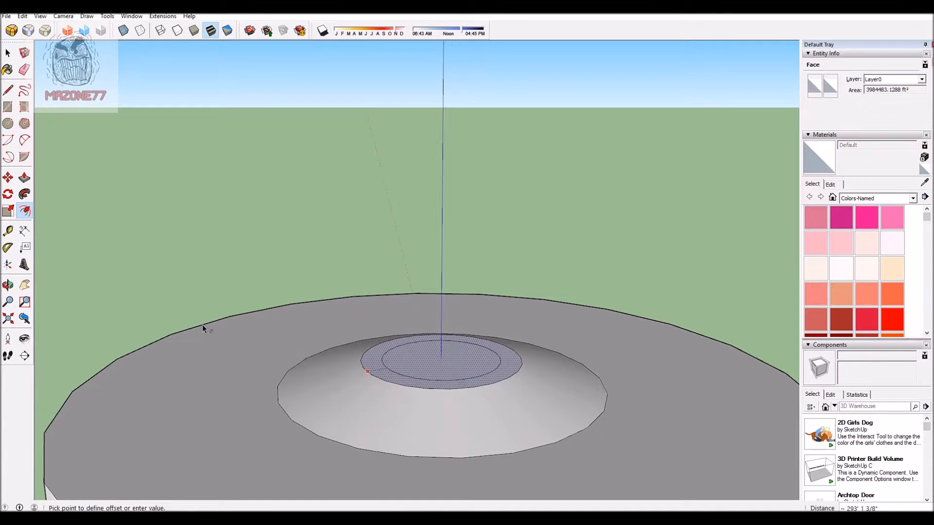
click(24, 178)
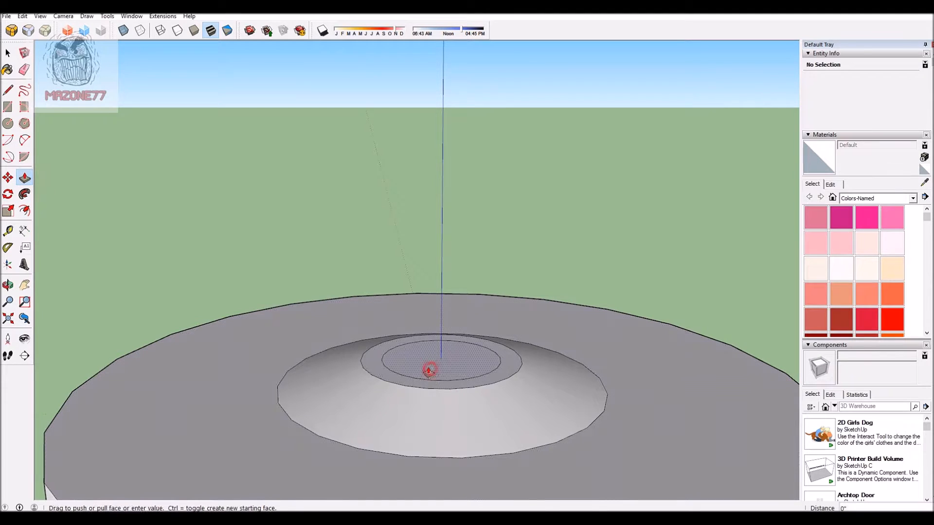
drag(427, 371, 427, 350)
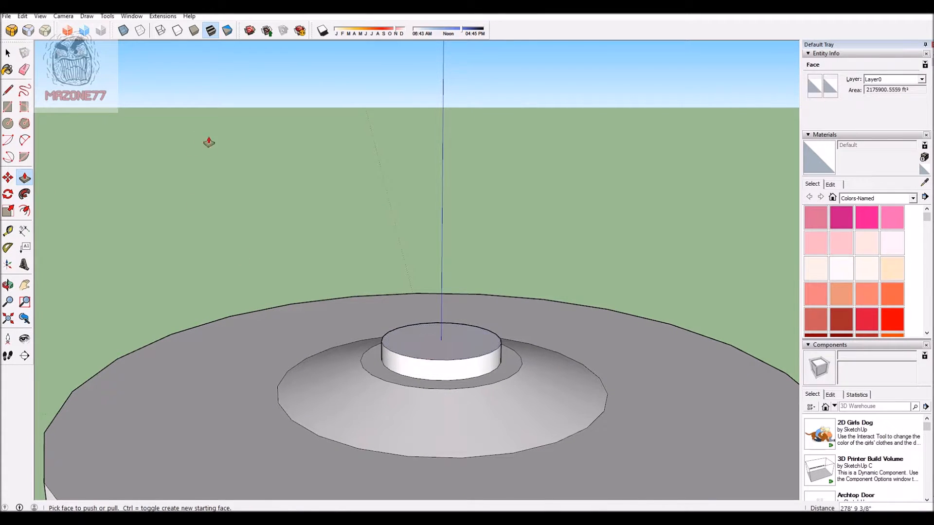
Step: Scale the top face of the small raised cylinder inward about its centre so that its side tapers
scroll(354, 182, down, 5)
scroll(492, 199, up, 3)
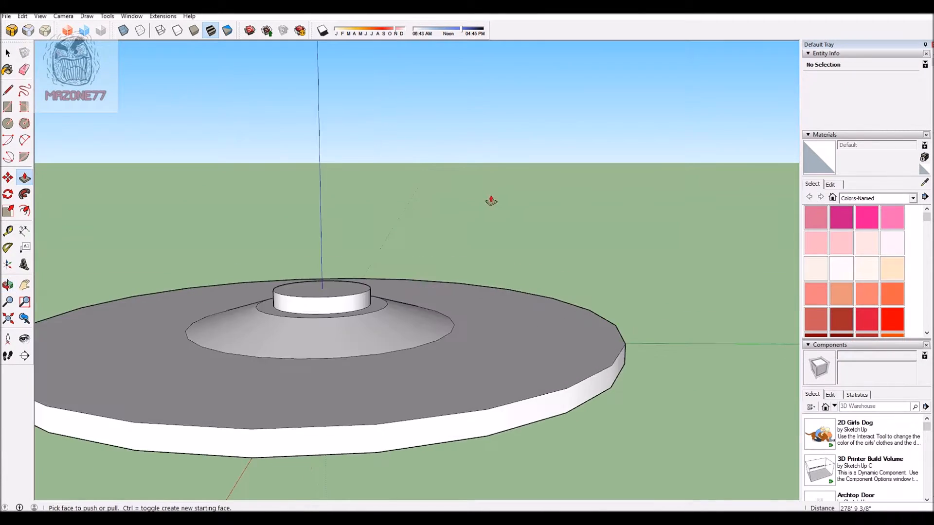
click(10, 52)
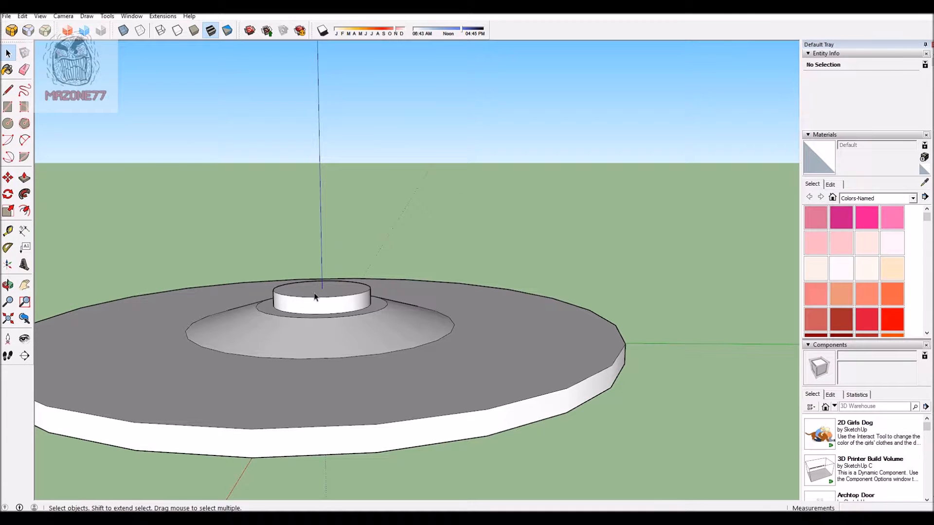
click(315, 296)
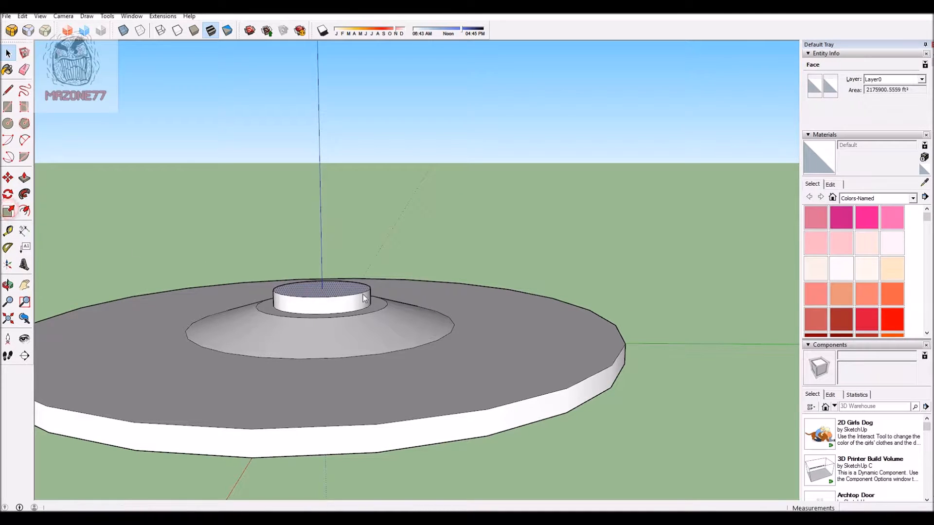
drag(375, 280, 359, 283)
Step: Offset the edge of the disc's underside inward about 3010 ft and pull the inner circular face downward into a short cylinder
scroll(409, 188, down, 4)
middle_drag(460, 350, 499, 332)
scroll(274, 198, down, 3)
middle_drag(312, 271, 392, 131)
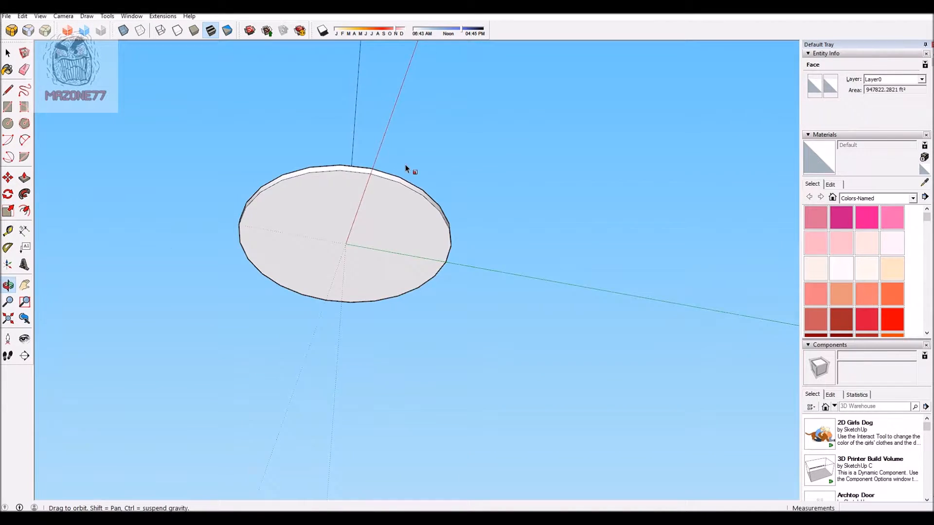
scroll(413, 150, up, 3)
click(24, 210)
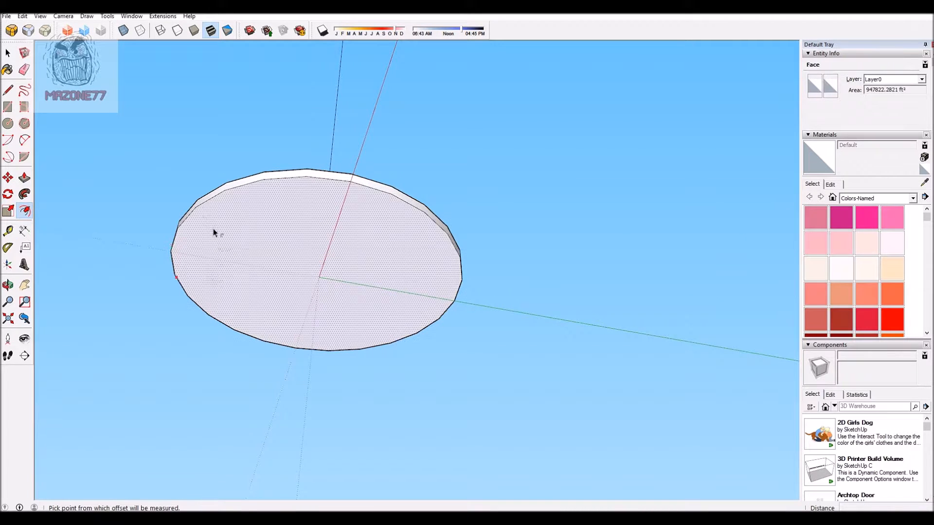
click(203, 217)
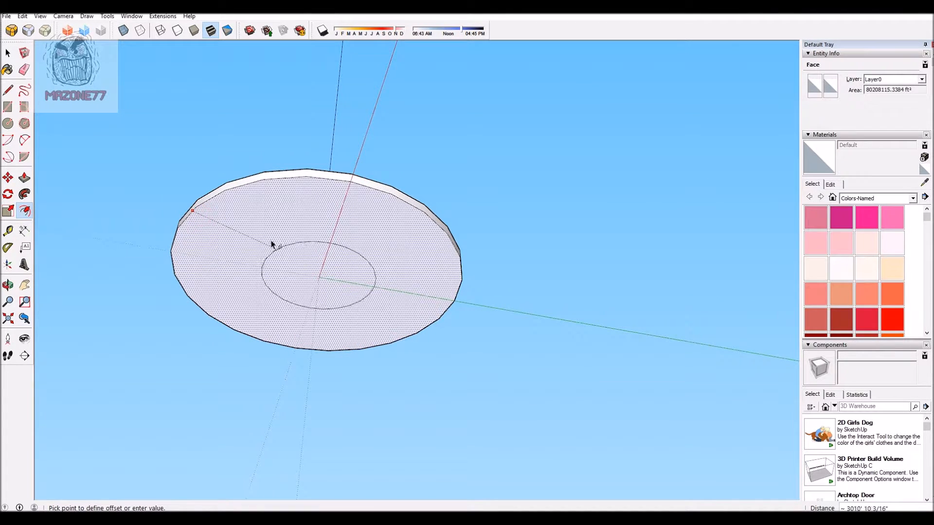
click(270, 241)
scroll(154, 256, down, 2)
scroll(227, 270, up, 3)
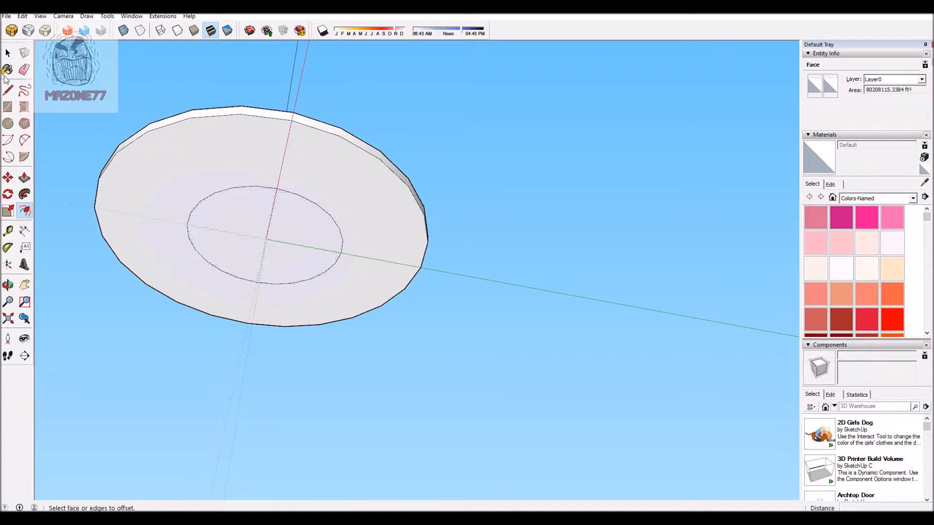
click(24, 178)
drag(257, 229, 244, 253)
Step: Move the bottom edge of the underside cylinder inward about 970 ft so that its side tapers into a truncated cone
click(8, 177)
scroll(306, 235, up, 2)
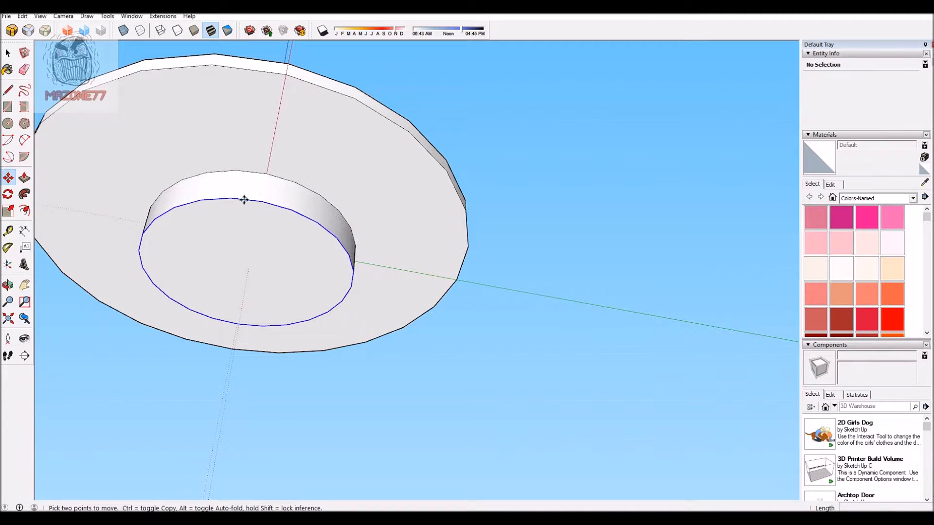
click(260, 201)
click(256, 230)
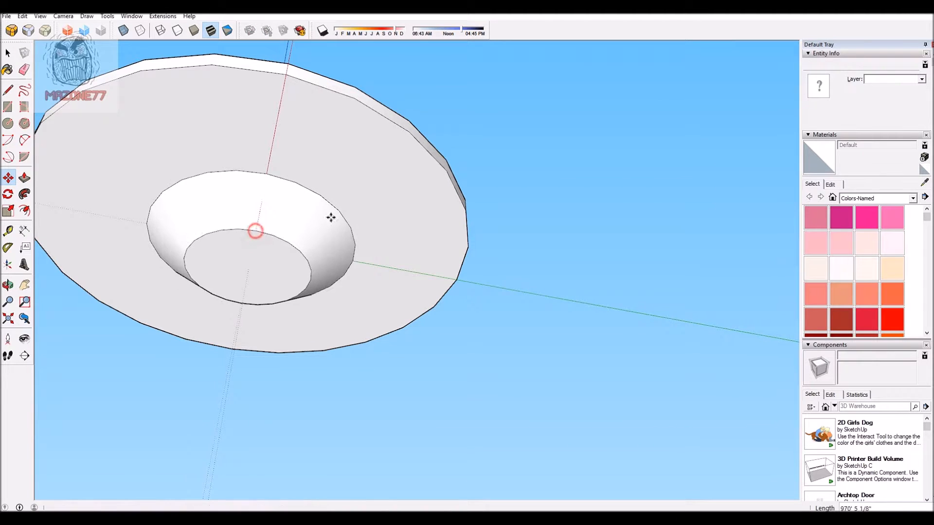
Step: Move the bottom face of the underside cone straight up to make the cone flatter
scroll(594, 176, down, 2)
middle_drag(594, 176, 564, 289)
drag(577, 323, 561, 273)
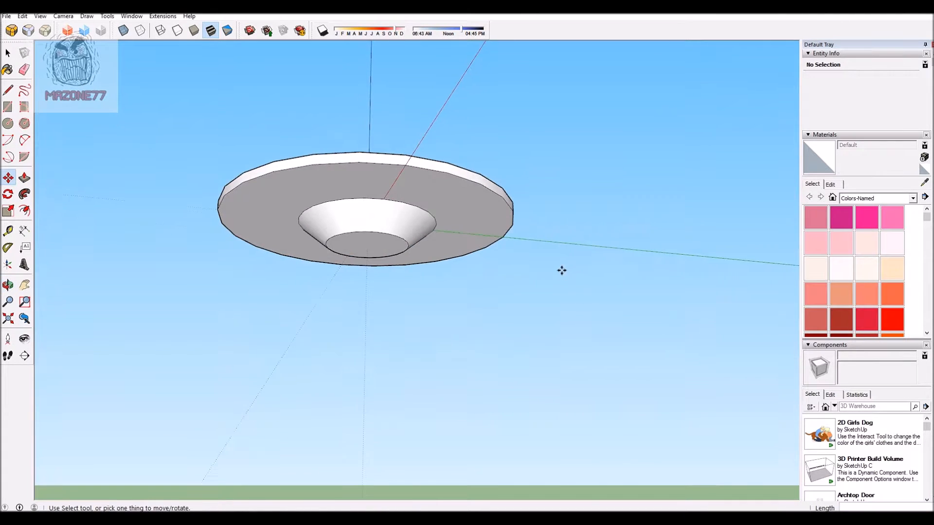
scroll(560, 273, up, 2)
key(m)
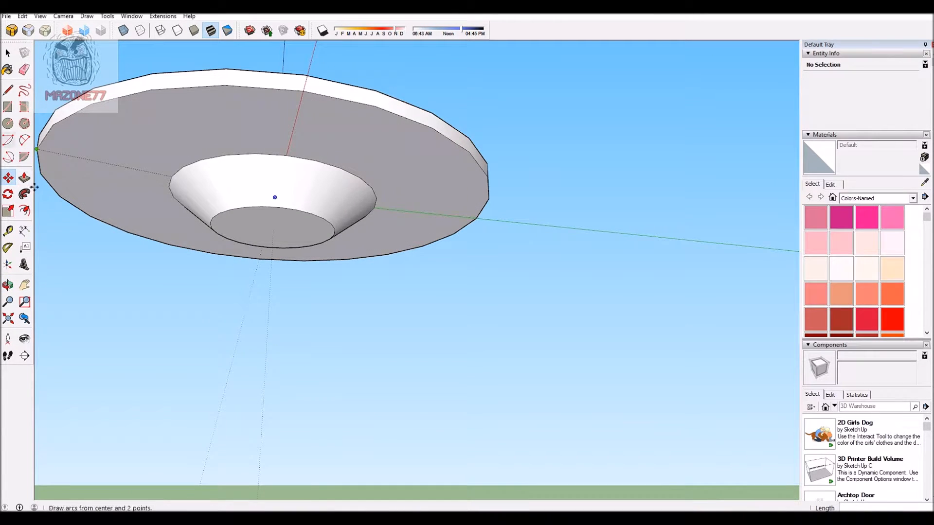
click(260, 223)
middle_drag(433, 215, 333, 277)
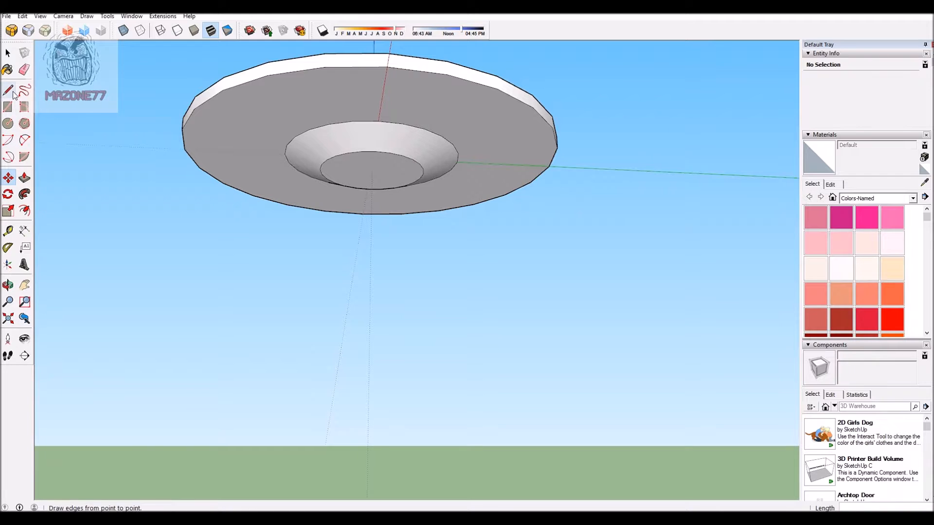
Step: Offset the underside cone's bottom edge slightly inward and pull the inner circular face down about 198 ft
click(25, 211)
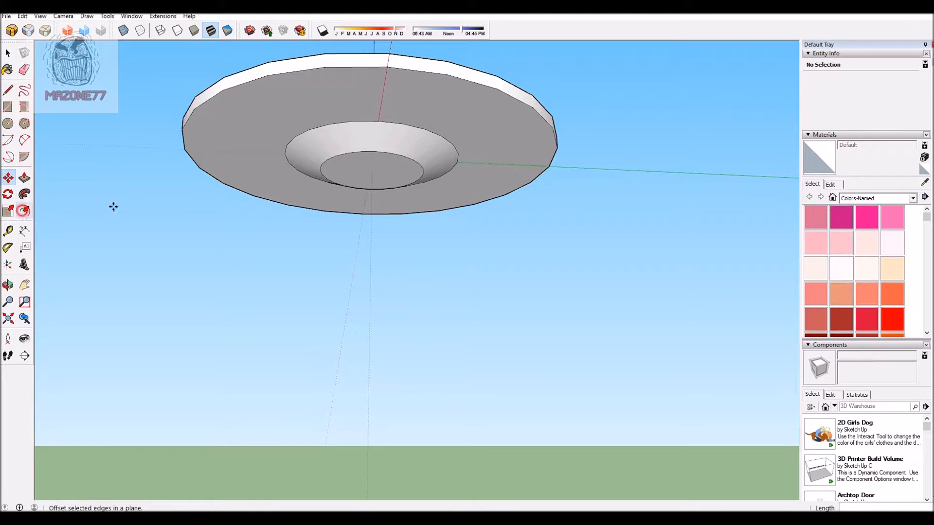
click(351, 160)
click(358, 159)
key(p)
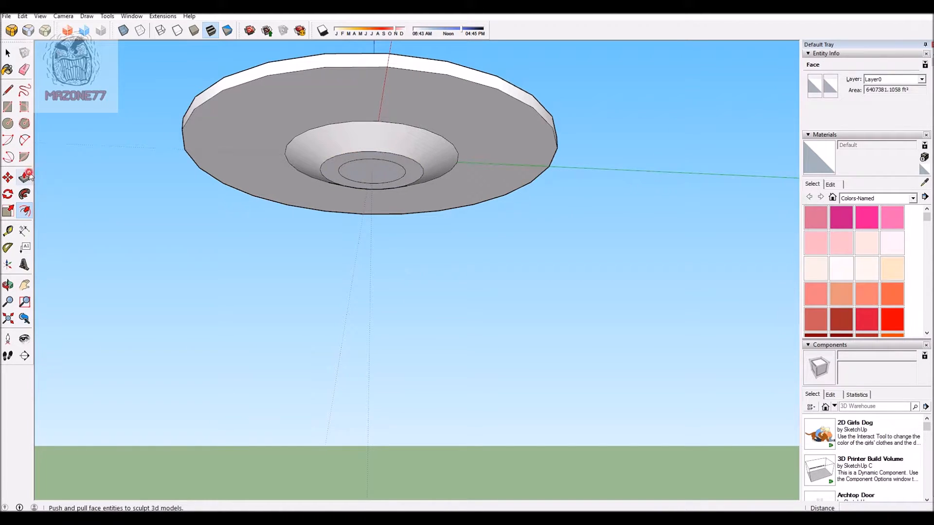
click(380, 171)
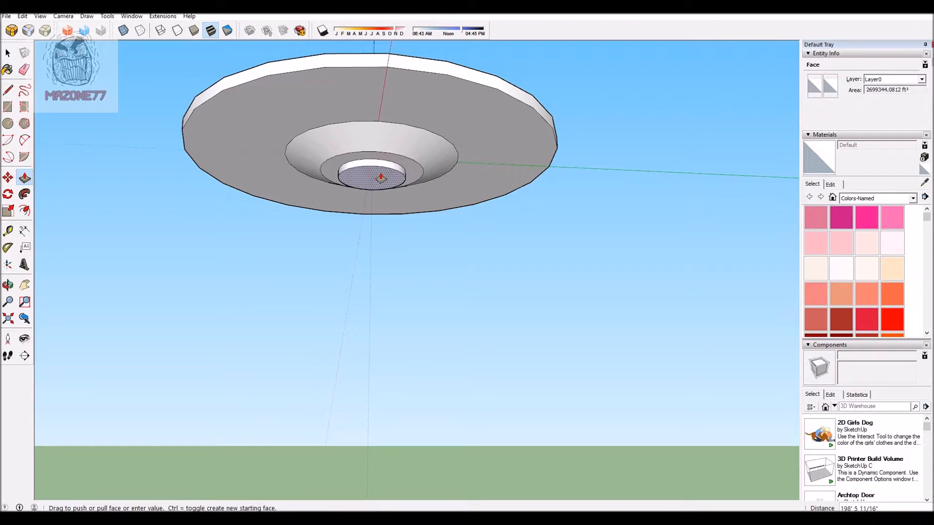
click(381, 178)
Step: Move the bottom edge of the small underside cylinder inward so that its side tapers
scroll(375, 130, up, 2)
middle_drag(534, 253, 540, 260)
scroll(539, 260, down, 3)
scroll(442, 263, up, 2)
middle_drag(442, 262, 486, 83)
scroll(276, 184, up, 2)
key(m)
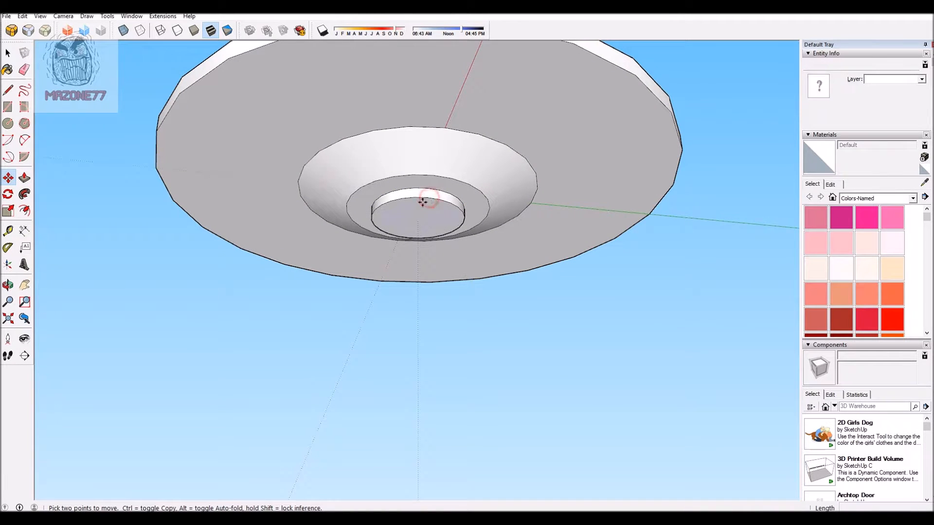
middle_drag(754, 199, 685, 328)
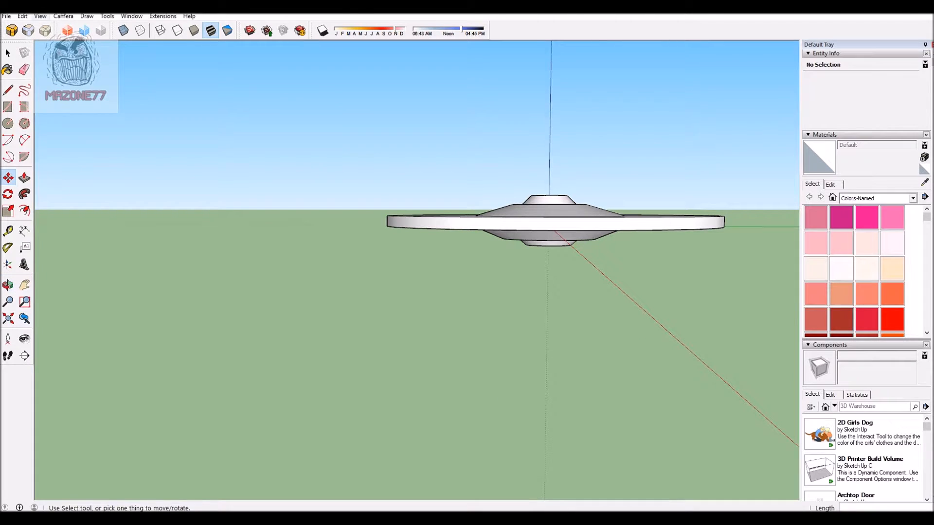
Step: Switch the camera to parallel projection and show the model in the standard right view
click(63, 17)
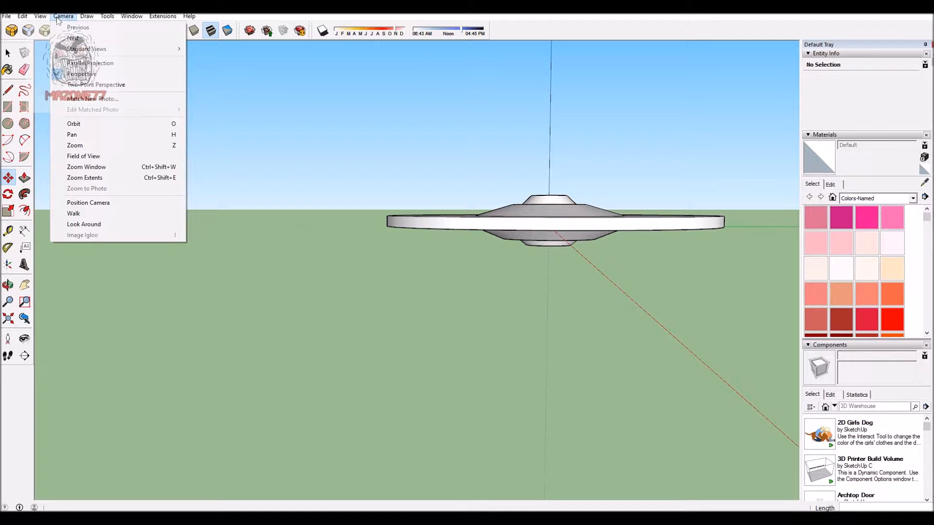
click(110, 63)
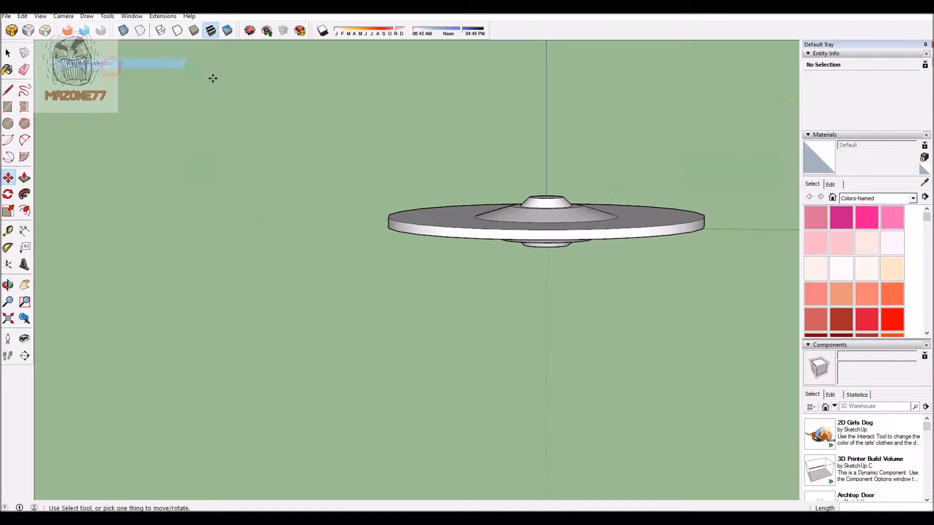
click(64, 16)
mouse_move(181, 51)
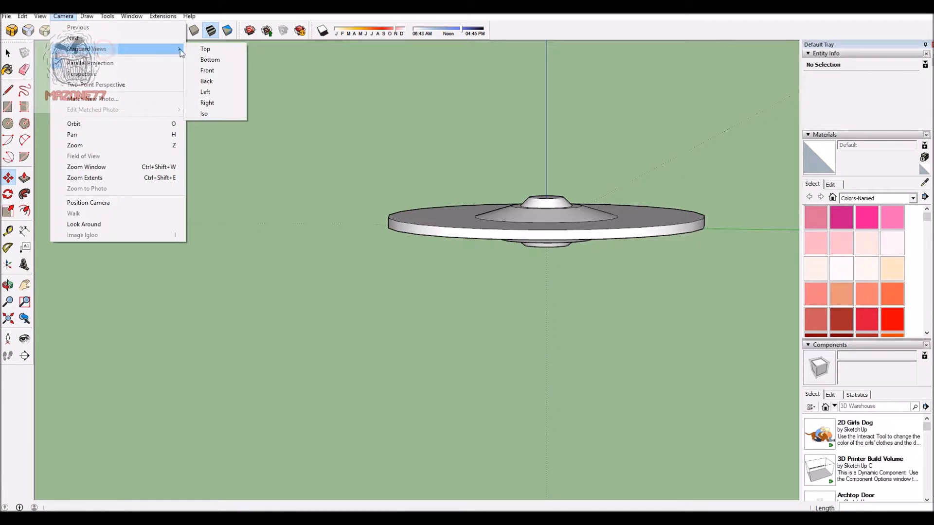
click(216, 103)
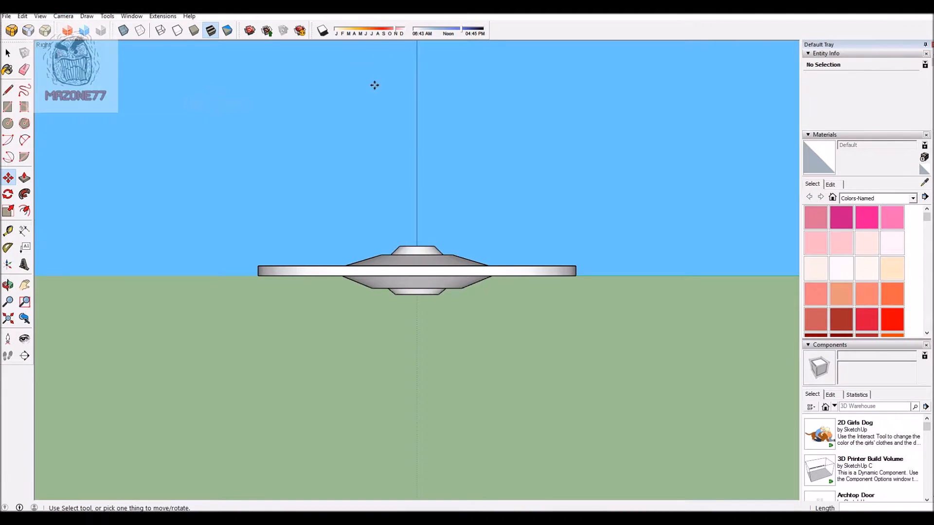
scroll(550, 191, up, 1)
scroll(481, 243, up, 2)
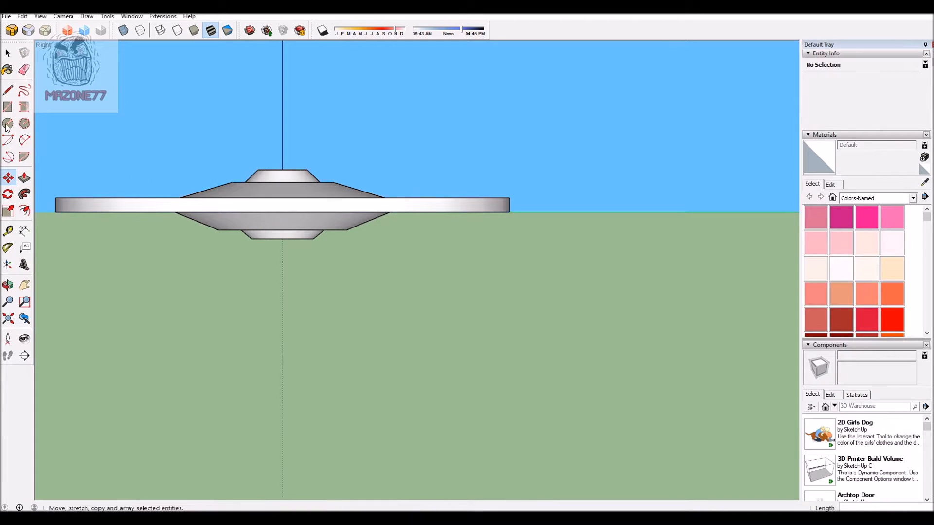
Step: Draw a closed, slanted four-sided neck profile with level top and bottom edges below the saucer, offset to one side of its centre
click(8, 91)
scroll(448, 328, down, 2)
scroll(522, 270, up, 1)
scroll(466, 333, down, 1)
scroll(446, 259, up, 1)
click(443, 206)
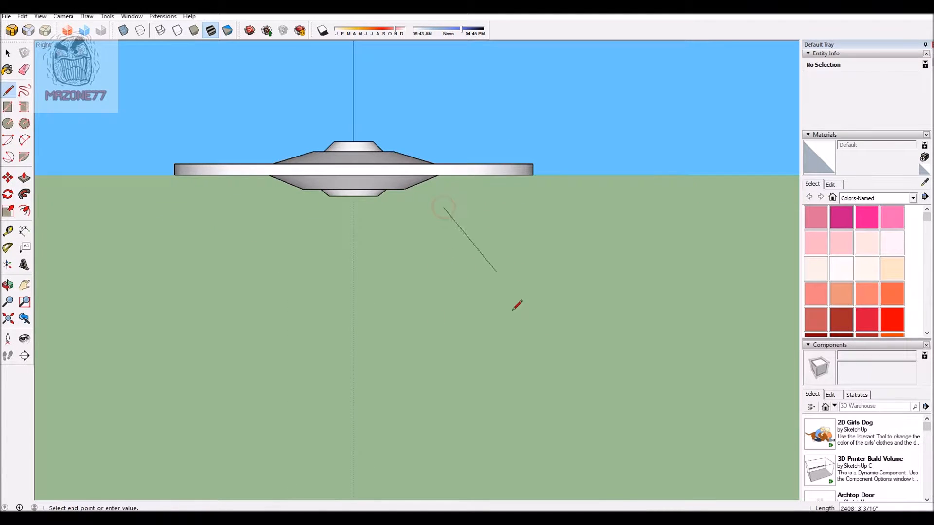
click(534, 277)
click(610, 276)
click(549, 206)
click(443, 206)
Step: Push/Pull the slanted neck profile into a thin solid block
middle_drag(612, 244, 529, 206)
scroll(529, 205, up, 3)
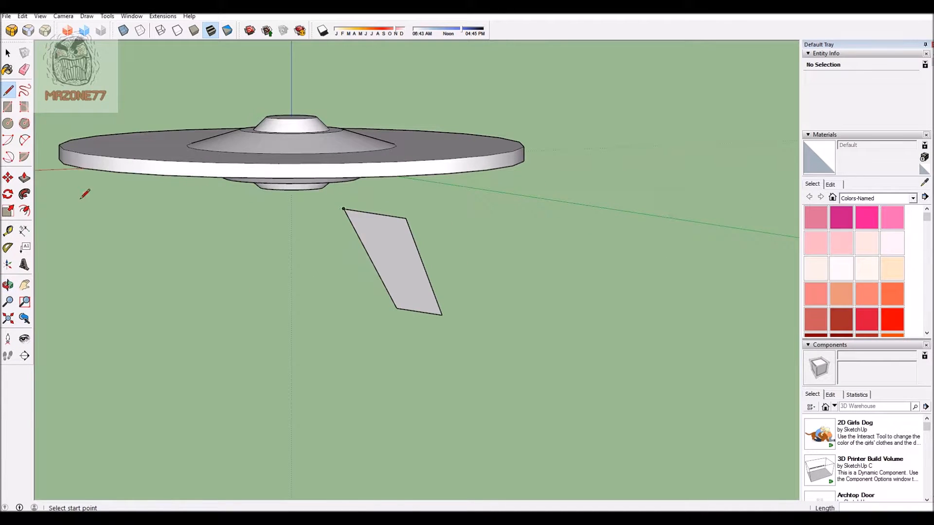
click(25, 178)
scroll(234, 277, up, 1)
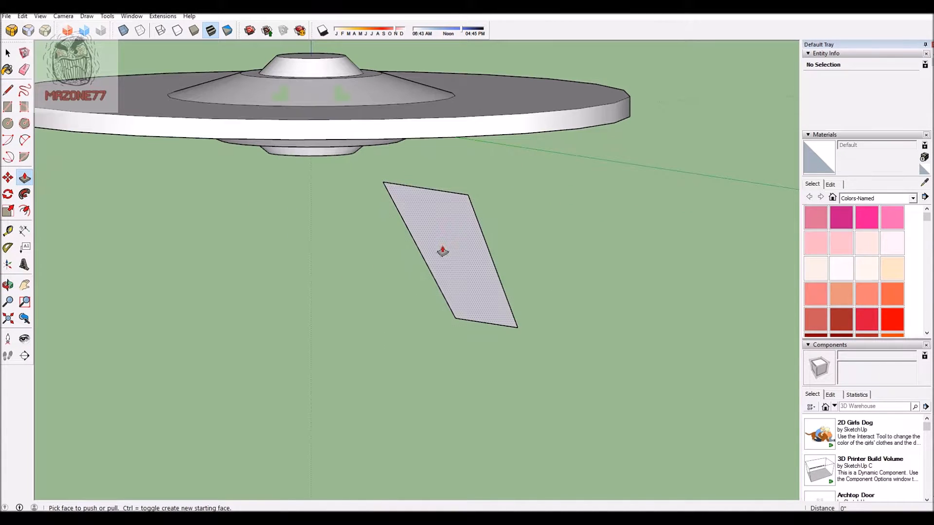
click(437, 250)
click(563, 248)
middle_drag(563, 247, 267, 294)
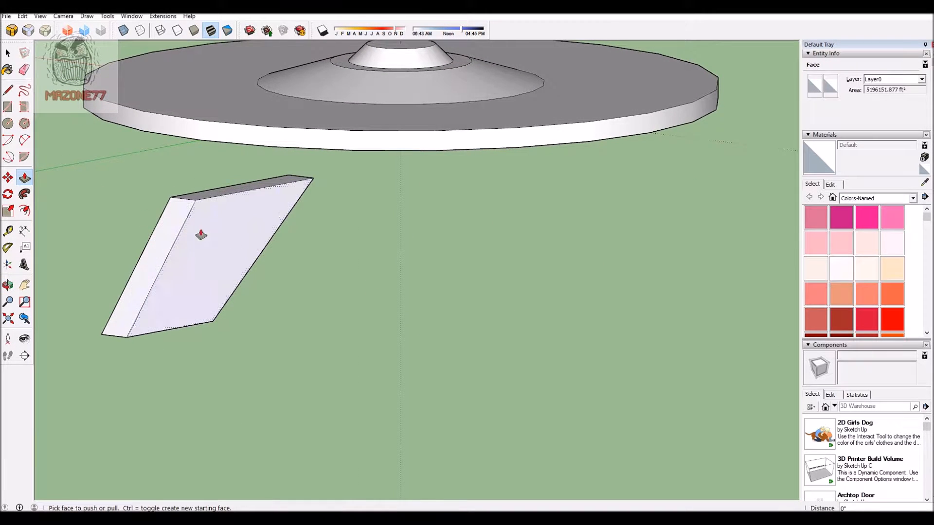
scroll(253, 277, down, 3)
middle_drag(339, 325, 382, 355)
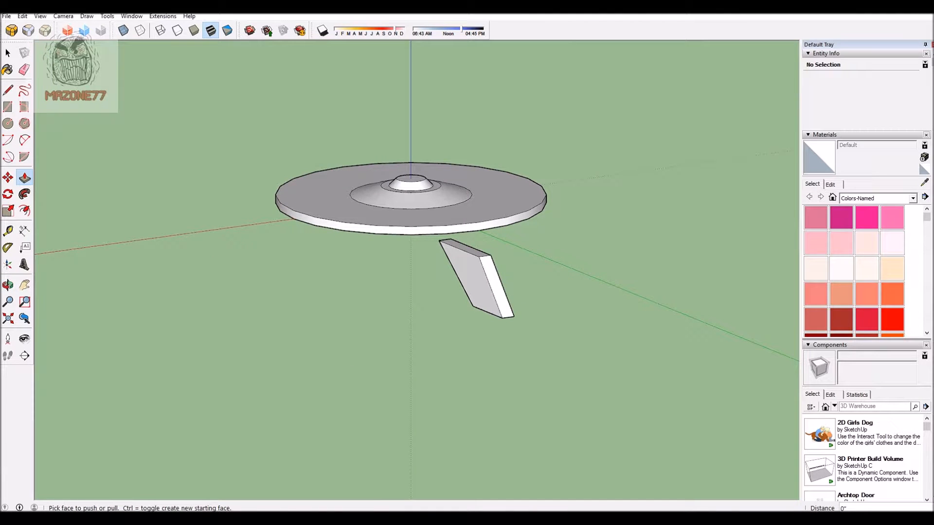
Step: Select the whole slanted neck block and make it a component named hullneck
click(64, 17)
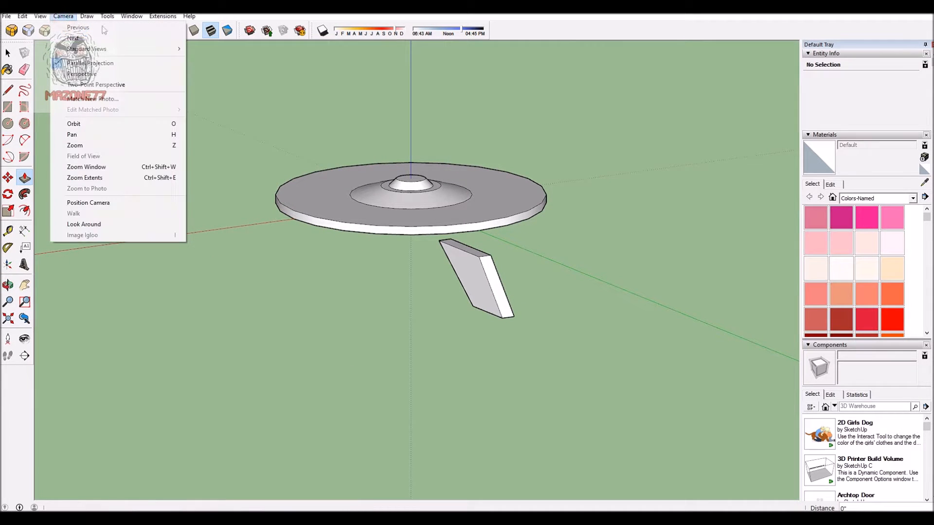
mouse_move(103, 49)
click(209, 101)
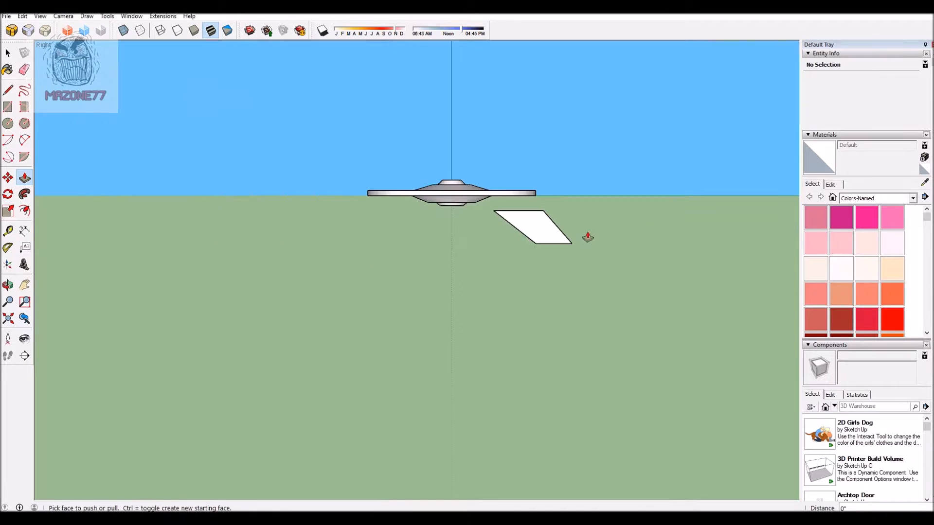
click(8, 52)
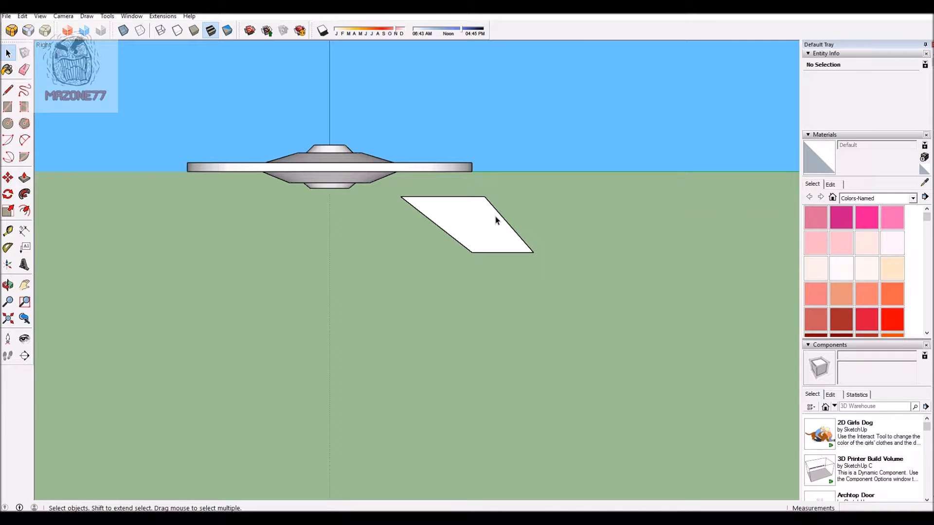
triple_click(462, 221)
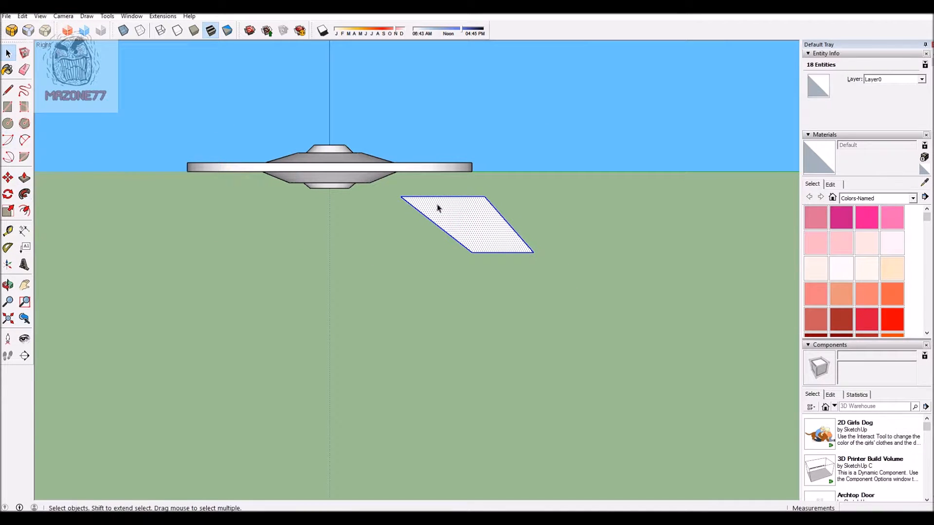
middle_drag(613, 167, 165, 128)
scroll(559, 209, up, 3)
scroll(582, 194, up, 3)
right_click(478, 203)
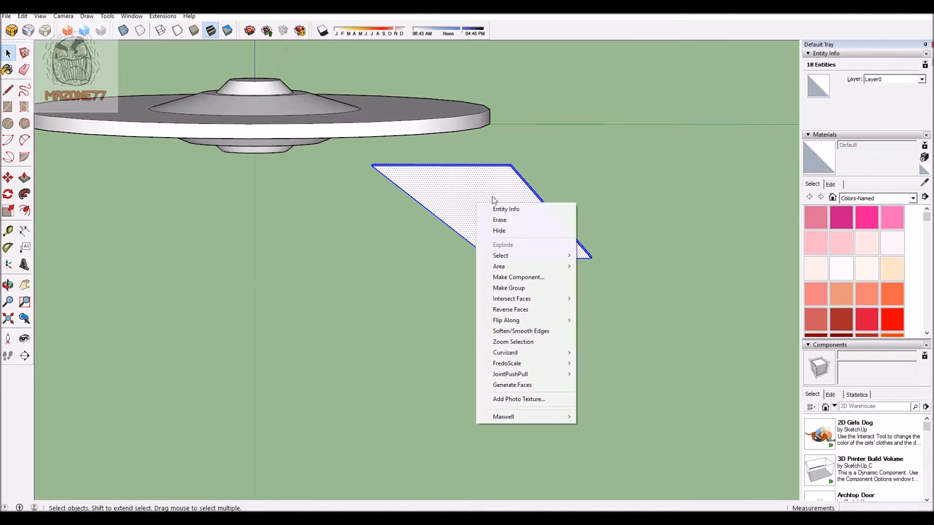
click(523, 277)
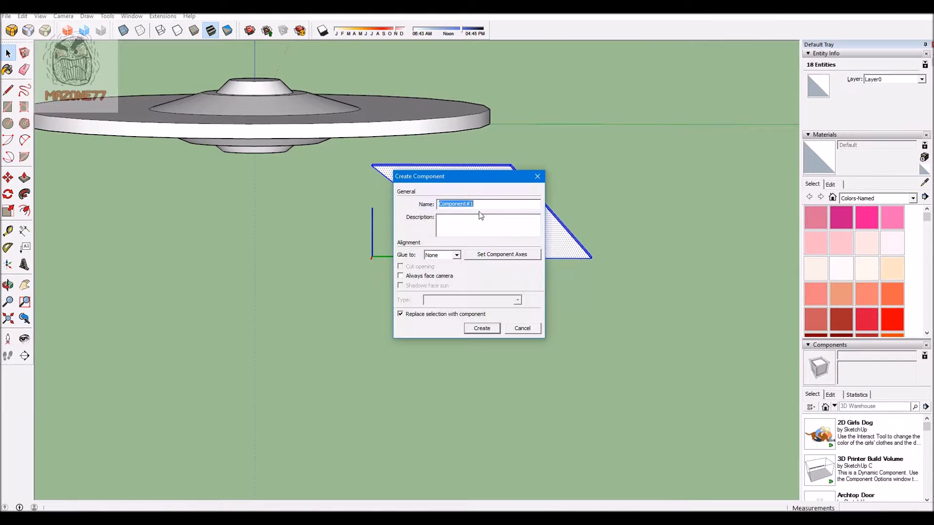
text(hullneck)
click(481, 328)
Step: Select the whole saucer geometry and make it a component named saucer
scroll(666, 167, down, 3)
click(440, 140)
right_click(440, 140)
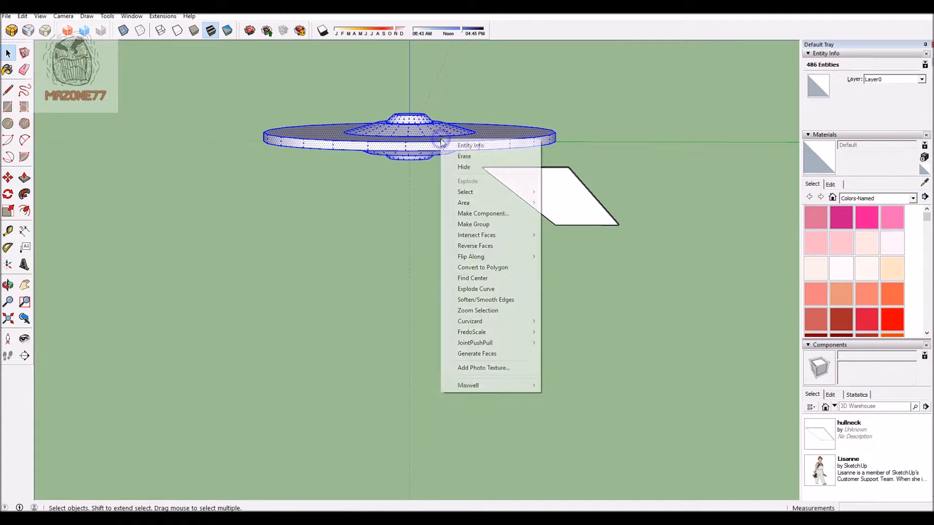
click(483, 213)
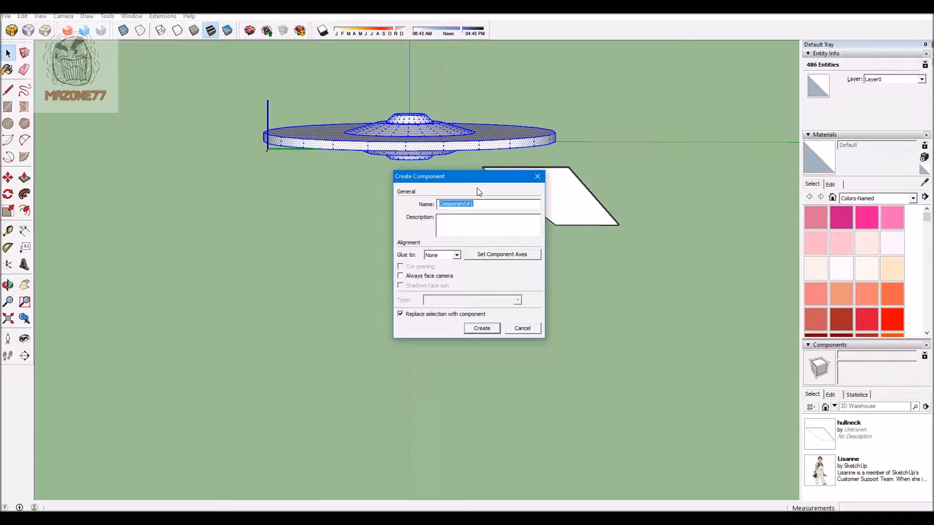
text(saucer)
click(484, 326)
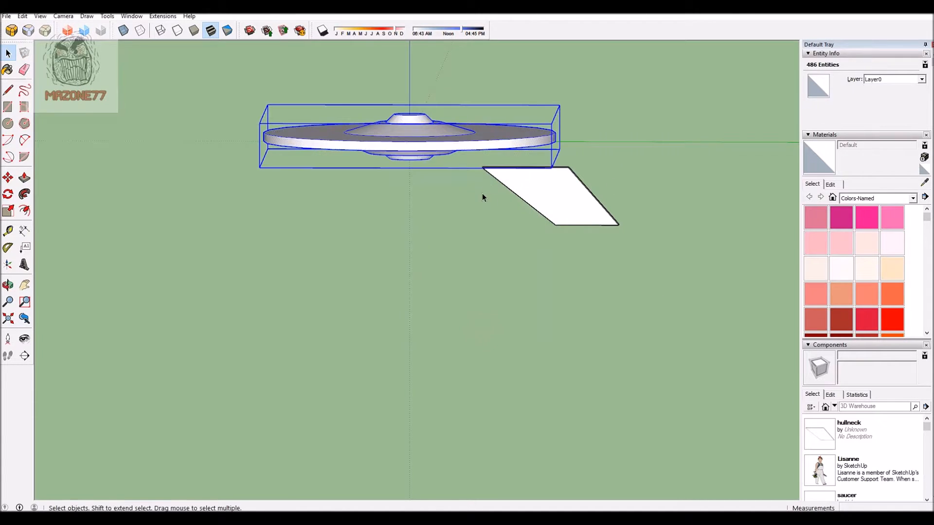
Step: In the standard right view, move the hull neck up about 1165' so its top edge meets the underside of the saucer's rim
scroll(482, 194, down, 2)
scroll(608, 178, up, 3)
scroll(617, 190, down, 1)
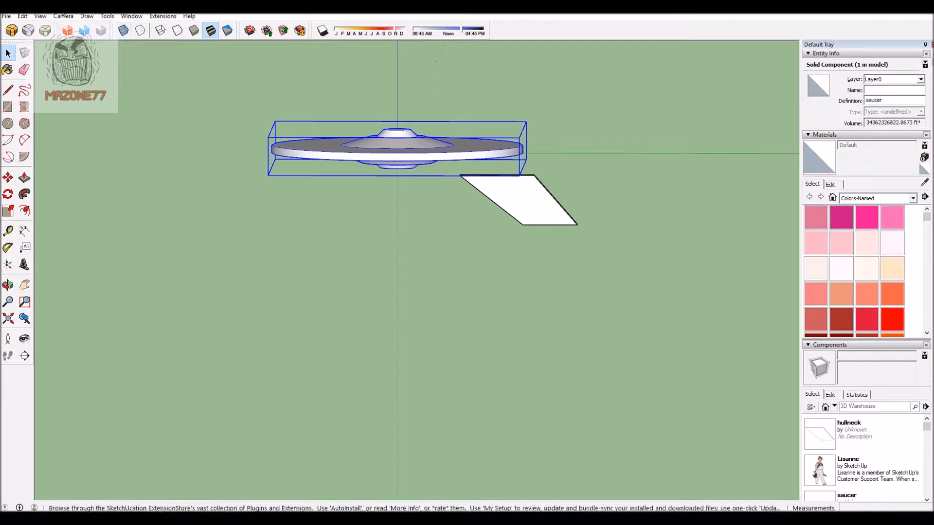
click(67, 17)
mouse_move(122, 47)
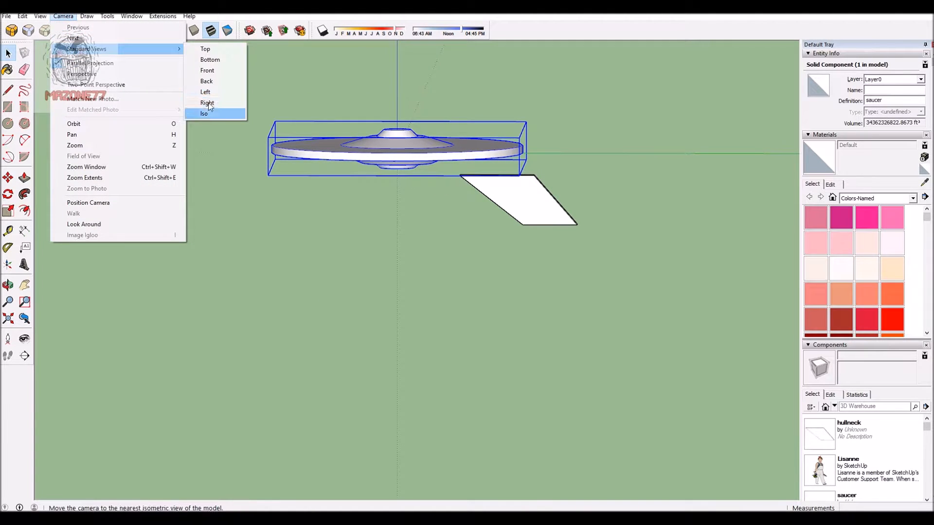
click(208, 103)
scroll(522, 302, up, 2)
click(480, 257)
click(8, 177)
click(521, 402)
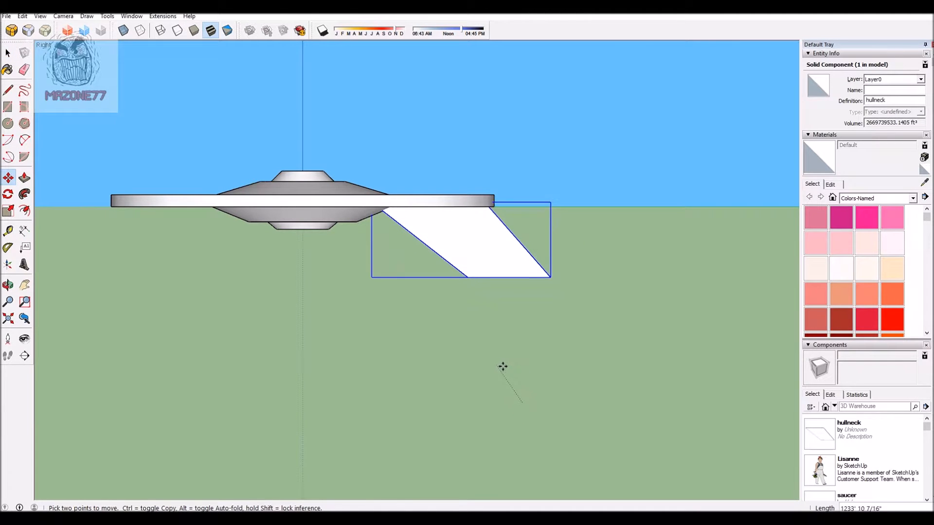
click(501, 365)
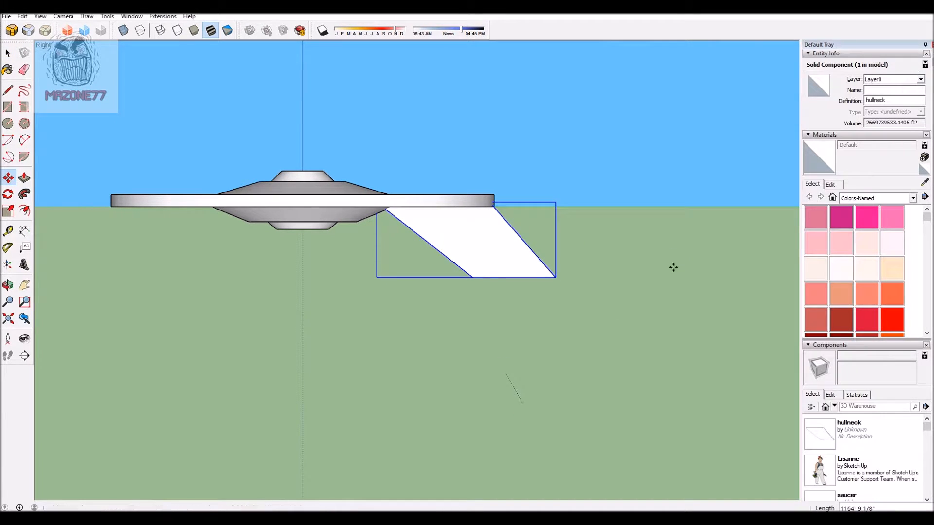
Step: Show the model in the standard front view and select both the saucer and the hull neck
scroll(644, 291, down, 2)
click(8, 52)
click(436, 277)
scroll(599, 319, down, 1)
middle_drag(355, 306, 505, 312)
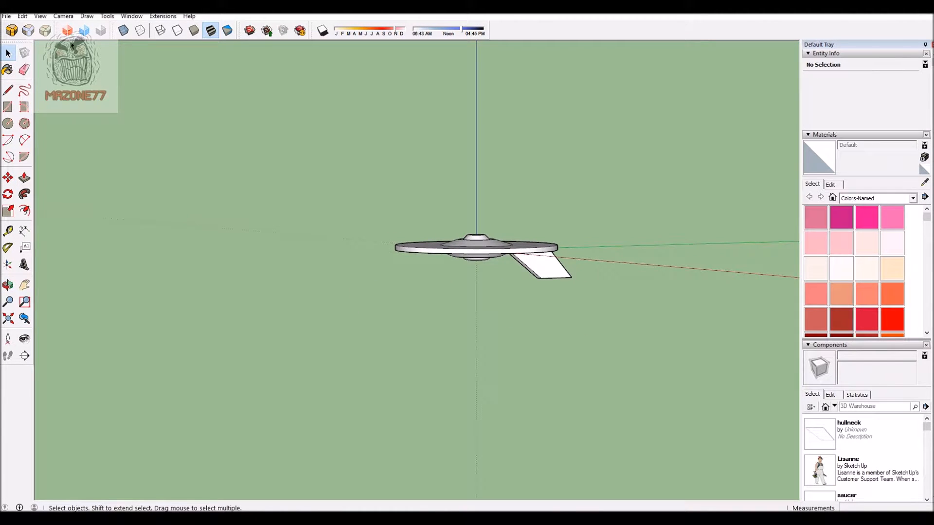
click(63, 16)
mouse_move(87, 48)
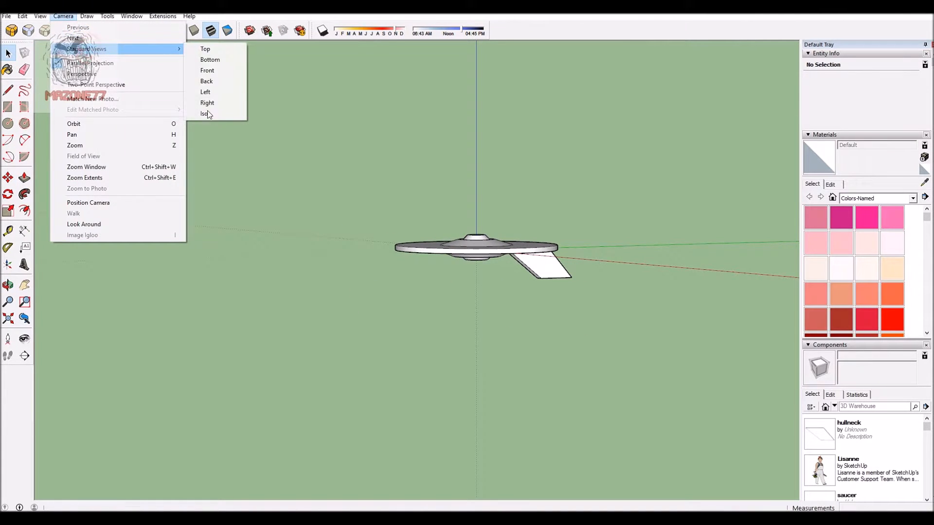
click(207, 70)
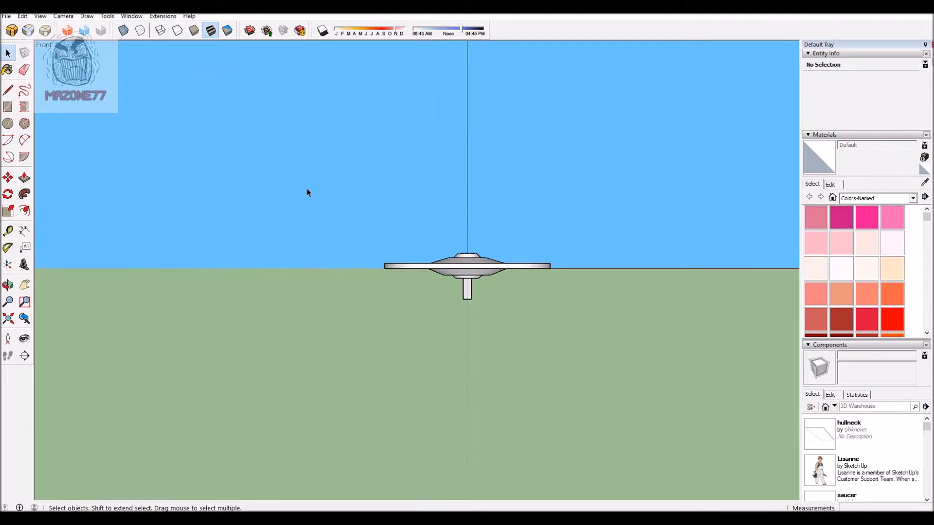
drag(656, 386, 261, 152)
click(8, 177)
click(589, 352)
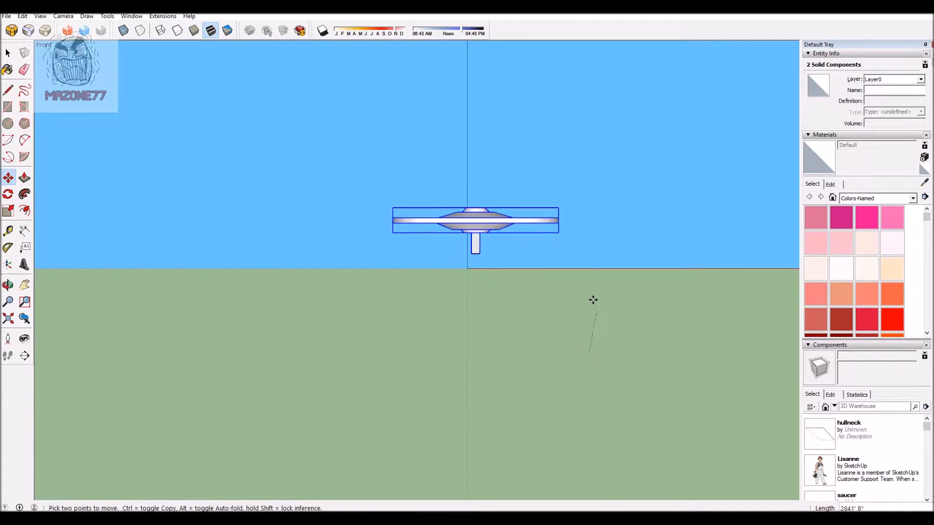
click(461, 291)
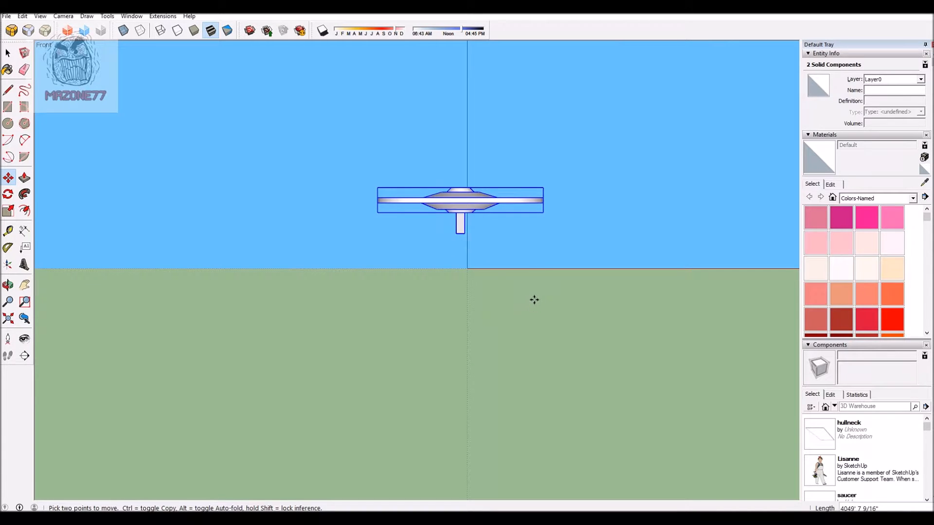
key(ctrl+z)
Step: Move the selected saucer and hull neck straight up along the blue axis by about 5364'
scroll(509, 310, up, 3)
click(528, 352)
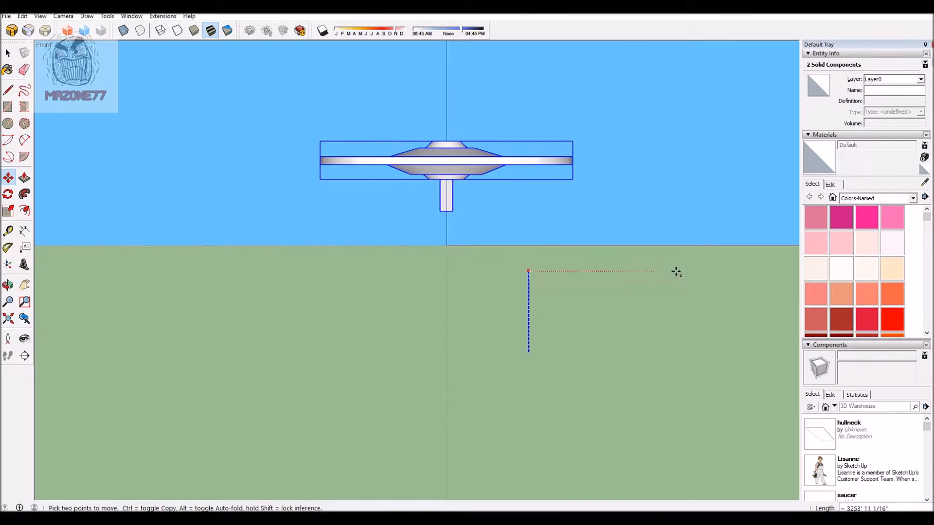
click(594, 219)
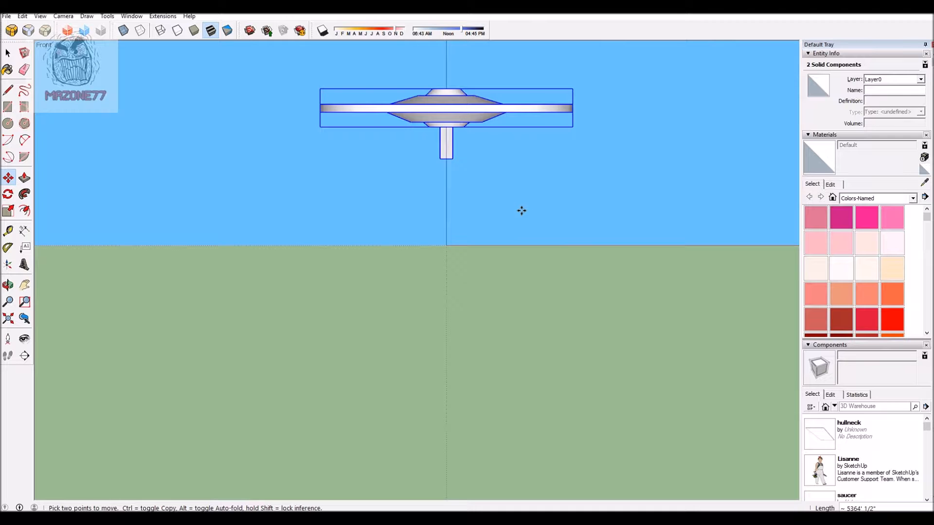
click(484, 217)
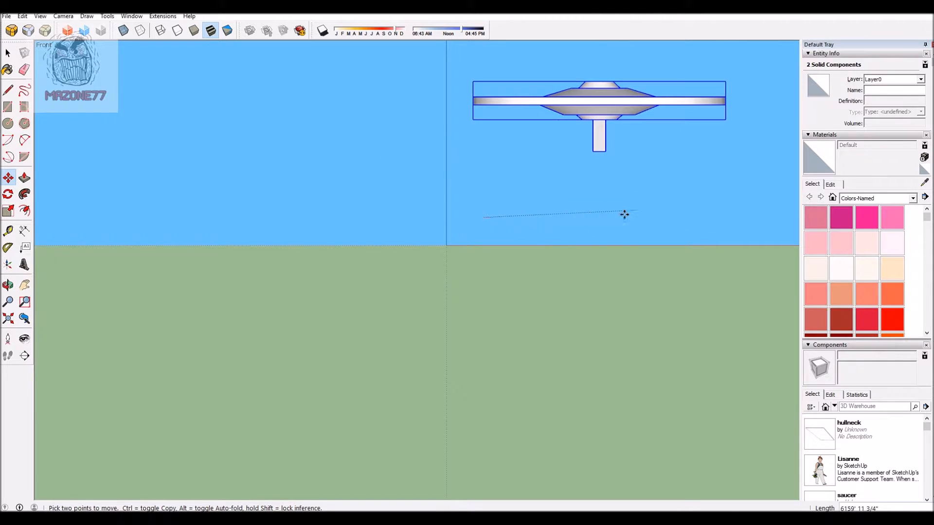
click(584, 214)
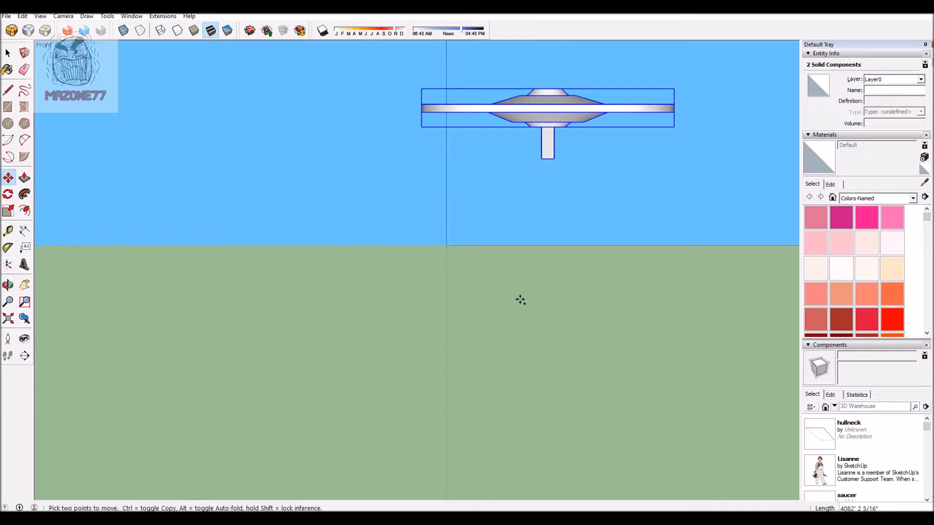
key(Escape)
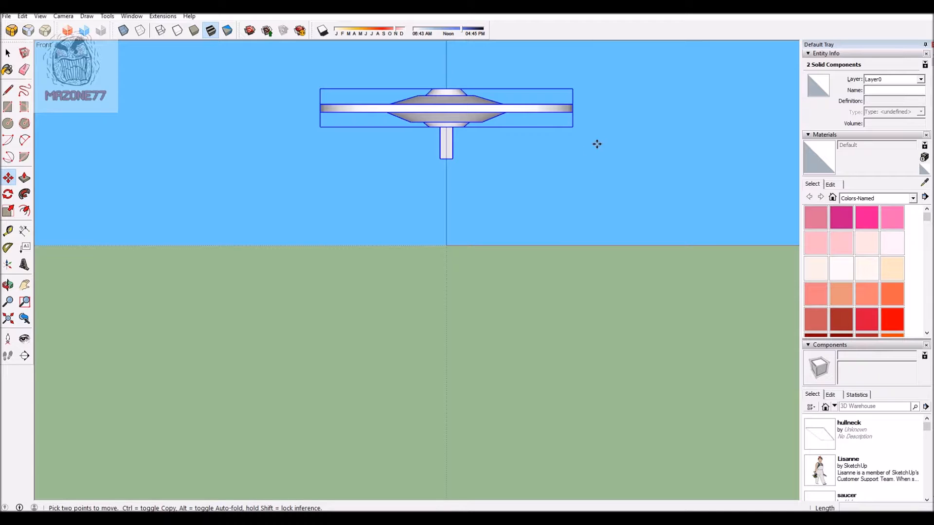
Step: Draw a vertical circle centred on the origin below the hull neck, with a radius of about 900'
scroll(505, 233, up, 1)
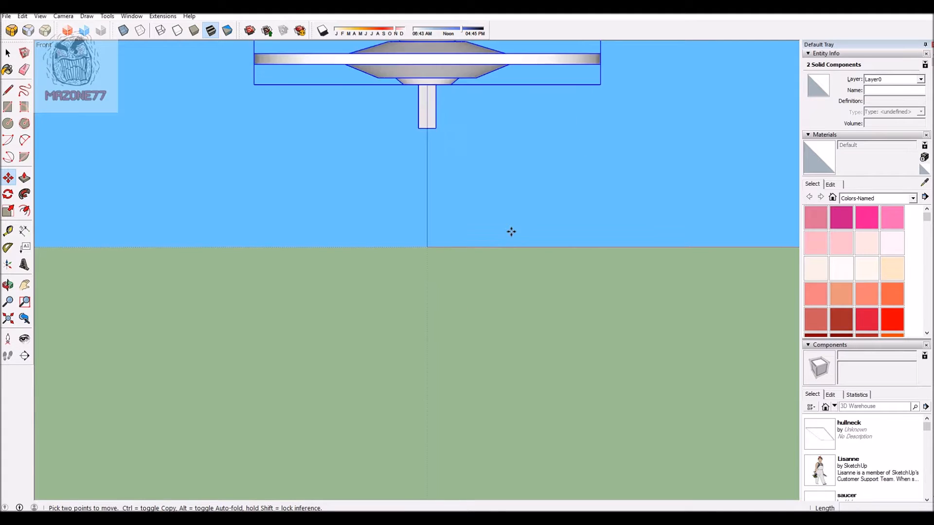
scroll(491, 283, down, 1)
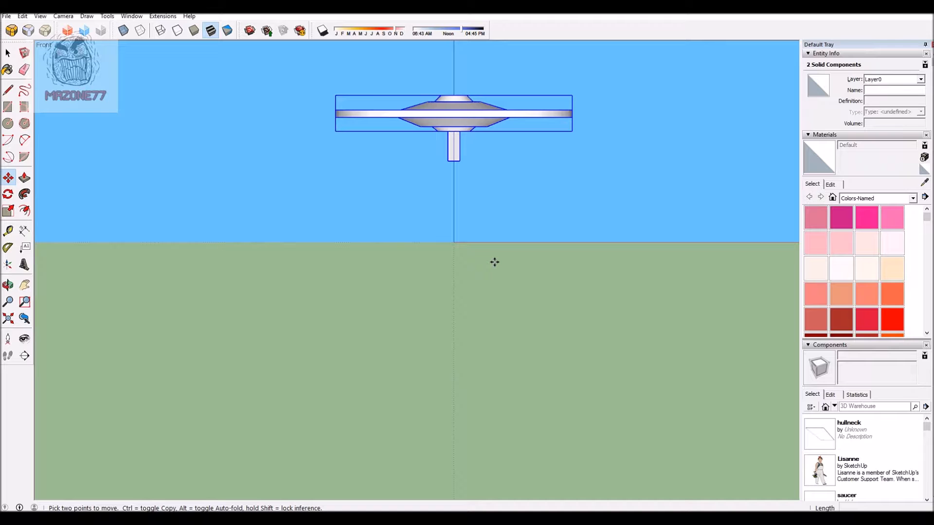
scroll(478, 286, up, 1)
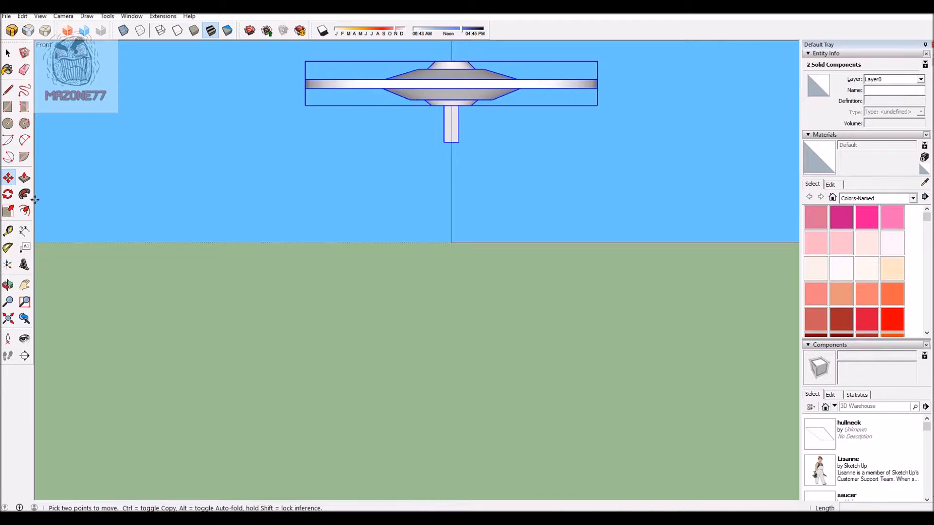
click(8, 123)
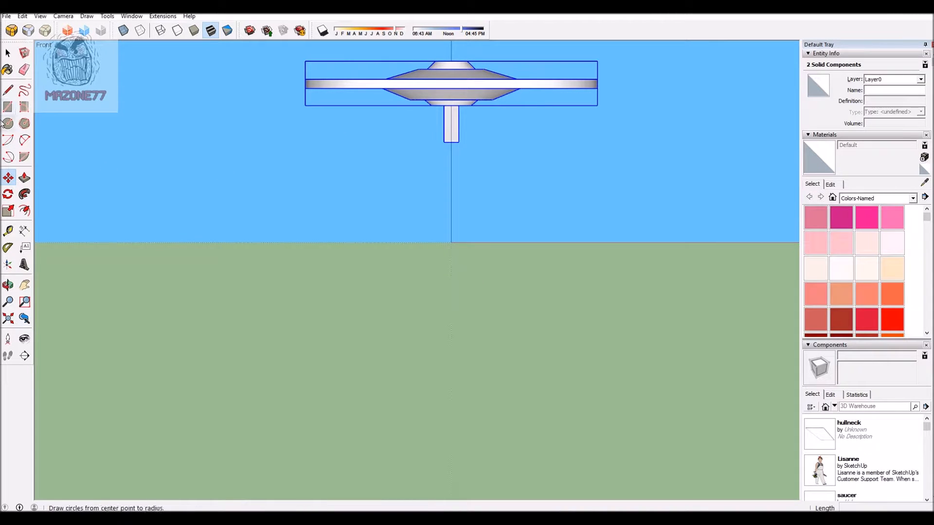
click(451, 242)
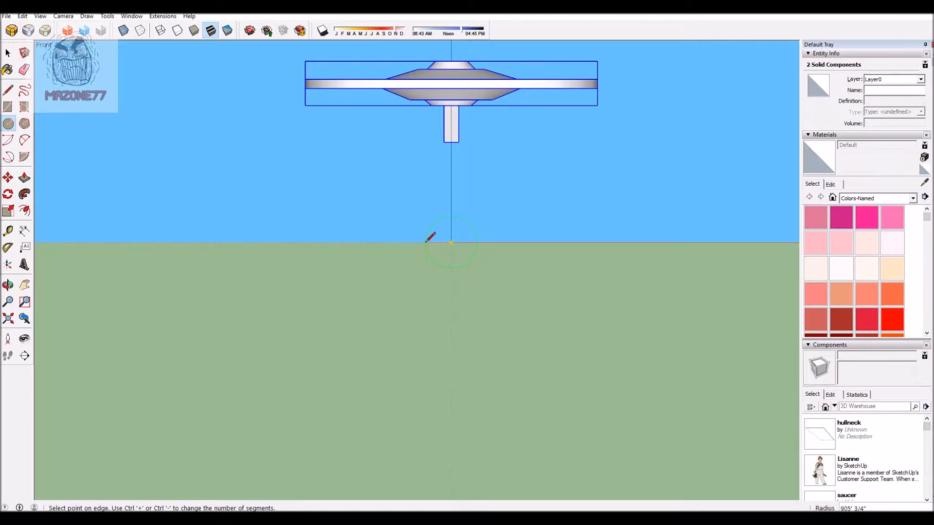
click(424, 241)
Step: Push/Pull the circle about 6055' along the green axis, towards the hull neck's side, into a long cylinder
middle_drag(569, 229, 115, 217)
key(p)
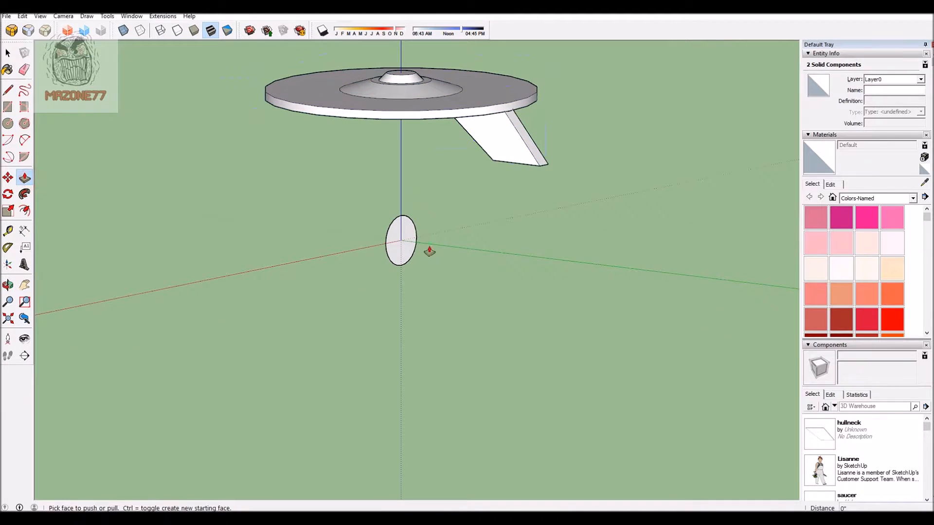
drag(391, 245, 535, 273)
middle_drag(345, 275, 438, 233)
scroll(438, 234, up, 2)
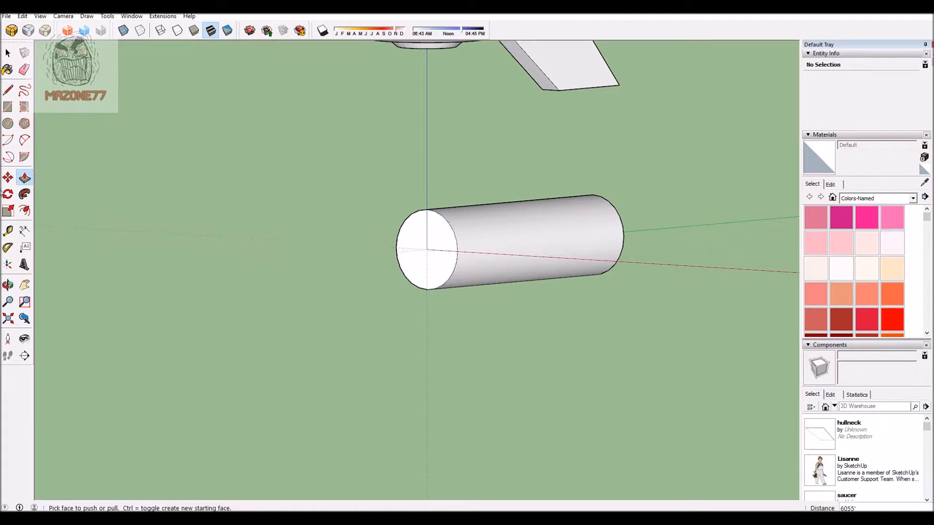
Step: Offset the edge of the cylinder's end face at the origin inward to form a smaller concentric circle
click(24, 211)
scroll(411, 243, up, 2)
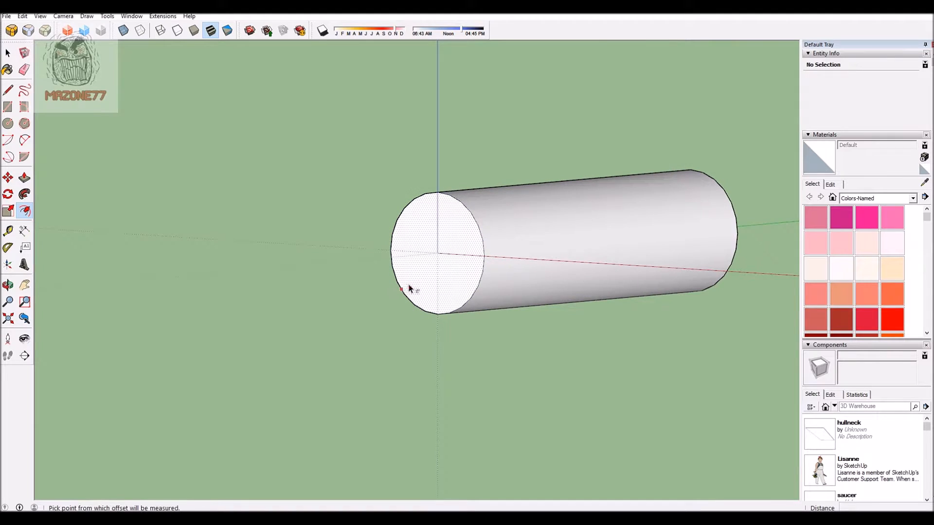
click(412, 284)
click(400, 279)
scroll(317, 203, down, 4)
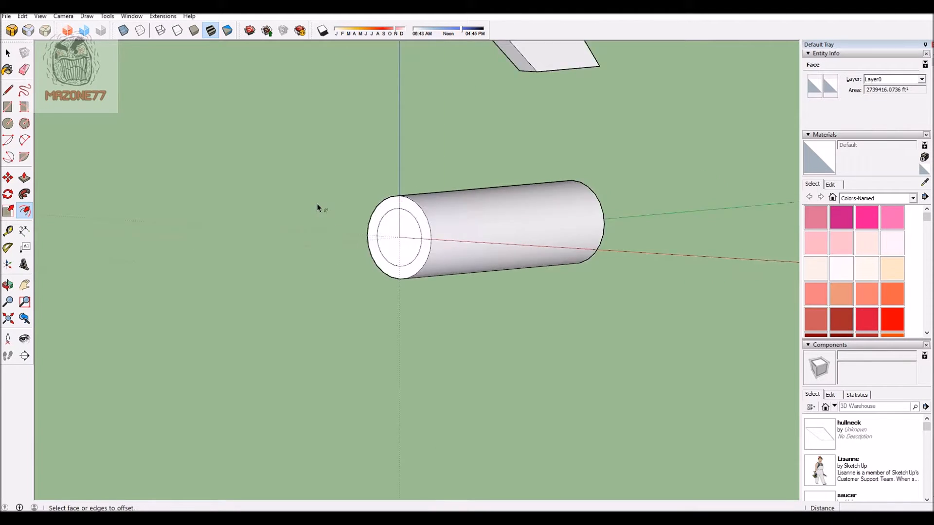
Step: Push/Pull the inner circle outward about 237' to form a raised disc on the cylinder's end
middle_drag(523, 317, 267, 184)
scroll(267, 184, up, 3)
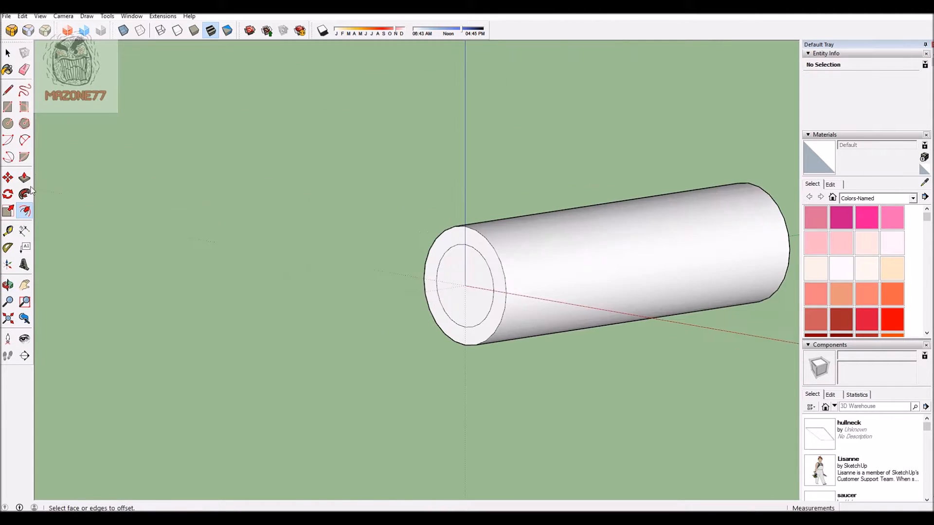
click(24, 178)
scroll(502, 281, up, 3)
drag(502, 278, 401, 262)
click(401, 262)
Step: Examine the cylinder and its raised end disc from several sides, in relation to the saucer and hull neck
scroll(252, 187, down, 4)
middle_drag(386, 295, 341, 335)
scroll(342, 335, down, 3)
middle_drag(429, 287, 244, 309)
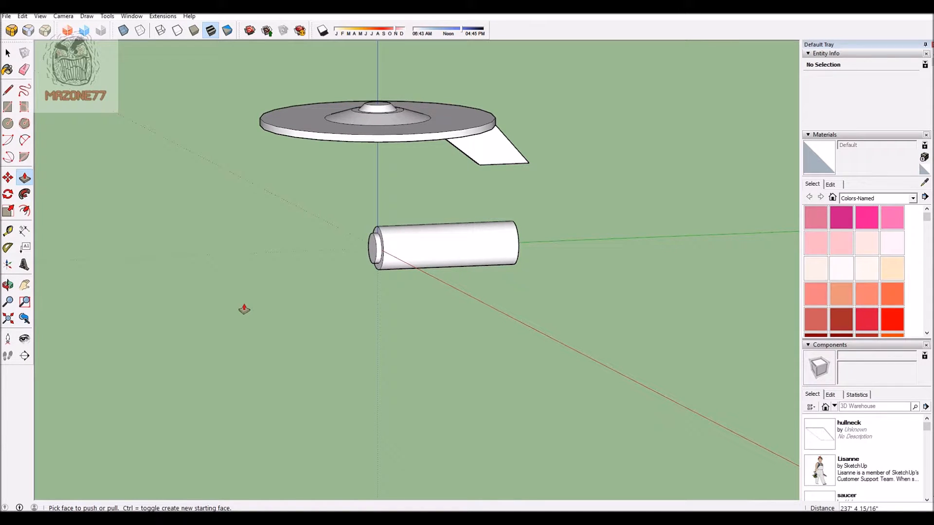
scroll(384, 251, up, 2)
scroll(219, 269, up, 3)
middle_drag(199, 265, 256, 256)
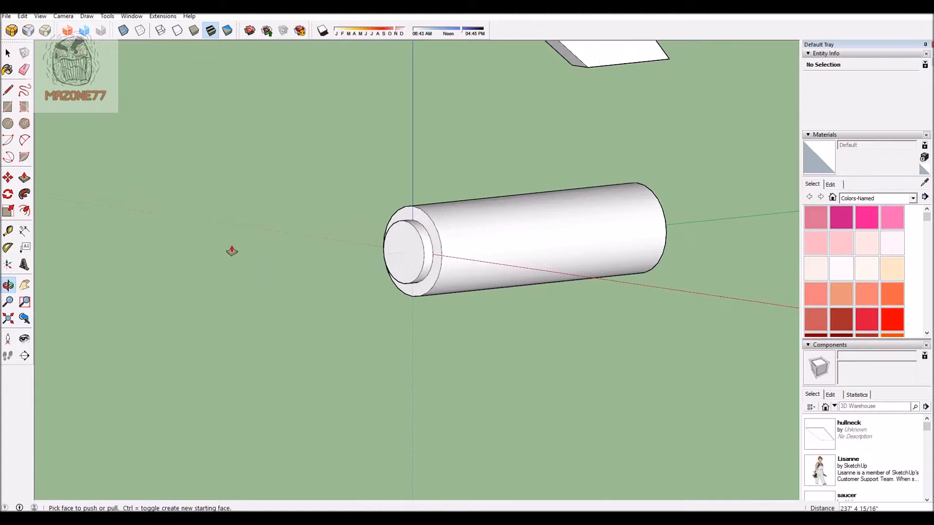
scroll(283, 296, down, 2)
middle_drag(257, 293, 278, 286)
scroll(278, 285, up, 3)
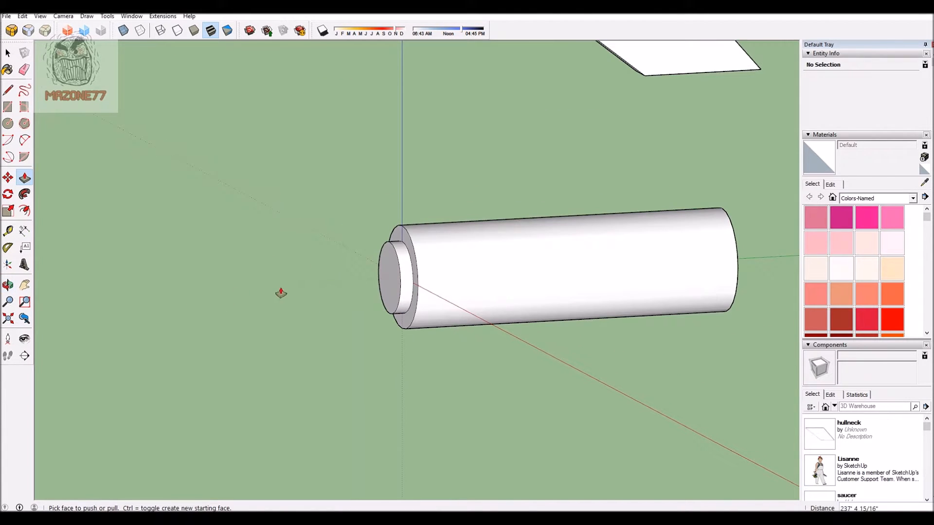
scroll(258, 264, down, 3)
middle_drag(392, 308, 556, 278)
scroll(512, 292, up, 3)
middle_drag(141, 336, 110, 334)
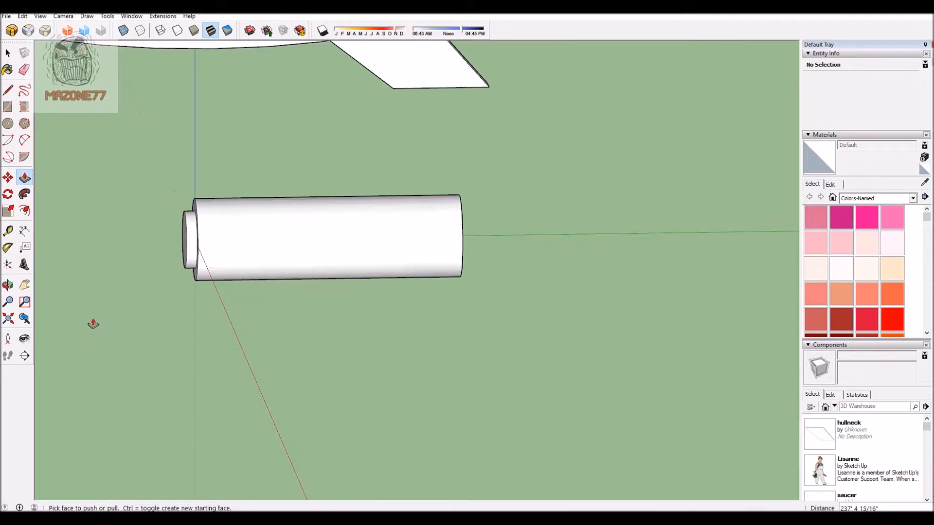
scroll(92, 323, down, 2)
middle_drag(335, 325, 365, 288)
Step: Enlarge the outer circle of the raised disc with Move, pulling its edge point outward about 215'
scroll(365, 288, up, 3)
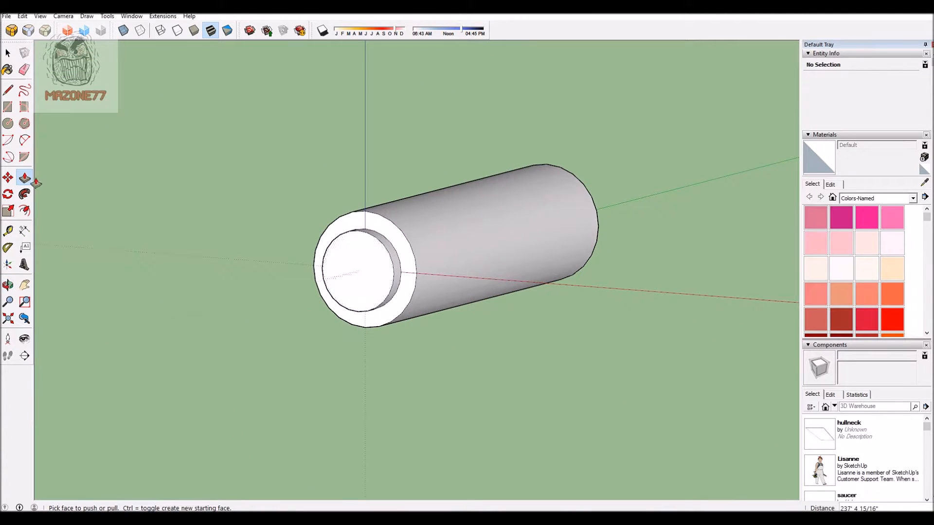
click(8, 178)
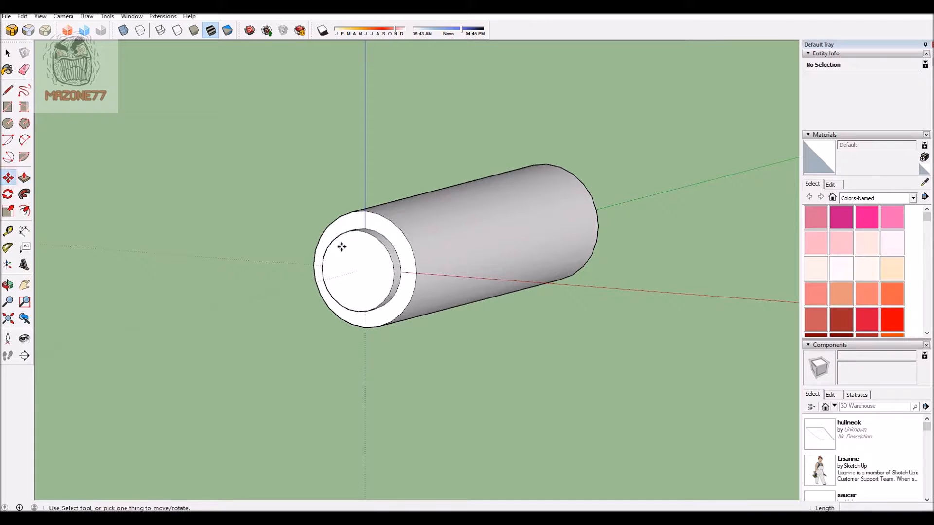
click(392, 272)
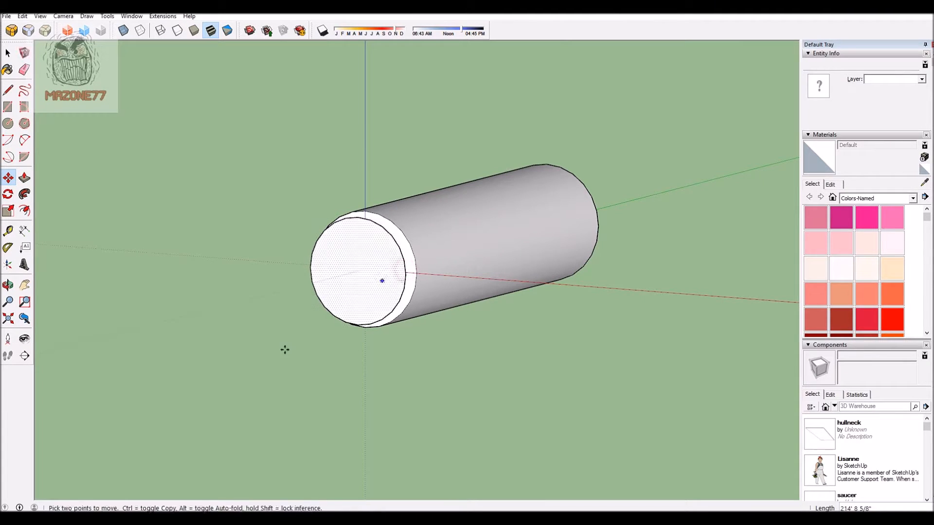
Step: Offset the edge of the enlarged disc face slightly inward to leave a narrow rim
click(24, 211)
click(322, 288)
click(319, 291)
scroll(210, 244, down, 2)
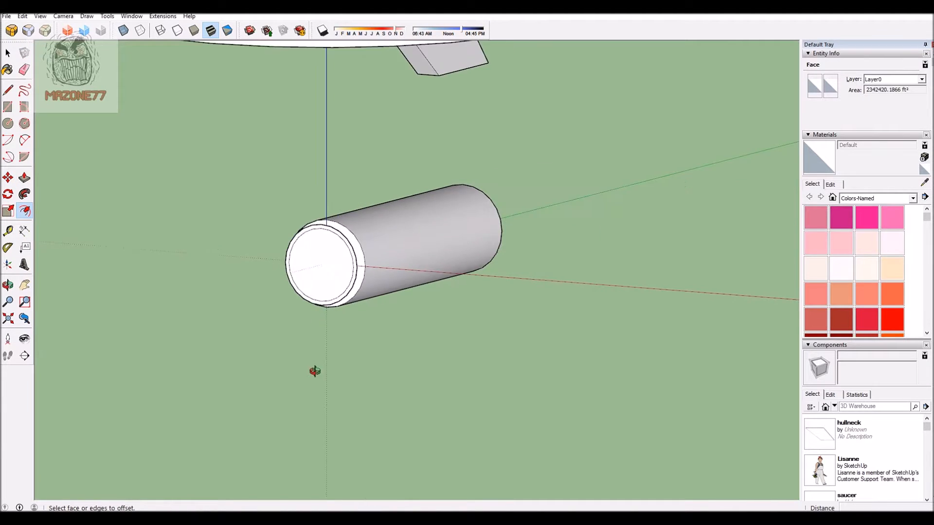
Step: Push/Pull the face inside the narrow rim of the cylinder's end disc inward about 72'
middle_drag(315, 371, 260, 362)
scroll(172, 269, up, 3)
click(25, 177)
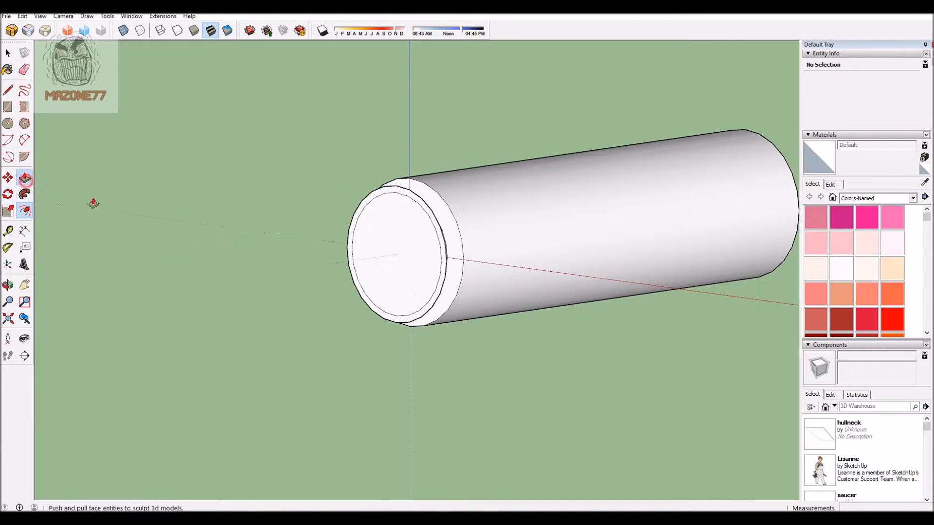
click(404, 283)
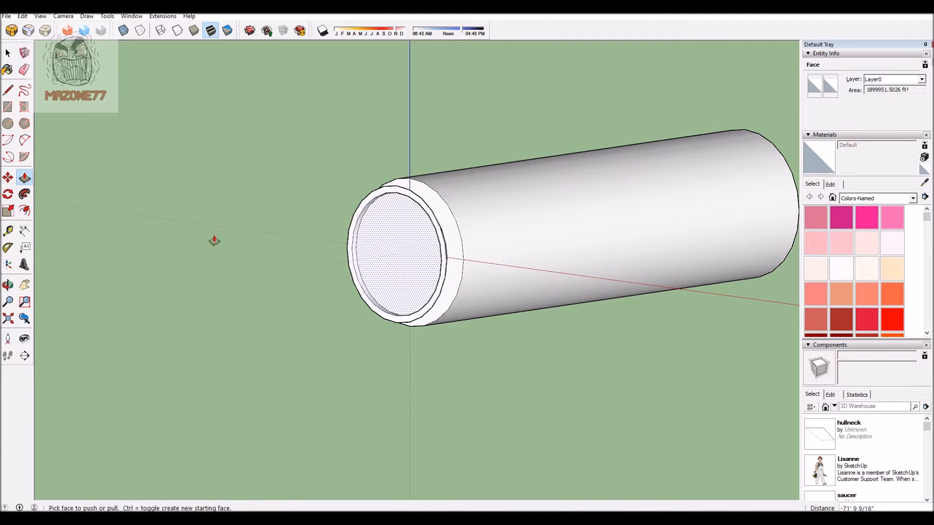
click(213, 242)
Step: Shrink the recessed circle toward its centre with Move, tapering the recess walls into a conical dish
click(8, 178)
scroll(396, 213, up, 3)
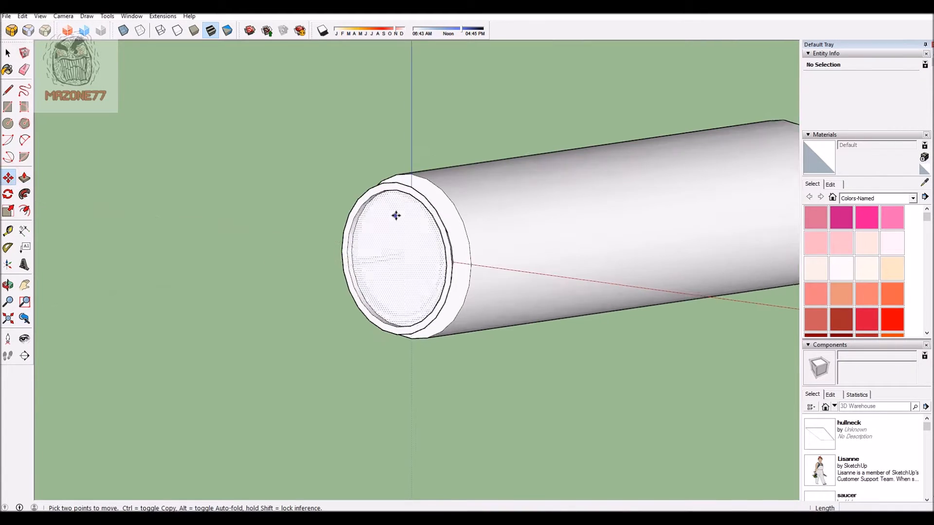
click(333, 263)
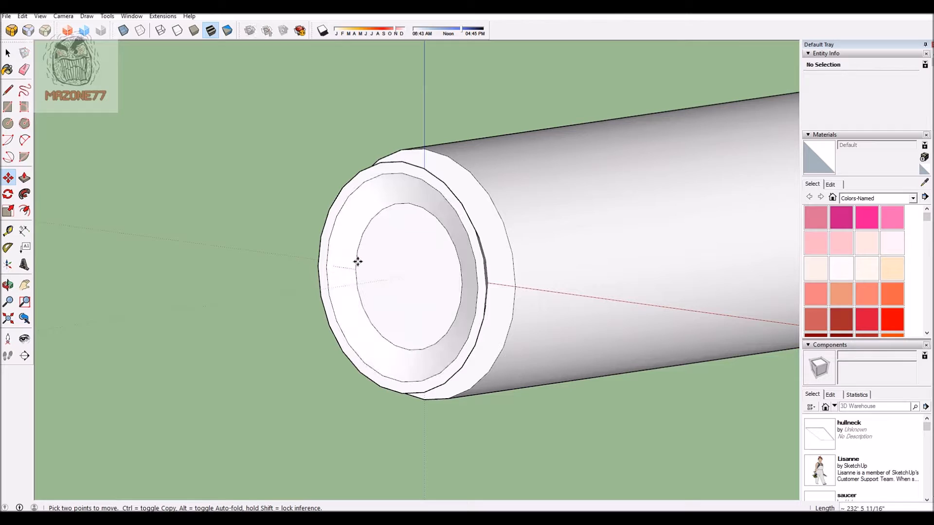
click(389, 263)
Step: Push/Pull the small circle at the dish's centre outward about 29' and offset its edge inward
click(28, 181)
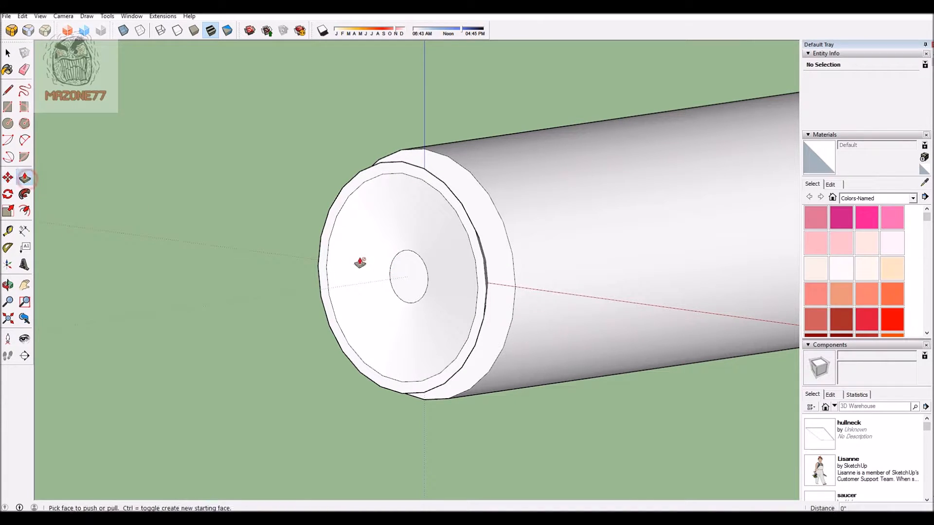
click(400, 276)
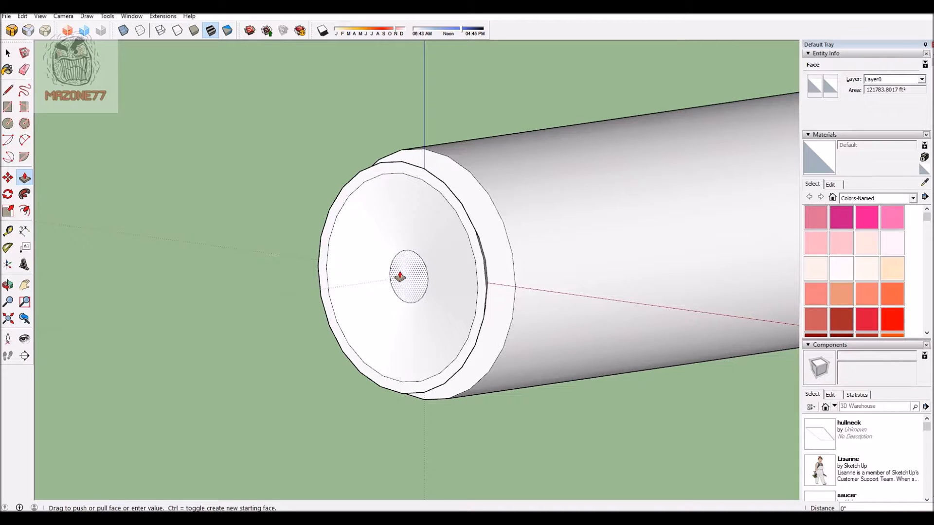
click(395, 275)
key(f)
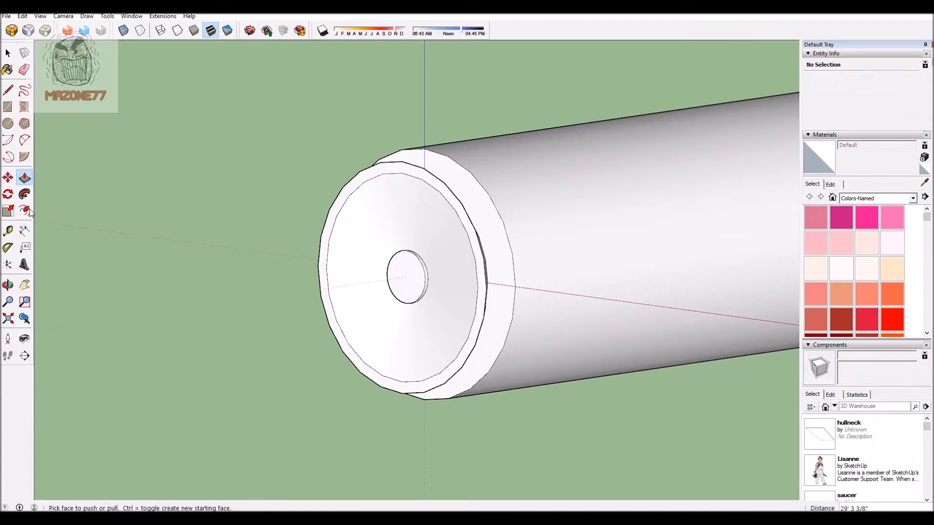
click(387, 278)
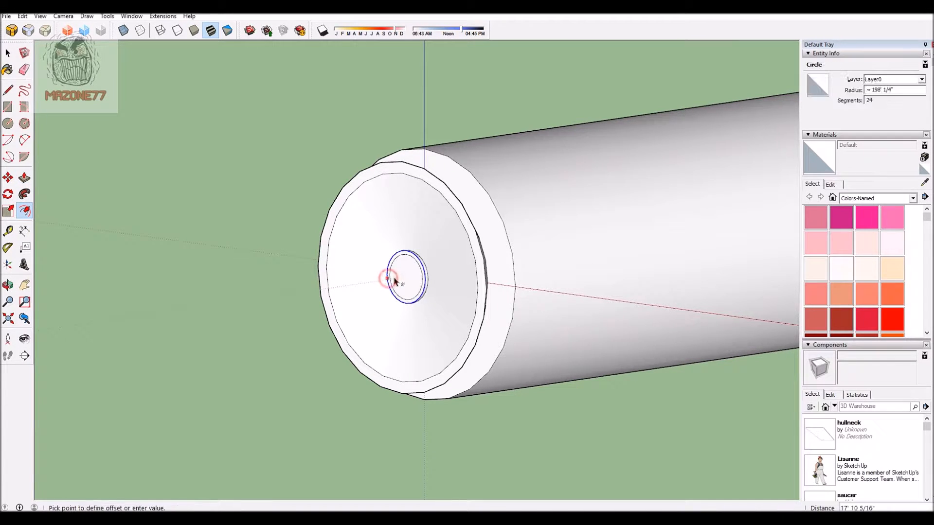
click(395, 281)
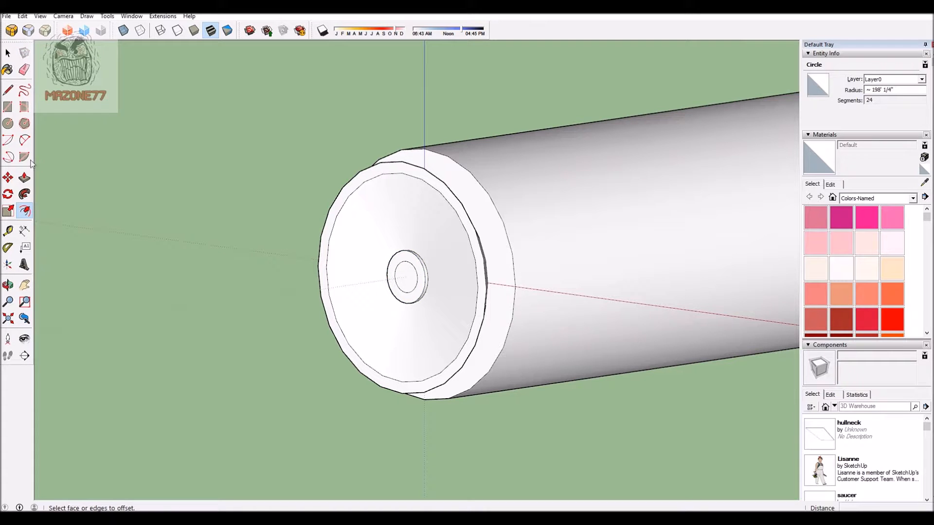
Step: Push/Pull the inner circle of the small hub outward about 76' and offset its end edge inward to a tiny circle
click(24, 178)
click(406, 291)
click(24, 210)
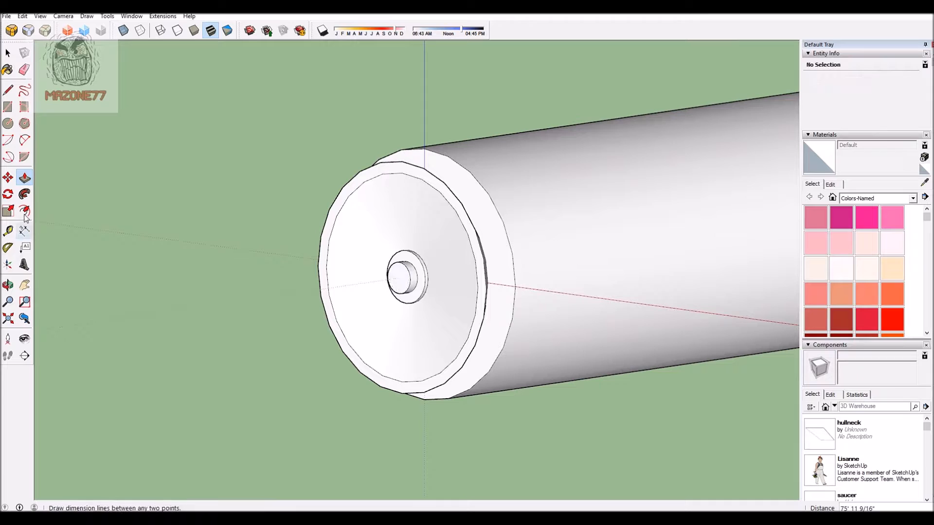
click(396, 285)
click(398, 284)
scroll(160, 256, down, 1)
scroll(161, 256, up, 1)
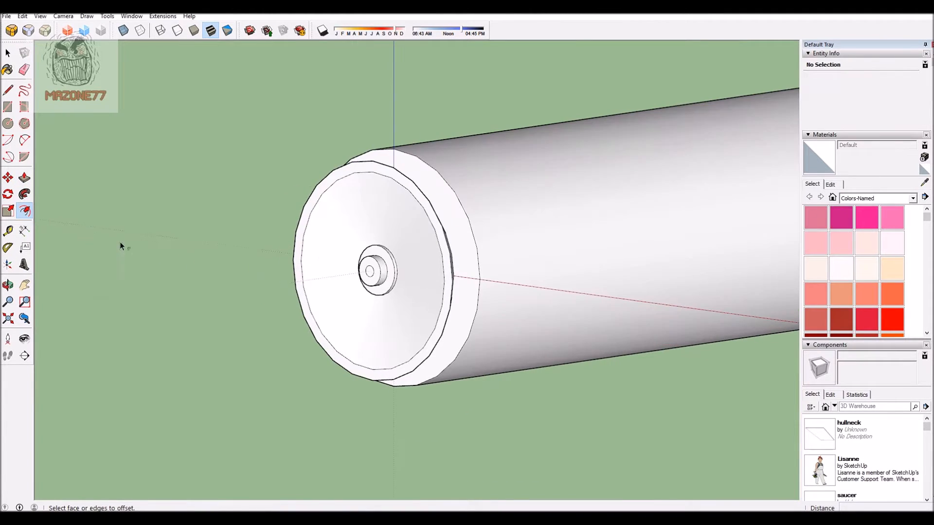
Step: Push/Pull the tiny circle on the hub's end outward about 1218' to form a long antenna rod
click(25, 177)
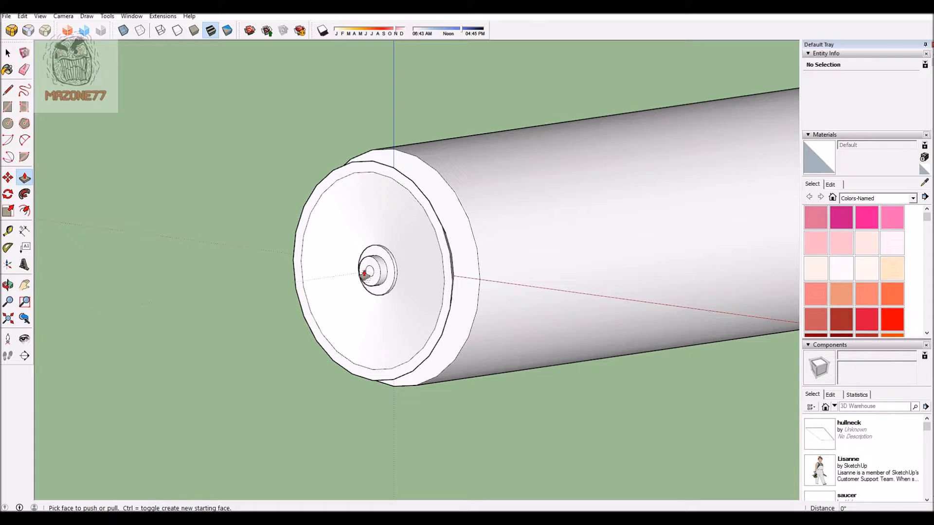
click(369, 275)
click(265, 286)
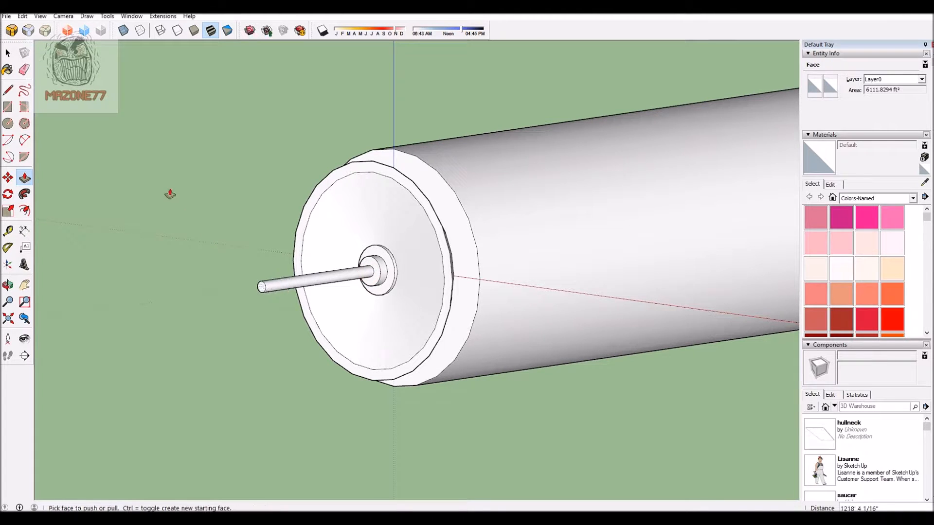
Step: Examine the finished cylinder, dish and rod from several sides, in relation to the saucer and hull neck
scroll(195, 213, down, 2)
scroll(302, 293, down, 3)
middle_drag(306, 296, 624, 291)
scroll(541, 296, down, 1)
scroll(653, 302, down, 2)
scroll(625, 291, up, 4)
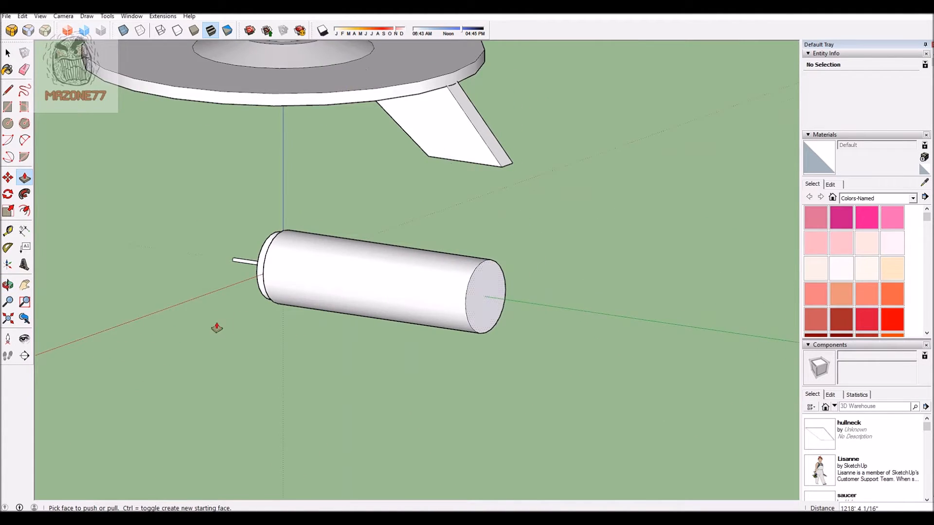
scroll(216, 327, down, 2)
middle_drag(435, 327, 333, 366)
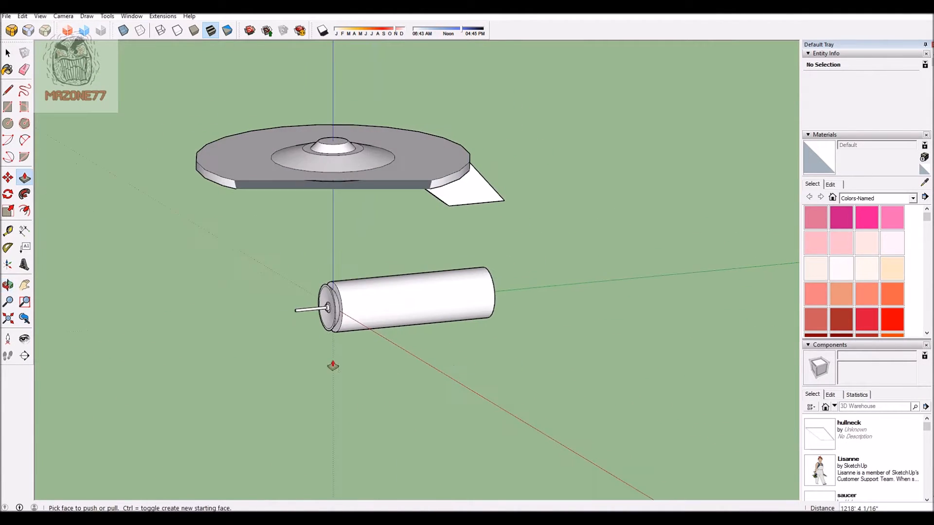
scroll(333, 365, down, 2)
click(9, 318)
scroll(375, 271, down, 3)
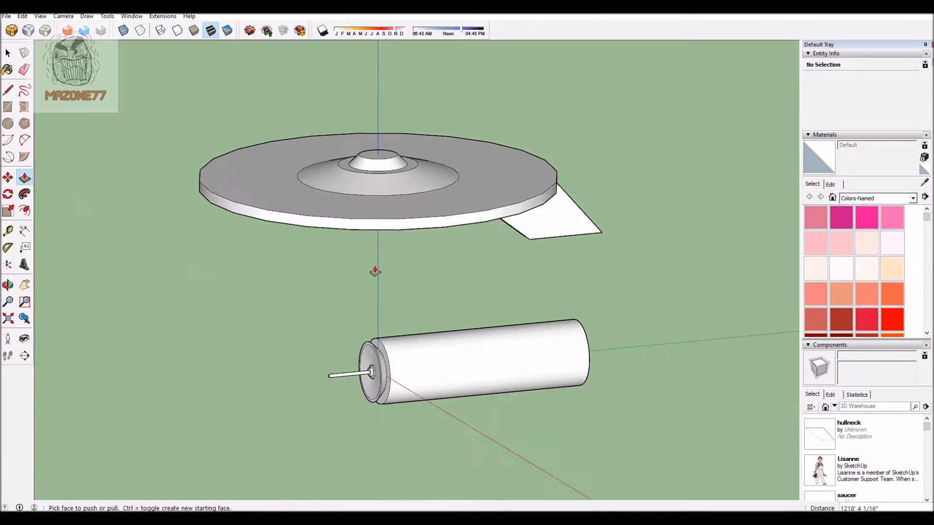
scroll(374, 272, down, 2)
middle_drag(625, 354, 691, 392)
scroll(692, 392, up, 2)
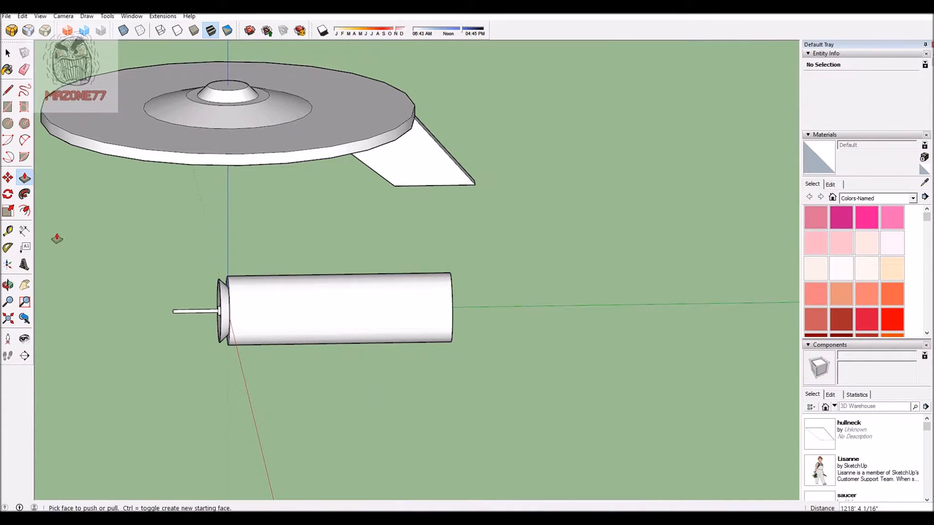
Step: Select the whole connected cylinder geometry and make it a component named primaryhull
click(8, 52)
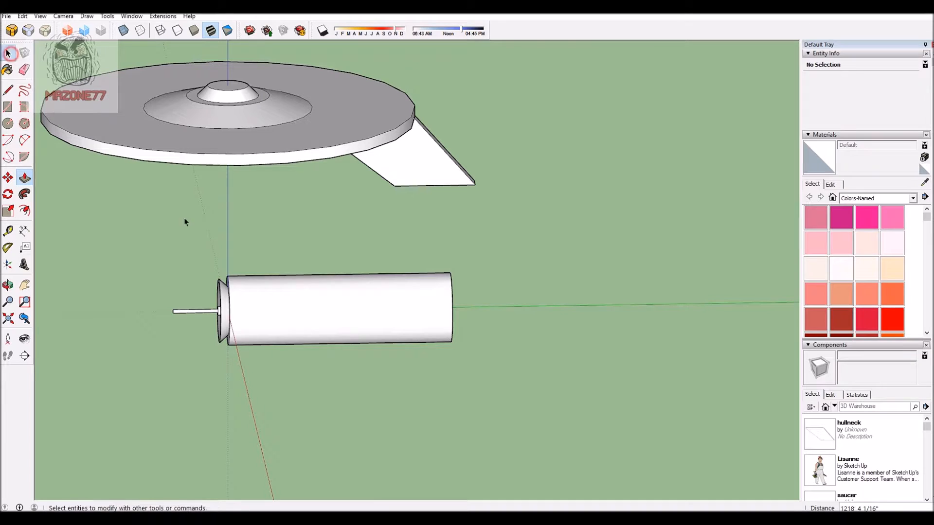
triple_click(331, 318)
right_click(332, 313)
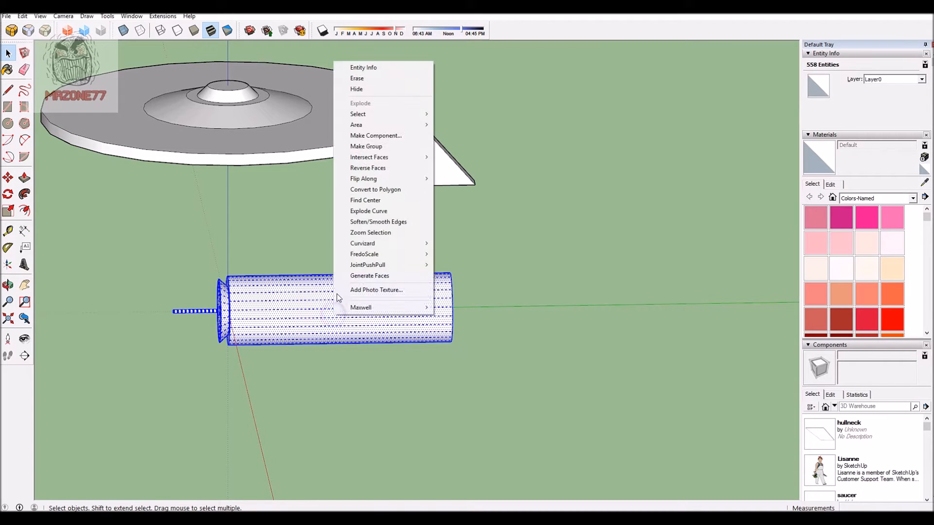
click(382, 137)
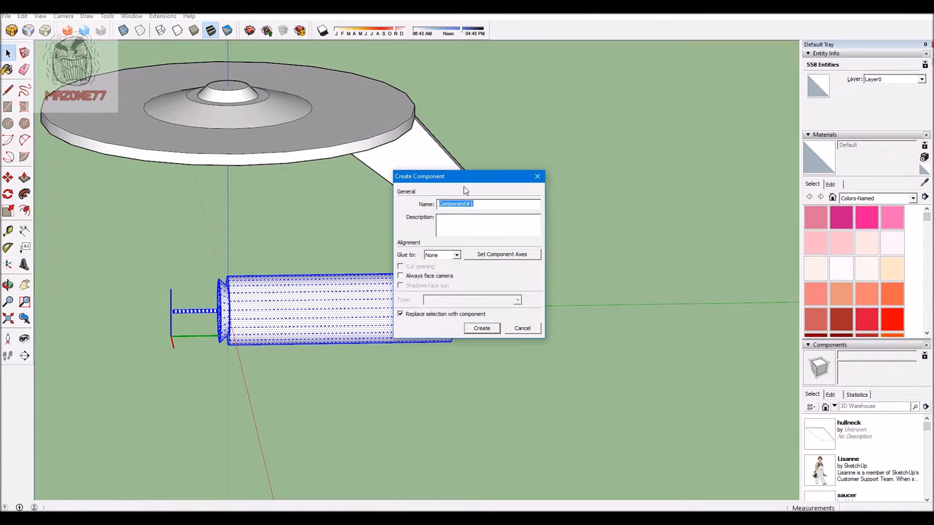
text(primaryhull)
click(495, 332)
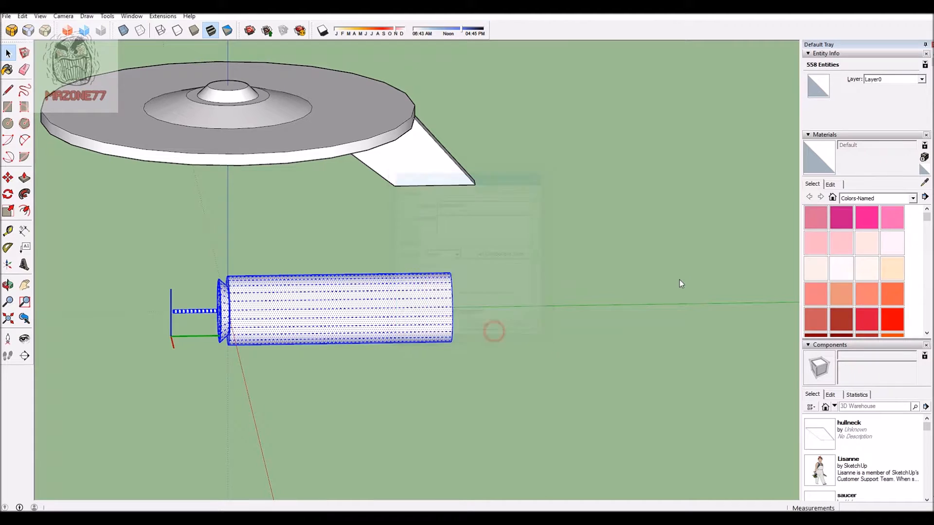
Step: Check the model in the Front standard view and switch to the Right standard view
click(69, 17)
mouse_move(87, 49)
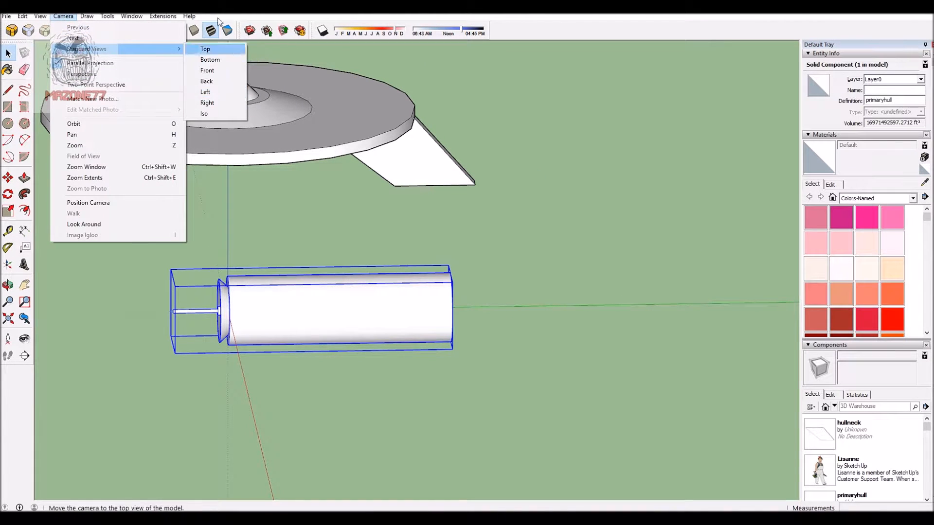
click(216, 72)
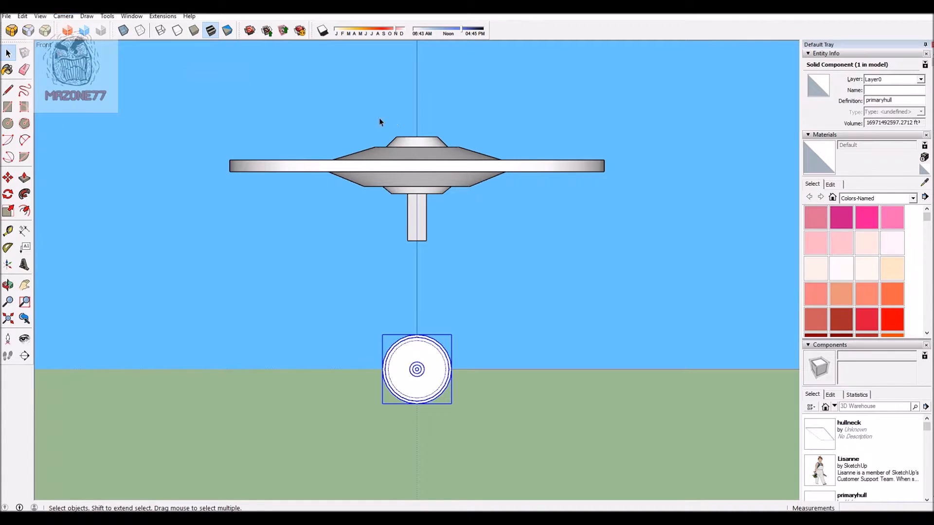
click(70, 16)
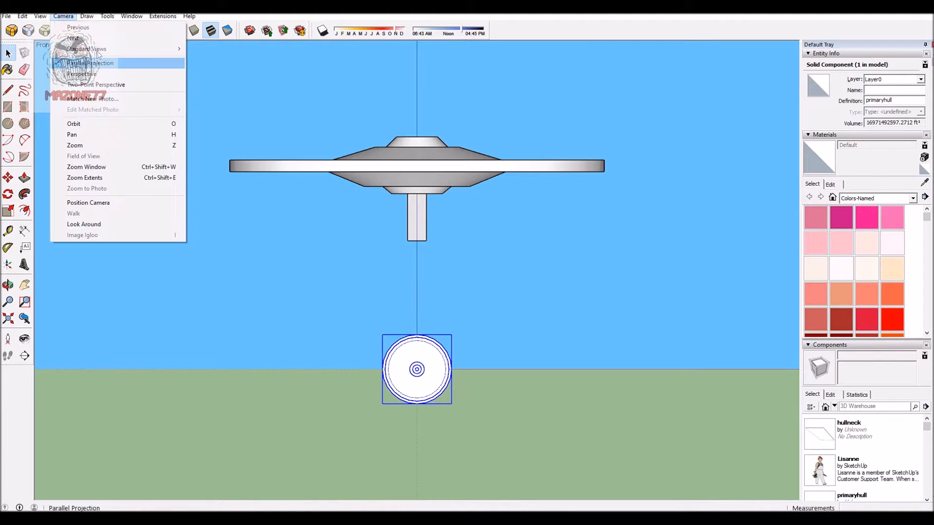
mouse_move(87, 49)
click(229, 104)
scroll(249, 99, down, 2)
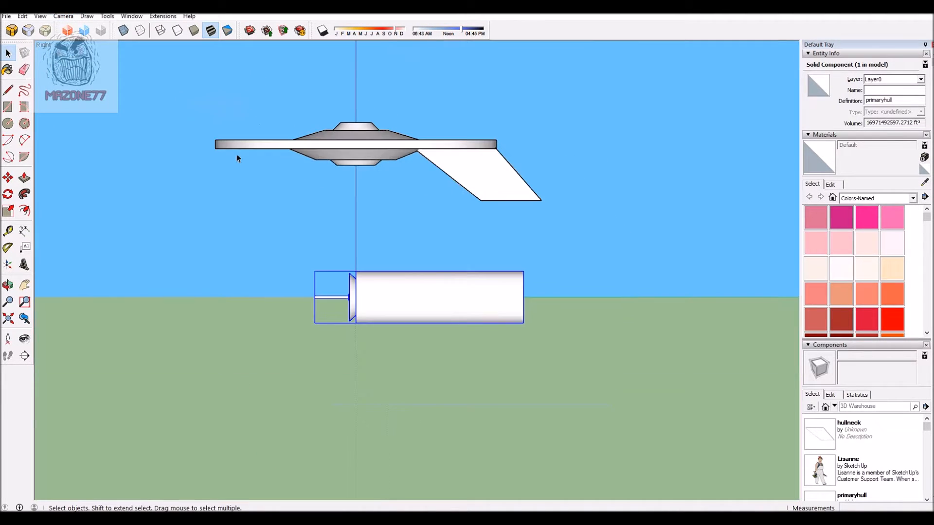
Step: Move the primaryhull component up and rearward about 4,700' so its upper surface meets the lower end of the hull neck
click(8, 177)
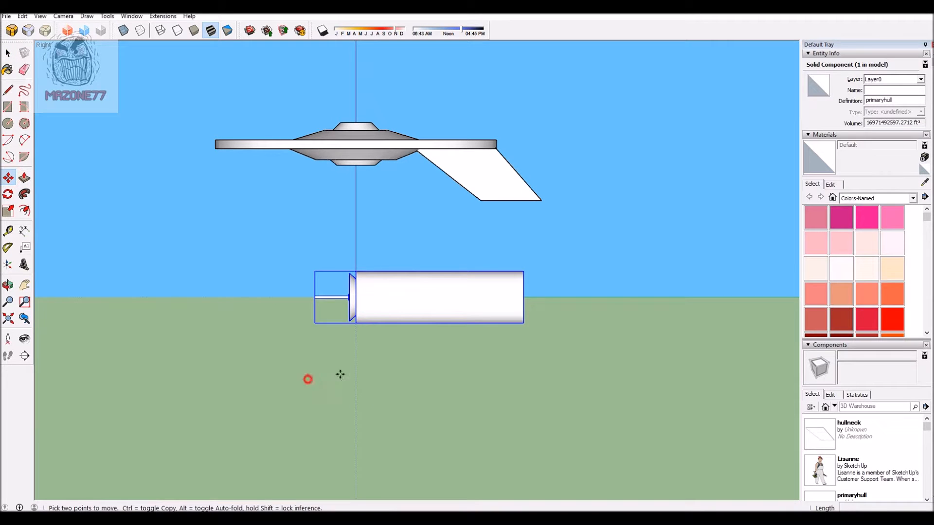
click(307, 377)
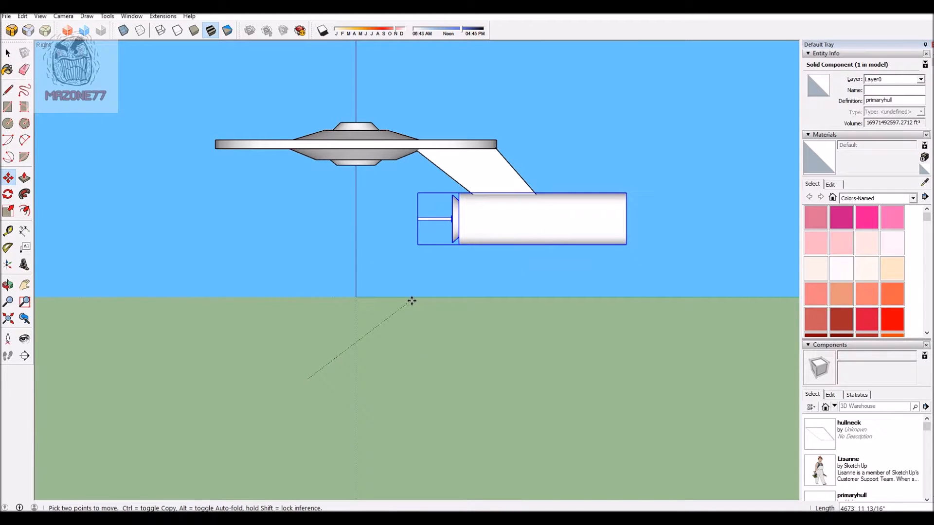
click(467, 305)
scroll(538, 292, down, 2)
scroll(712, 235, up, 2)
scroll(637, 221, up, 2)
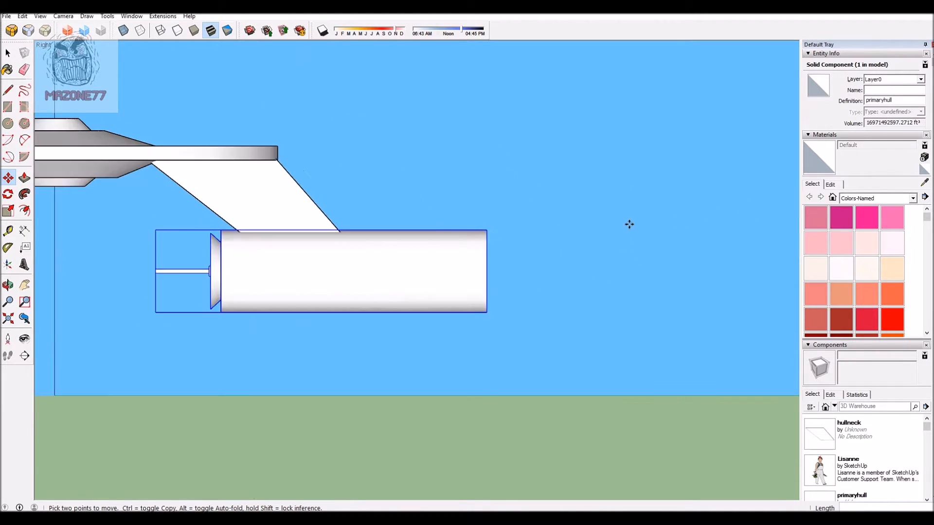
scroll(489, 249, down, 2)
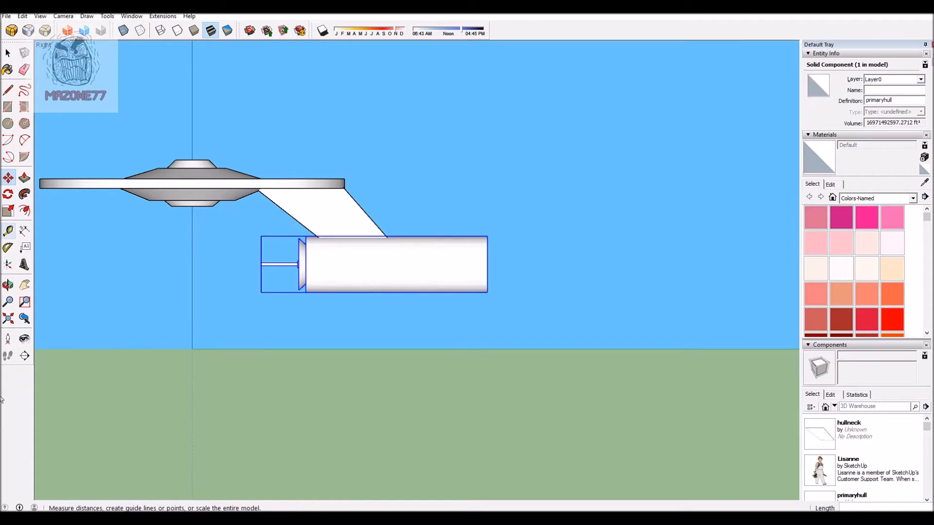
Step: Scale the primaryhull component uniformly about its centre by 1.27 from its lower rear corner
right_click(25, 388)
click(11, 406)
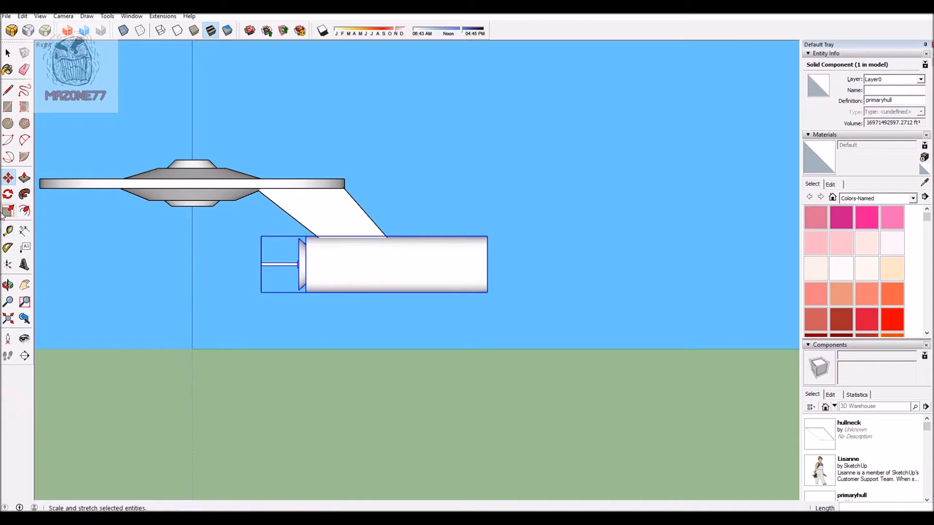
click(9, 211)
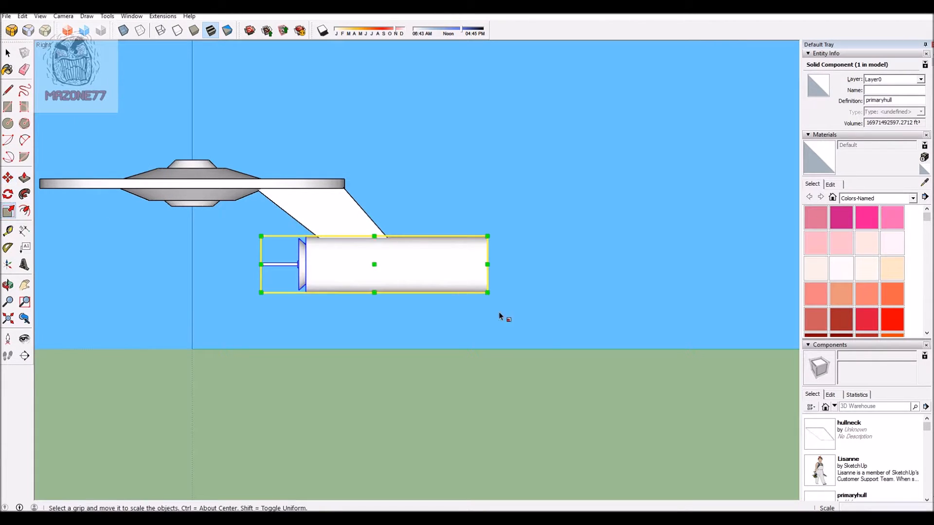
ctrl+drag(487, 292, 518, 299)
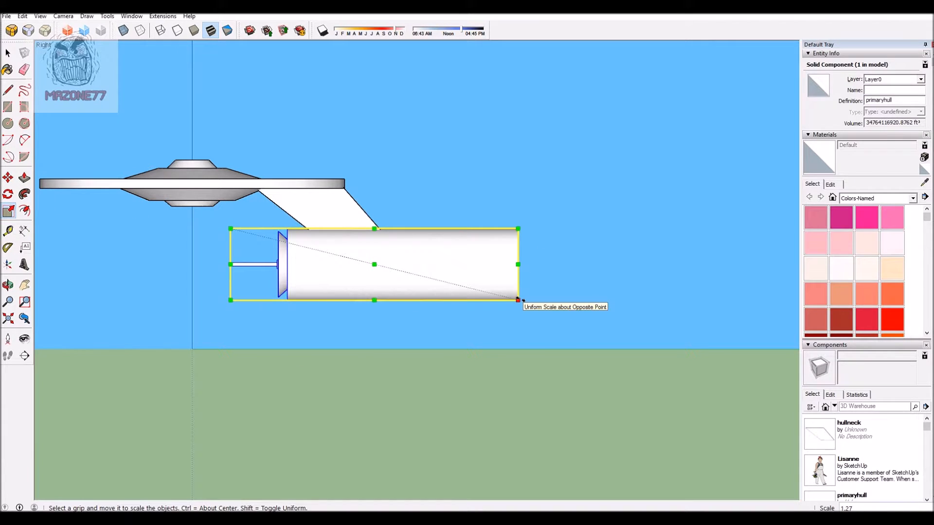
Step: Scale the primaryhull component down uniformly about its centre from its lower rear corner and deselect it
drag(518, 300, 506, 297)
drag(458, 276, 530, 304)
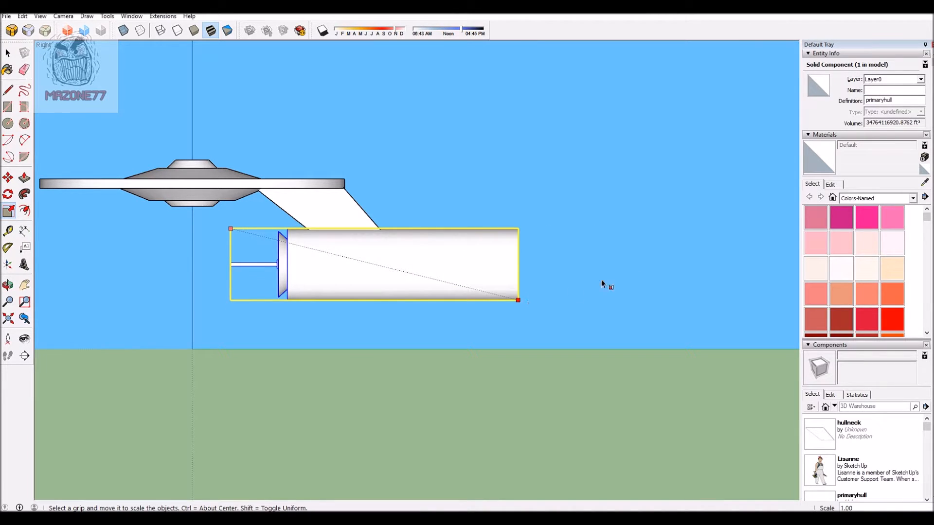
drag(601, 281, 590, 282)
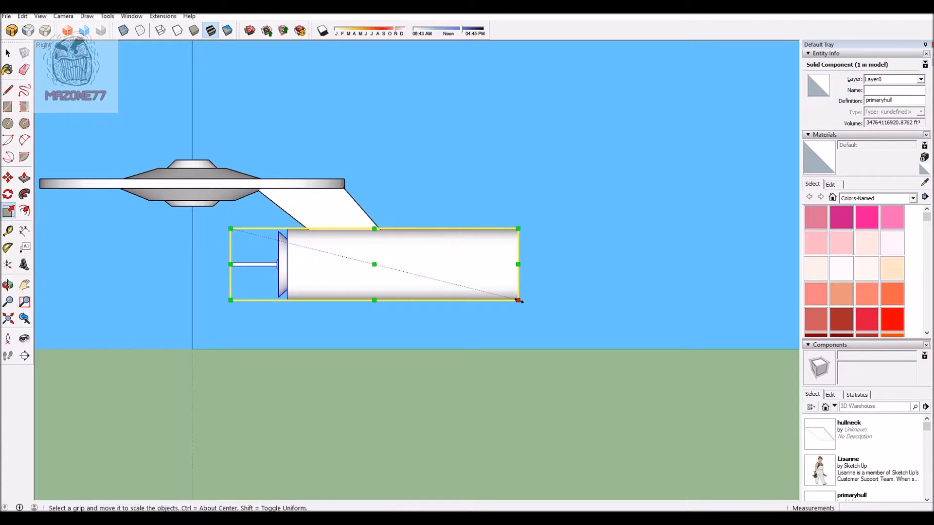
key(ctrl)
click(506, 291)
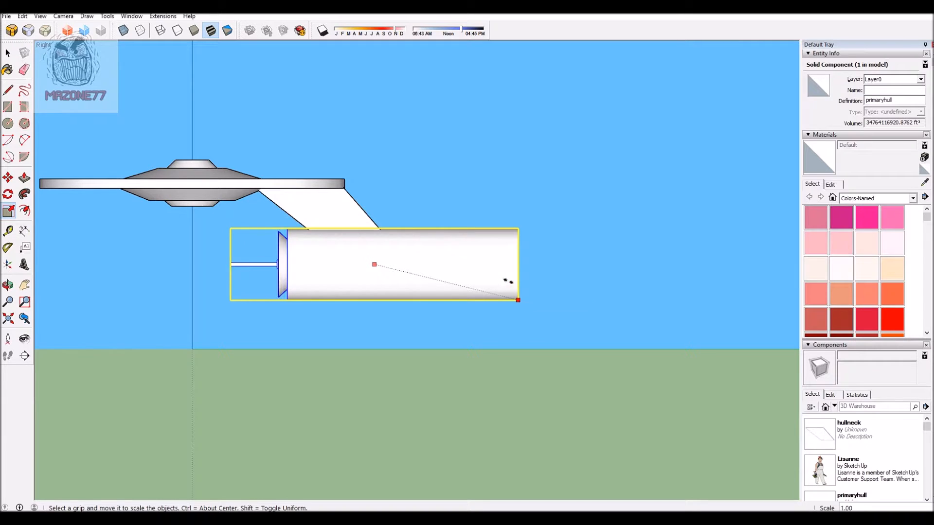
ctrl+drag(500, 277, 504, 278)
scroll(556, 228, down, 2)
click(512, 168)
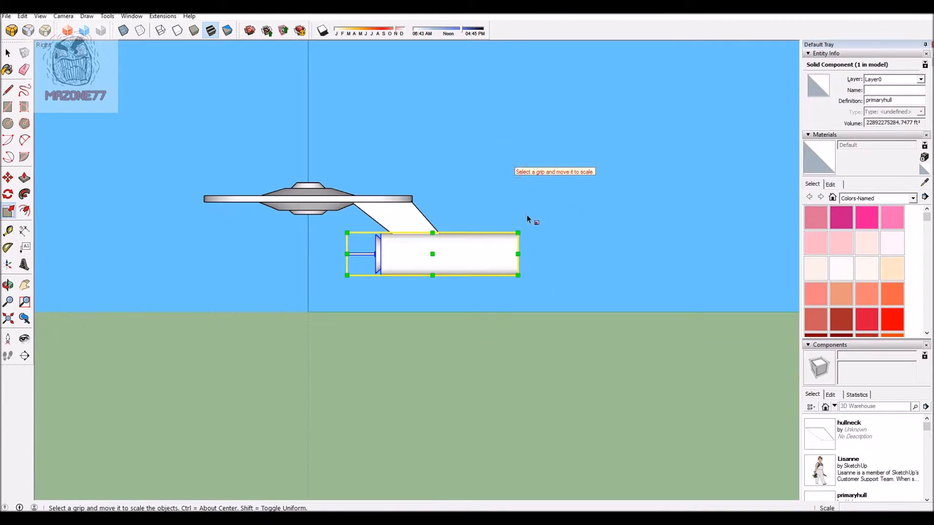
key(space)
click(506, 148)
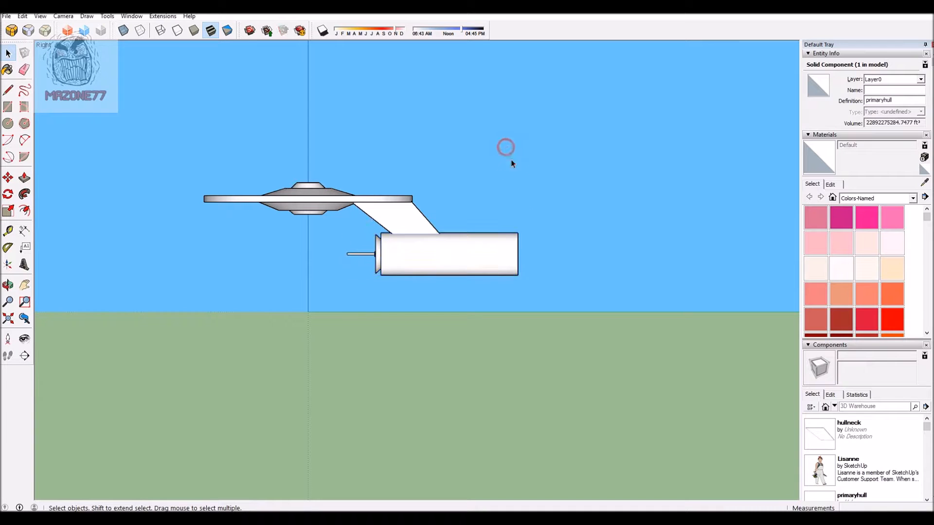
scroll(538, 190, up, 1)
scroll(545, 153, up, 1)
scroll(545, 153, down, 3)
scroll(602, 147, up, 2)
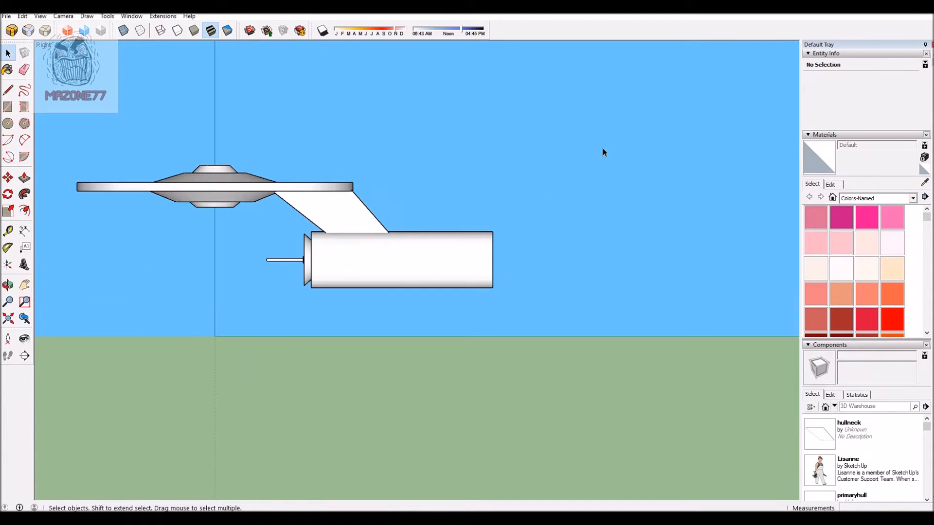
scroll(487, 155, down, 2)
scroll(537, 144, up, 2)
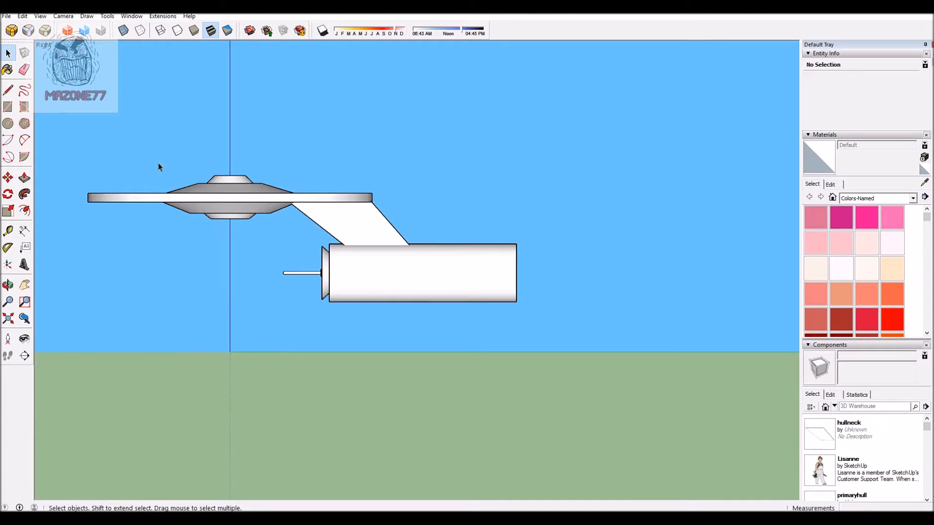
scroll(441, 135, down, 2)
scroll(495, 150, up, 3)
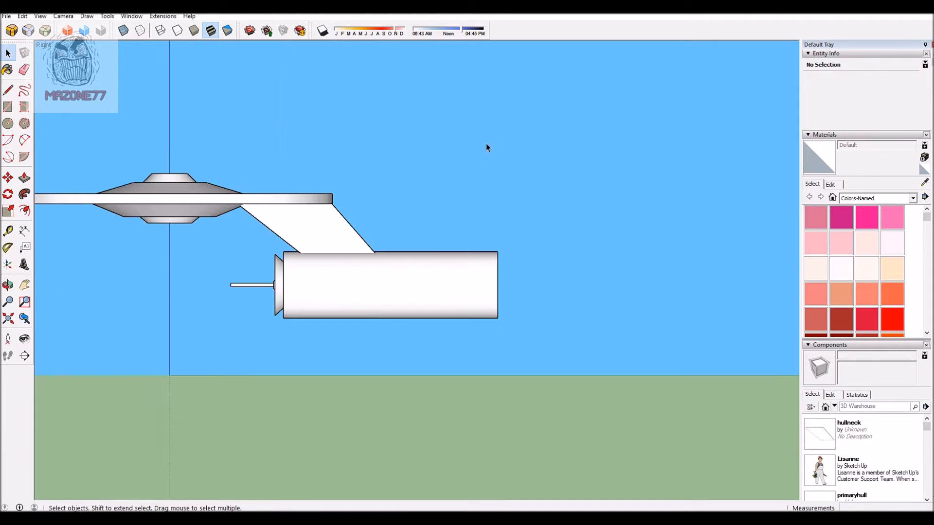
Step: Draw a tall, narrow upright rectangle above the rear part of the primary hull
click(8, 106)
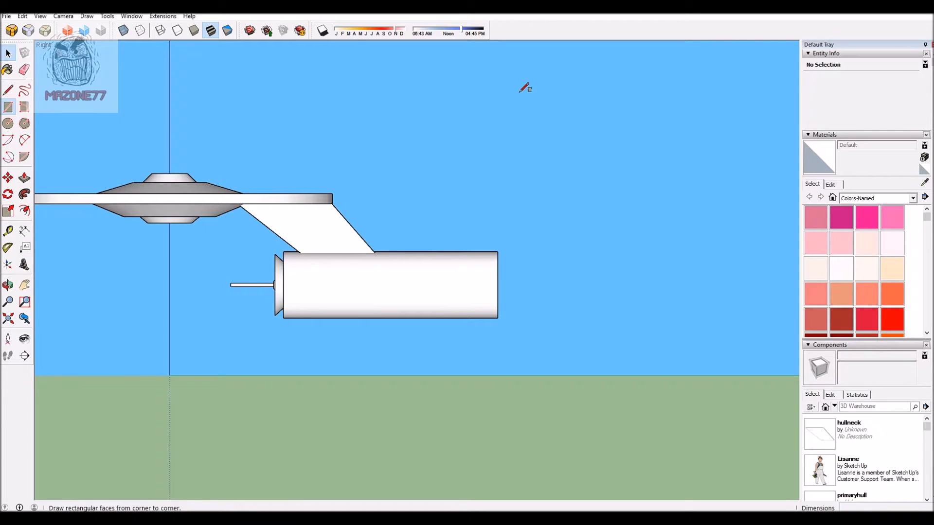
click(446, 88)
click(473, 211)
Step: Push/Pull the upright rectangle into a bar about 159' thick and thicken it by about 74' more
scroll(565, 141, down, 2)
middle_drag(565, 142, 294, 182)
scroll(507, 111, up, 4)
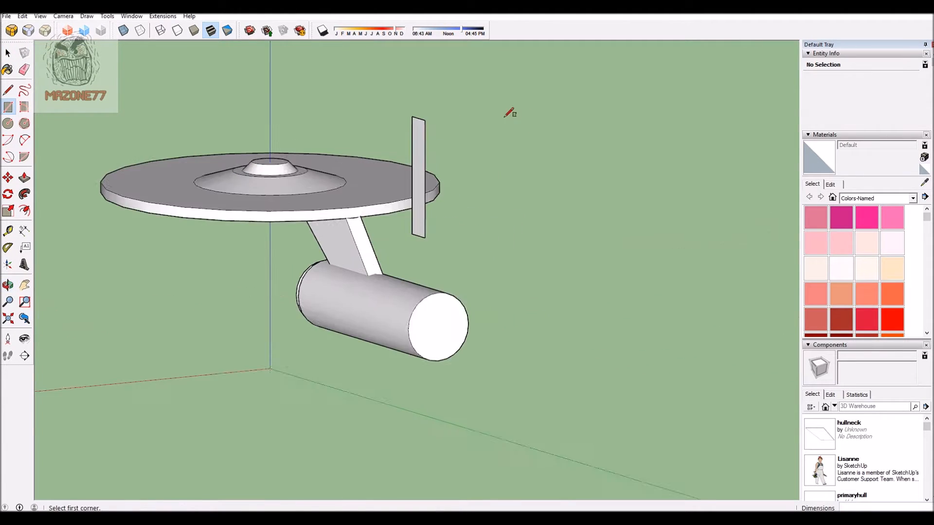
middle_drag(592, 133, 277, 129)
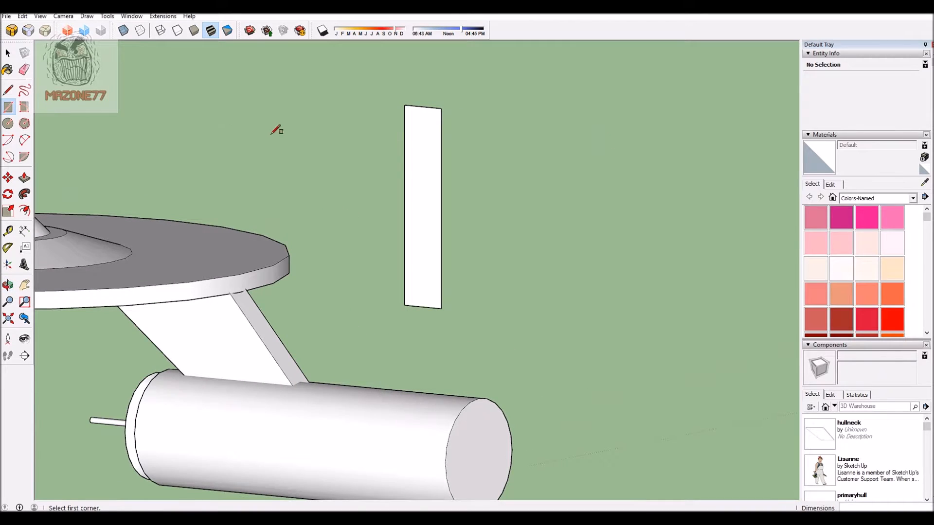
click(25, 178)
scroll(441, 162, up, 3)
middle_drag(442, 162, 375, 211)
drag(375, 210, 363, 218)
middle_drag(504, 175, 562, 156)
scroll(652, 160, up, 2)
scroll(599, 172, up, 1)
scroll(599, 172, down, 3)
middle_drag(598, 194, 450, 203)
scroll(450, 203, up, 2)
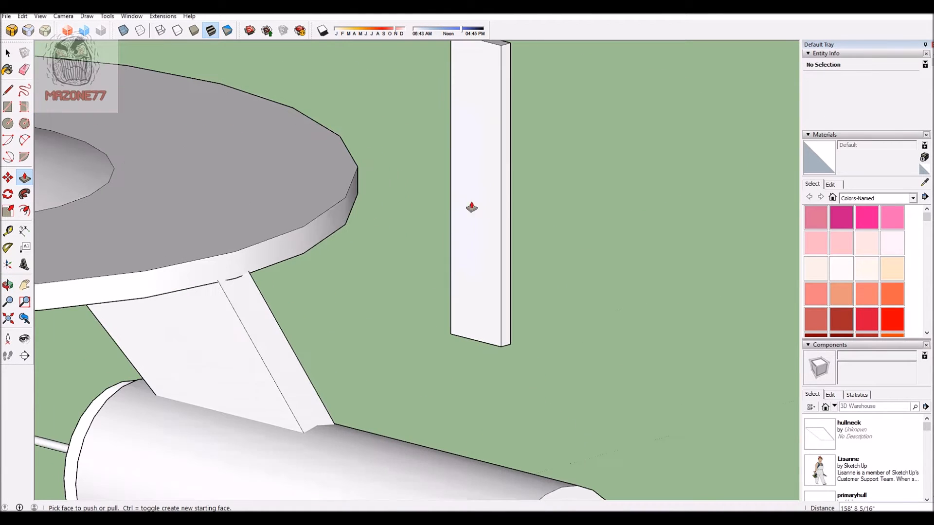
click(479, 212)
click(478, 212)
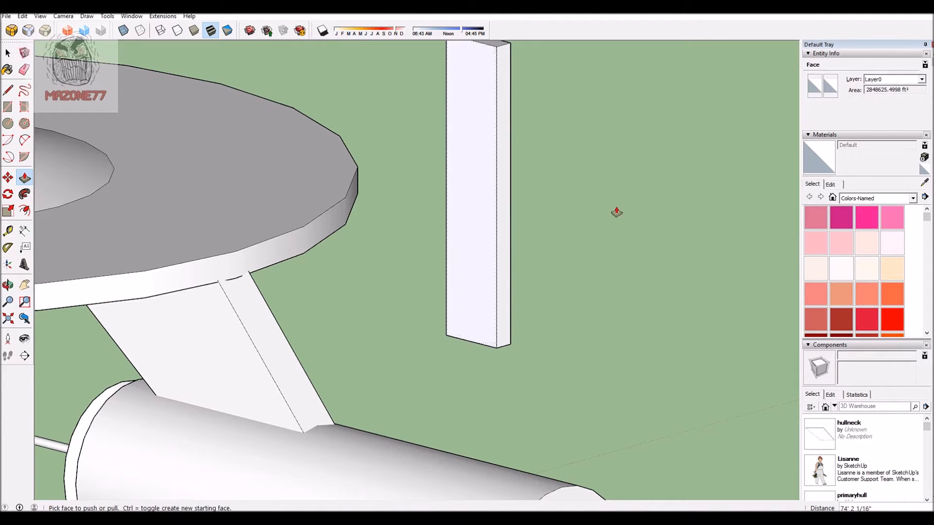
Step: Select the whole connected bar geometry and make it a component named pylon
scroll(552, 210, down, 2)
scroll(546, 189, down, 2)
scroll(612, 165, up, 3)
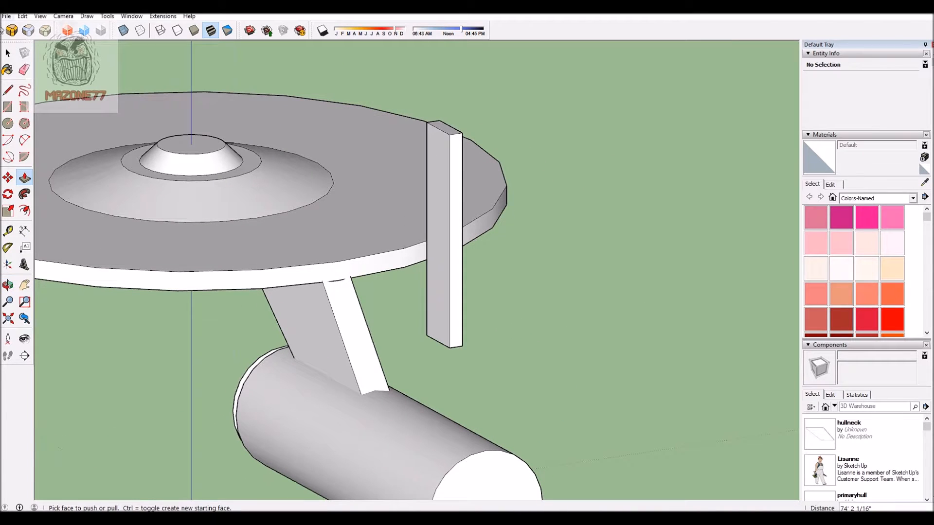
click(8, 53)
triple_click(442, 183)
right_click(442, 184)
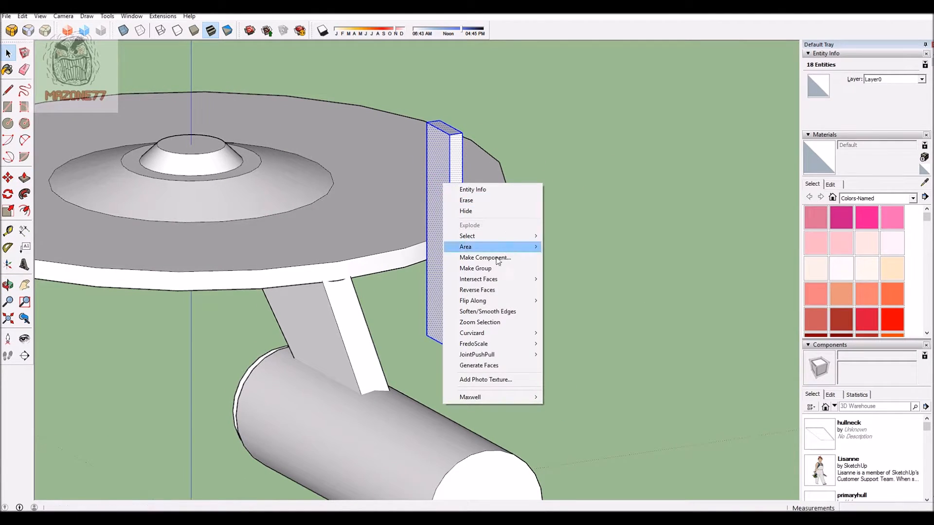
click(491, 257)
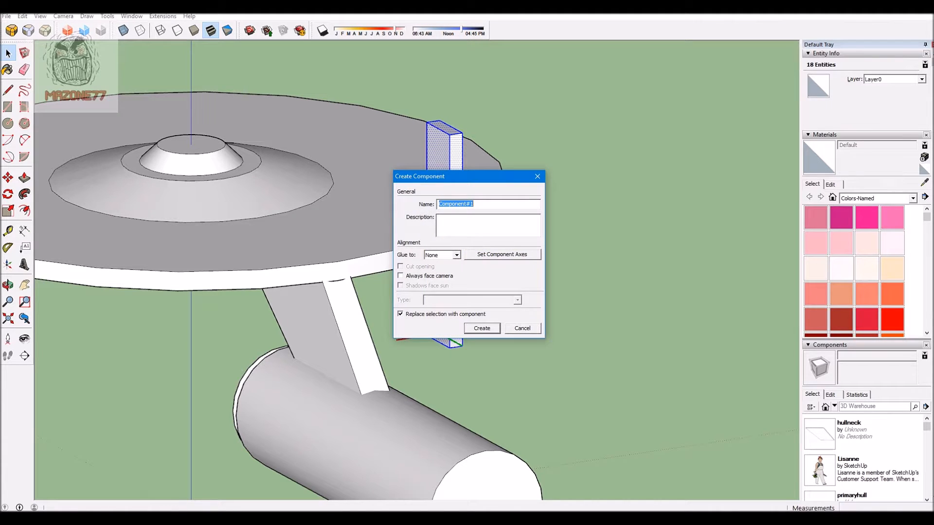
text(pylon)
click(467, 324)
scroll(585, 188, down, 3)
scroll(522, 180, up, 3)
middle_drag(521, 180, 591, 143)
scroll(616, 150, down, 3)
key(space)
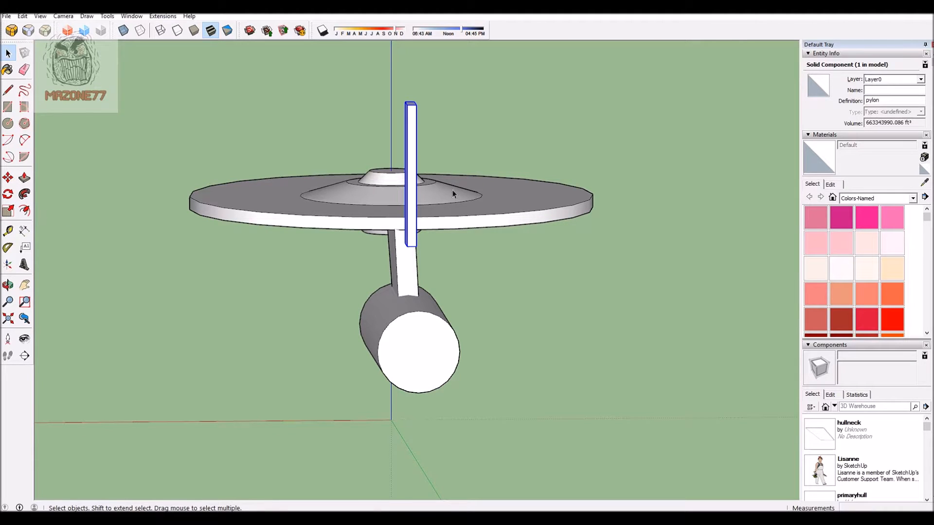
click(68, 16)
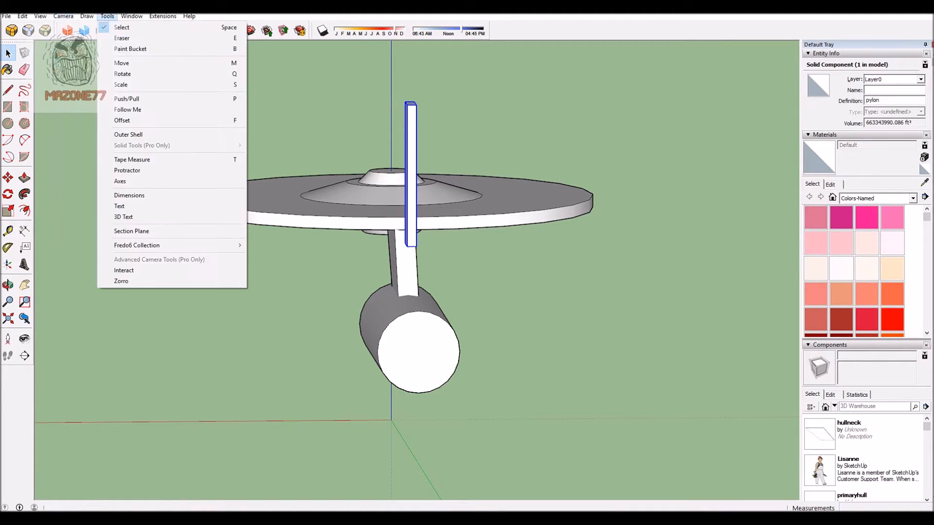
click(107, 16)
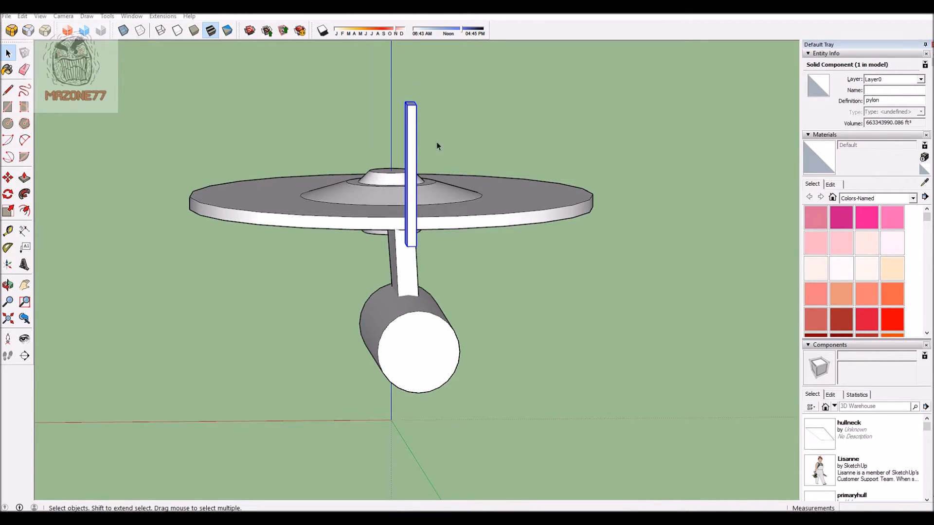
scroll(436, 142, up, 2)
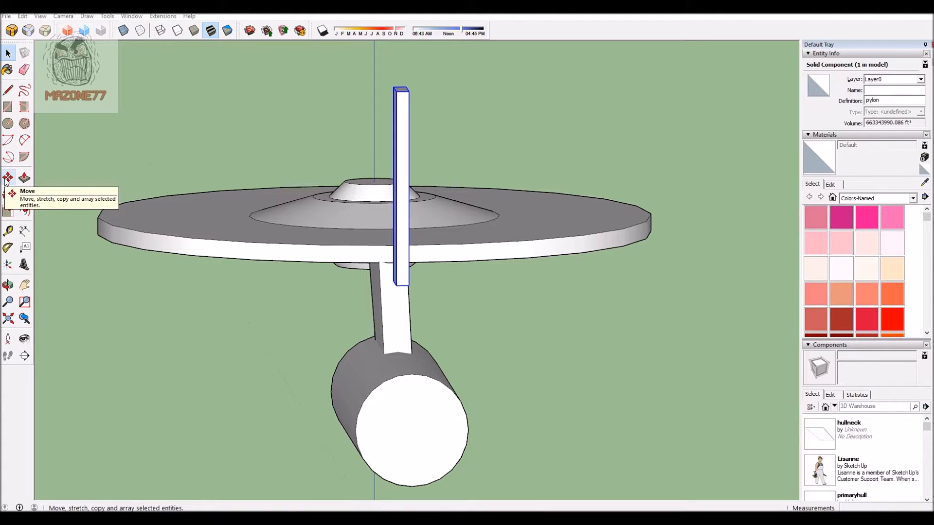
Step: Examine the Move tool's rotation grips on the different faces of the pylon component
click(8, 179)
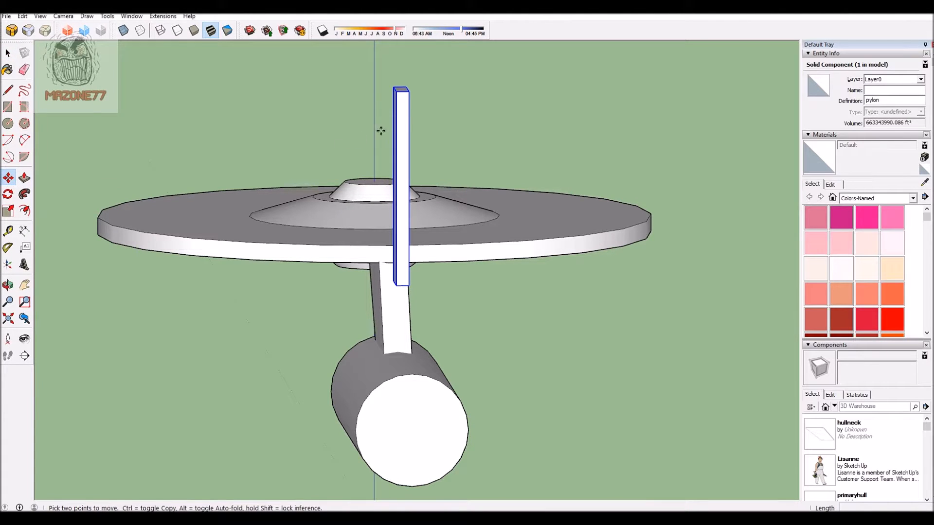
key(q)
key(m)
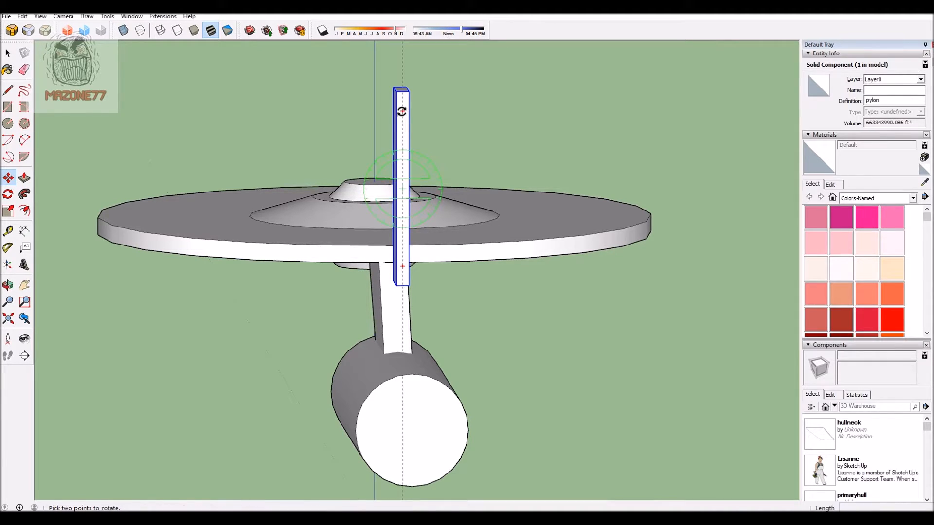
middle_drag(303, 118, 619, 124)
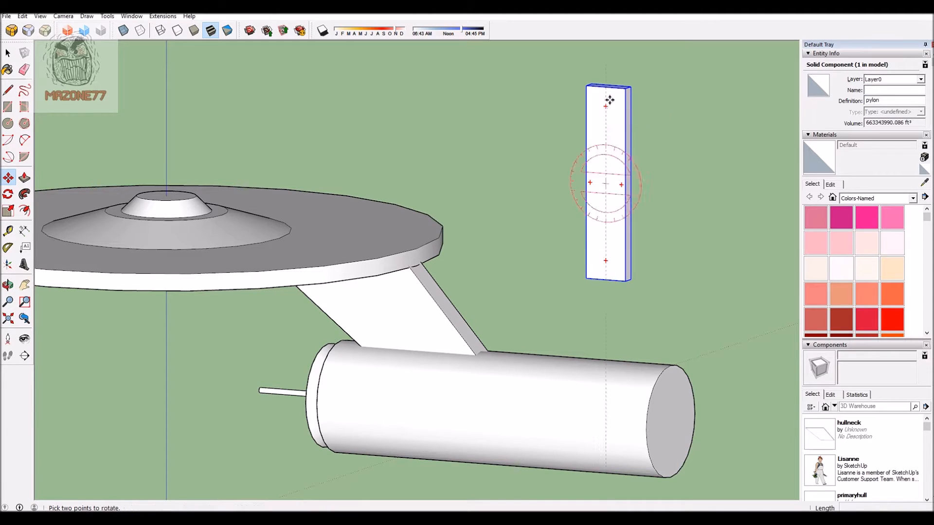
middle_drag(669, 158, 308, 133)
scroll(340, 108, up, 2)
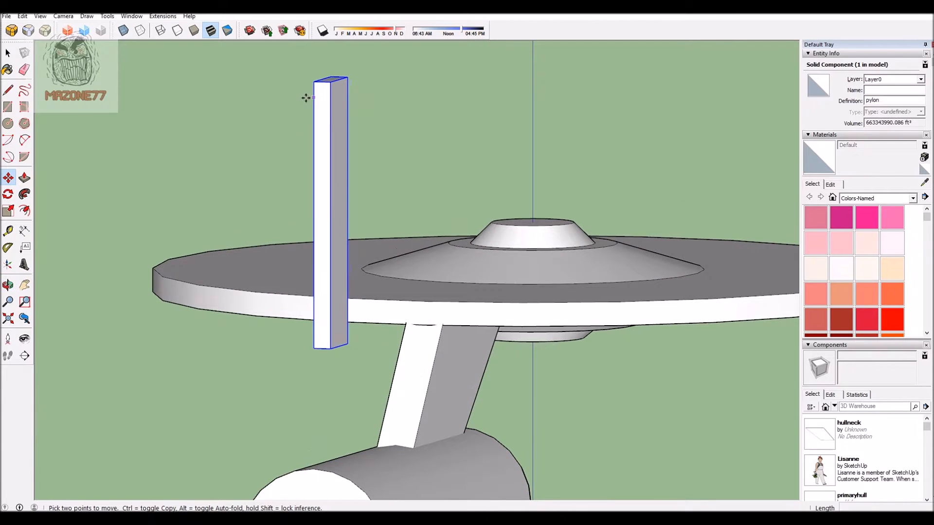
scroll(509, 108, down, 3)
middle_drag(500, 119, 535, 117)
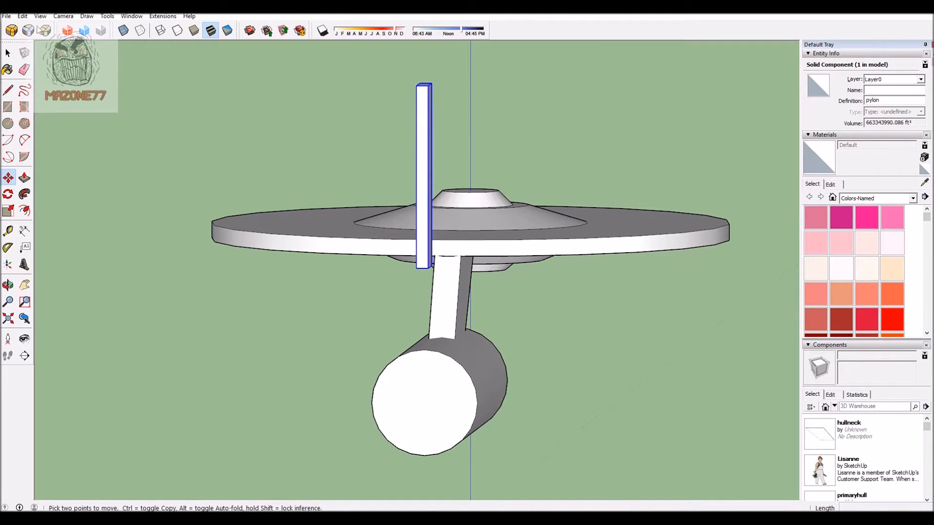
Step: Switch to the Back standard view and rotate the pylon about its centre so its upper end leans outward to port
click(64, 16)
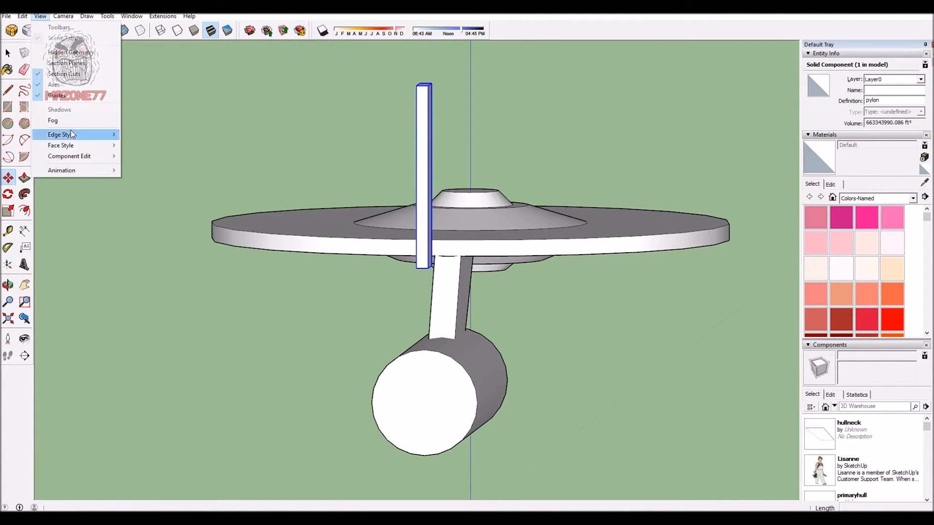
mouse_move(64, 16)
mouse_move(97, 49)
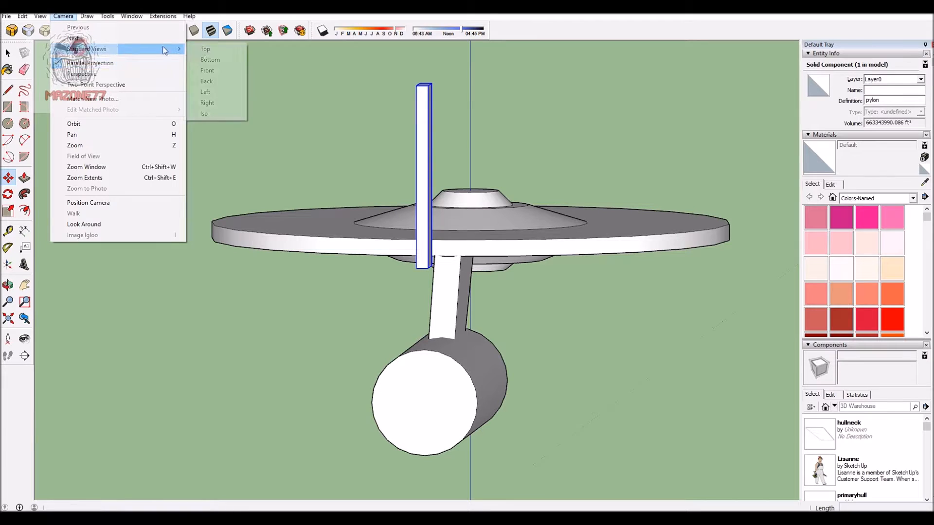
click(208, 82)
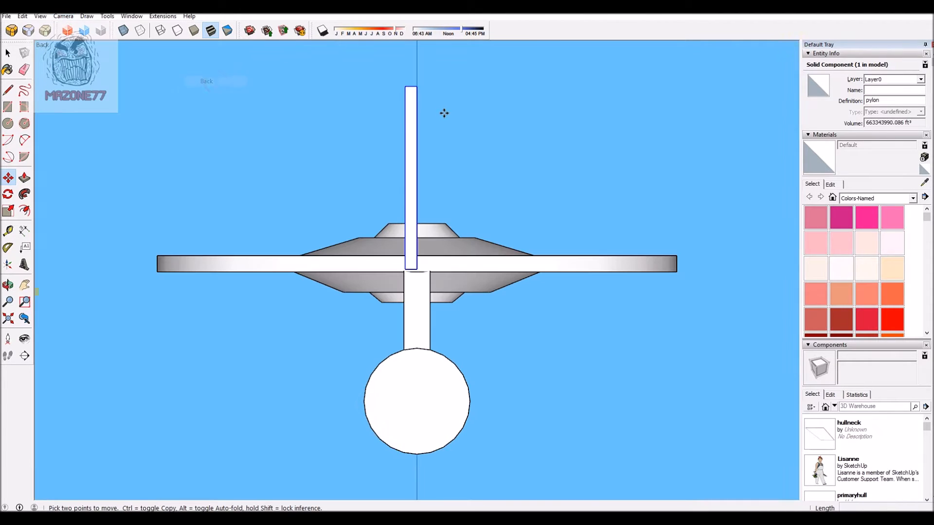
click(410, 106)
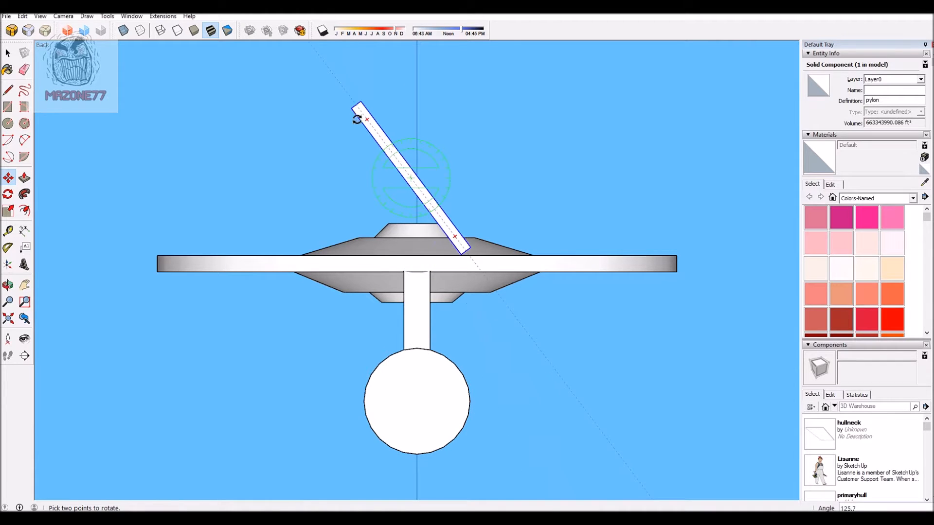
click(365, 109)
Step: Move the pylon about 2,800' down onto the primary hull's upper port side and rotate it to 131.5 degrees
click(655, 80)
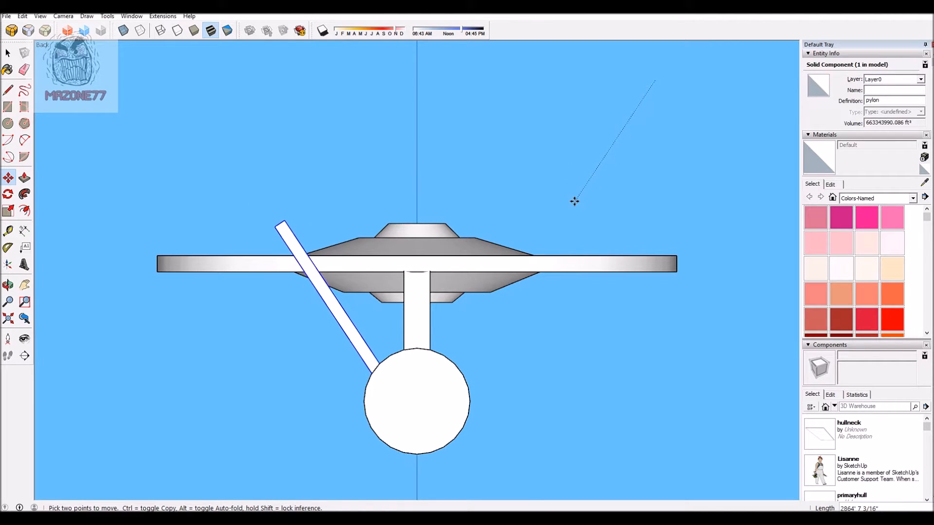
click(564, 198)
click(287, 234)
click(280, 239)
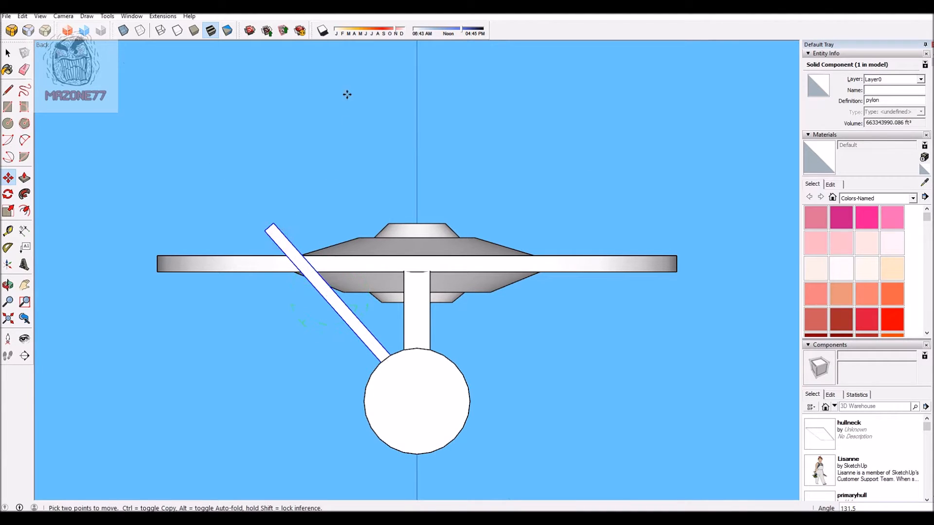
Step: Move the pylon about 821' forward along the green axis, toward the hull neck
scroll(313, 153, down, 4)
middle_drag(182, 204, 794, 227)
scroll(677, 250, down, 2)
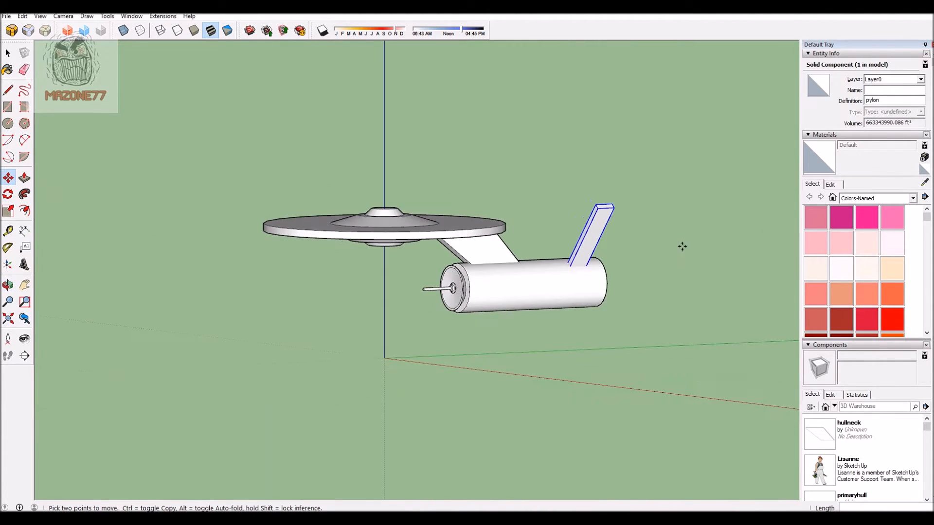
scroll(652, 229, up, 6)
key(m)
click(542, 237)
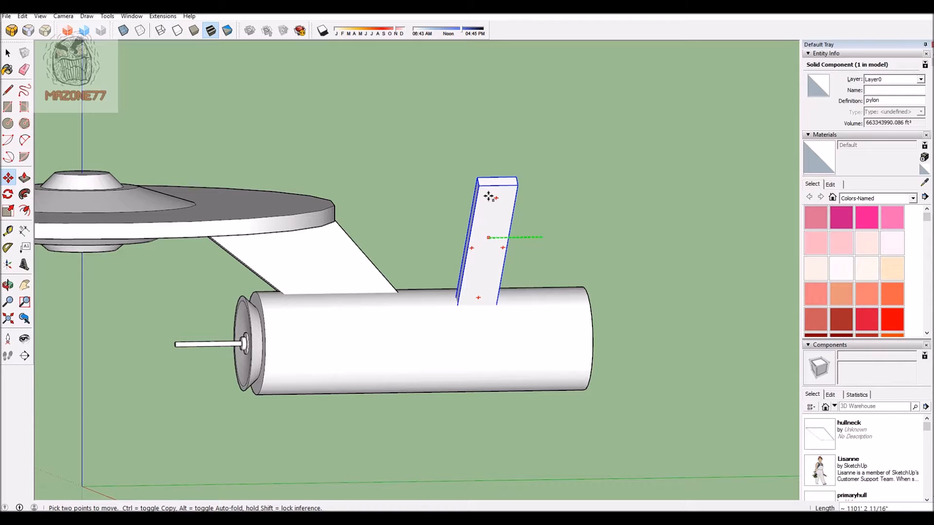
key(Left)
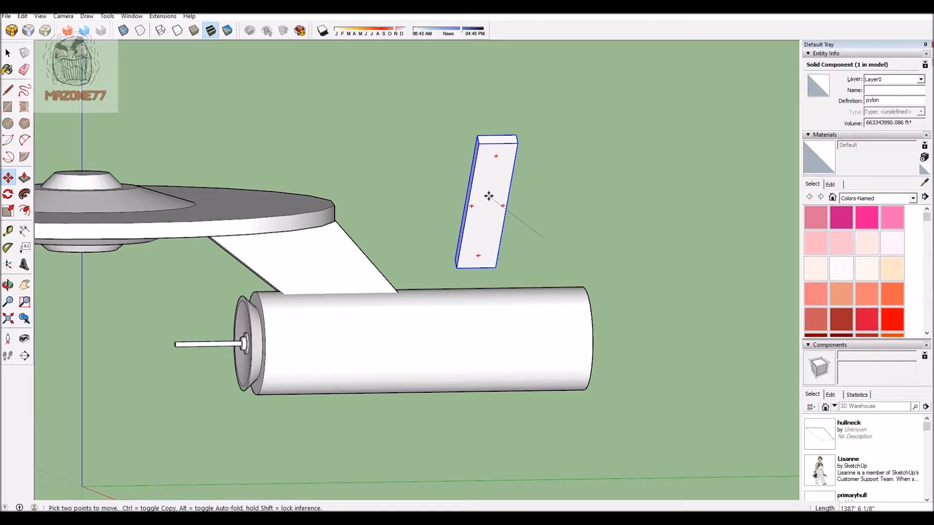
key(Left)
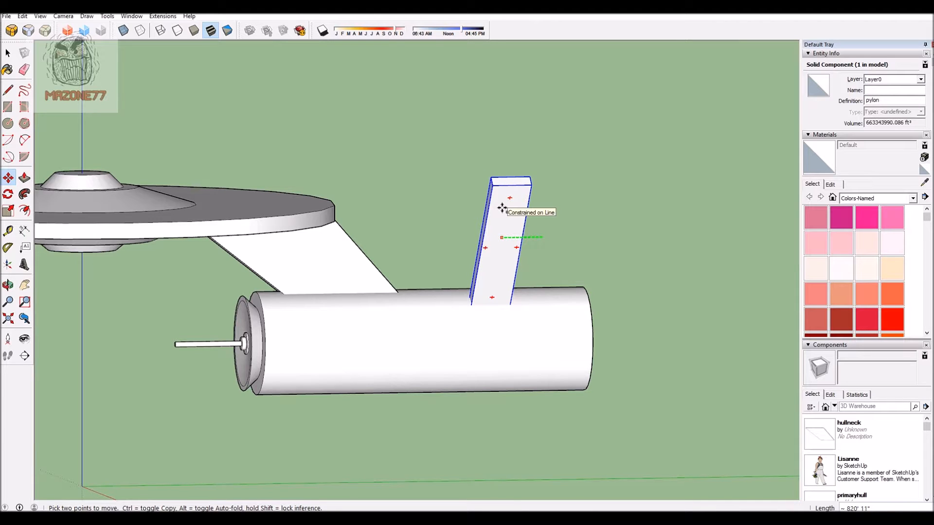
click(502, 208)
Step: Switch to the Front standard view and draw a circle of about 709' radius above and outboard of the pylon's upper end
middle_drag(654, 206, 585, 270)
scroll(585, 271, down, 3)
middle_drag(541, 316, 540, 304)
click(65, 18)
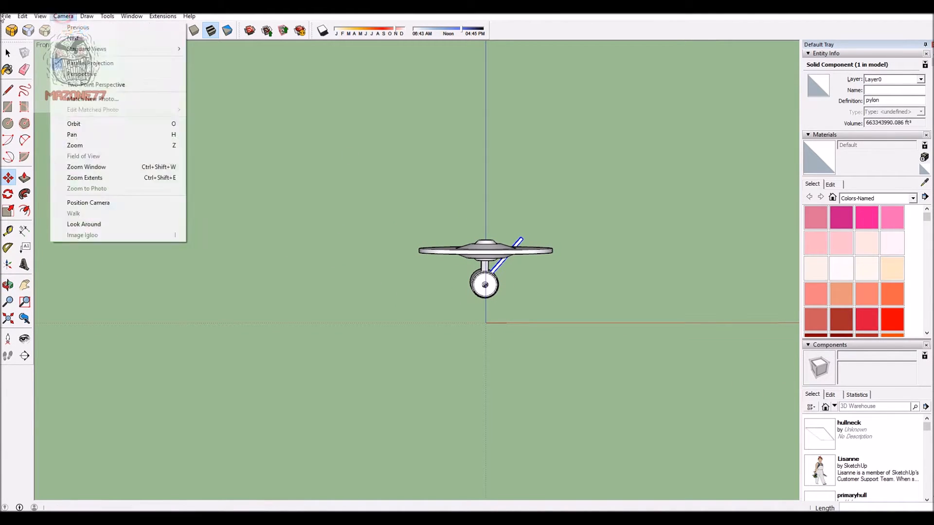
mouse_move(47, 16)
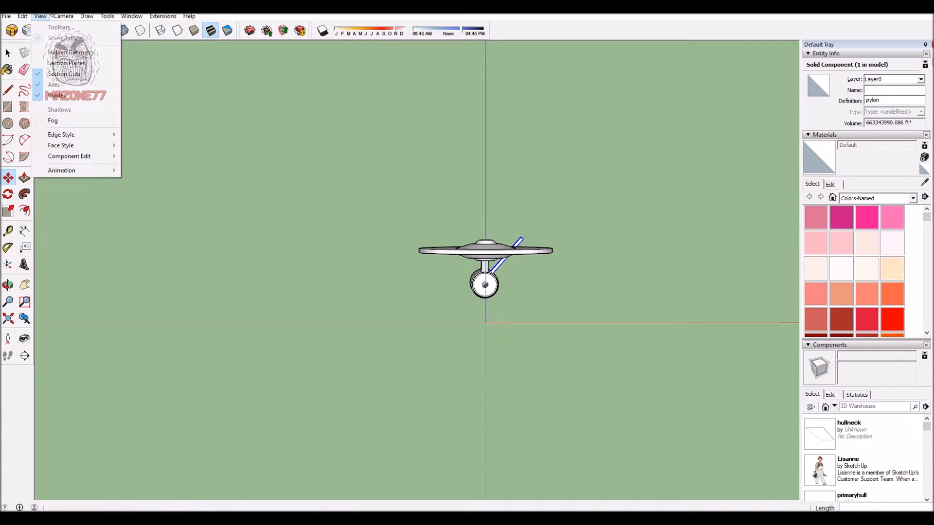
mouse_move(161, 48)
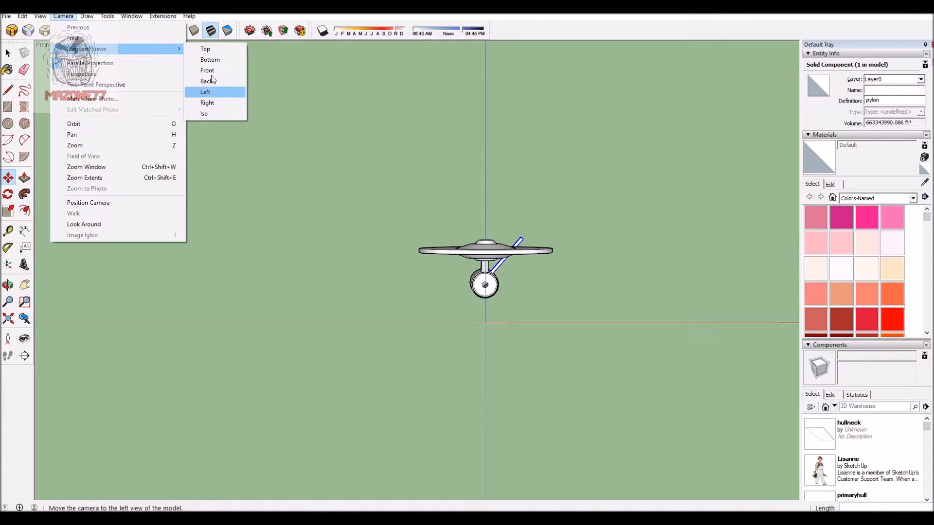
click(210, 71)
scroll(476, 224, up, 5)
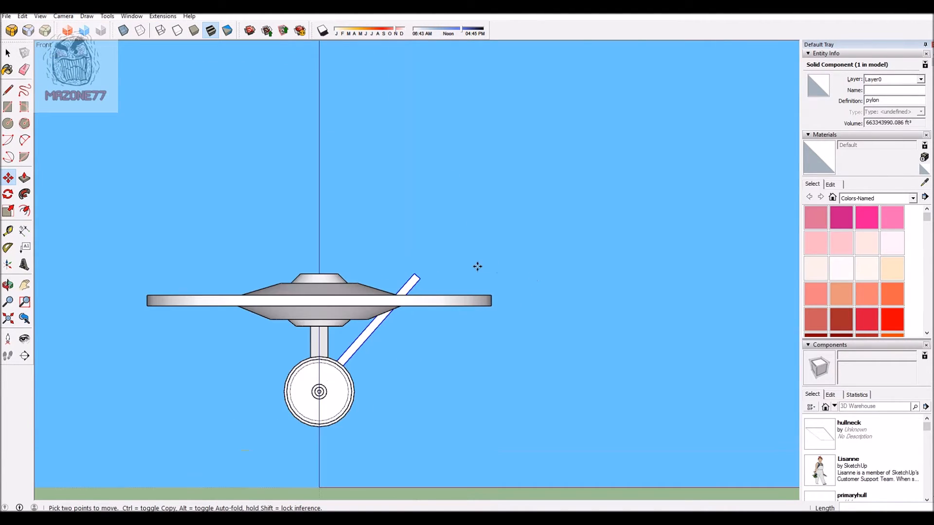
click(8, 123)
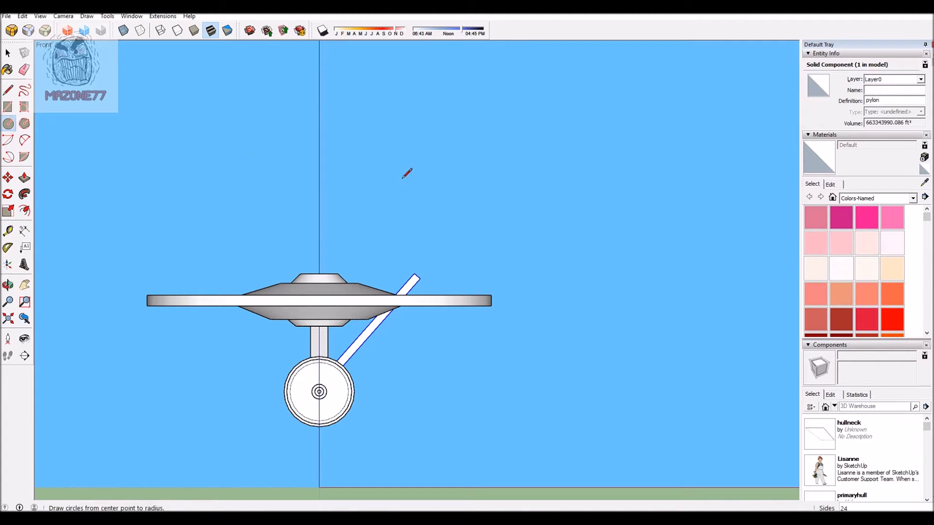
click(461, 236)
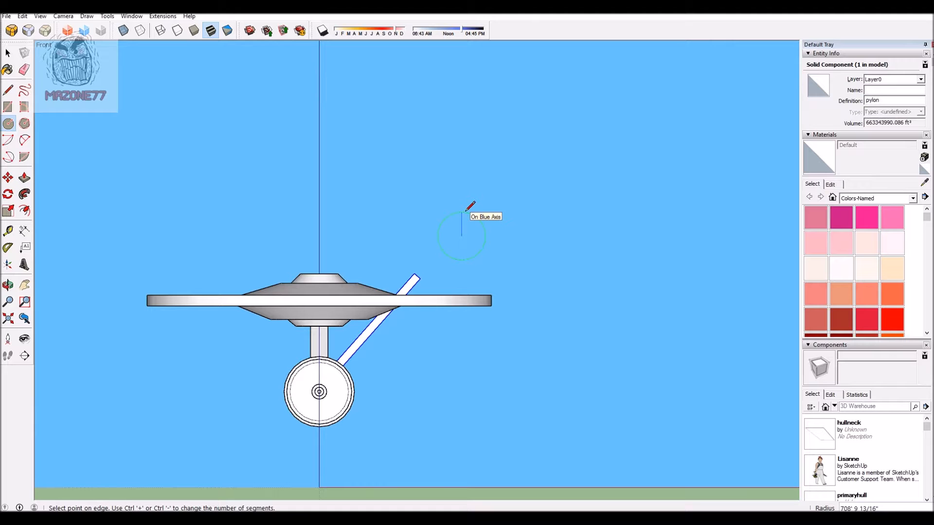
click(465, 212)
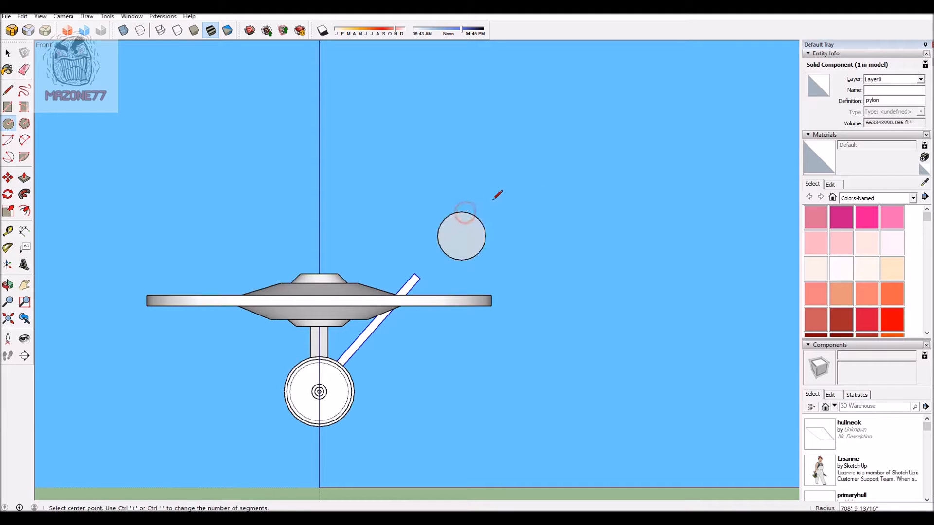
Step: Extrude the circle about 11,585' rearward into a long cylinder and push one end face back in about 699'
scroll(547, 184, down, 3)
middle_drag(522, 210, 291, 239)
scroll(467, 177, up, 2)
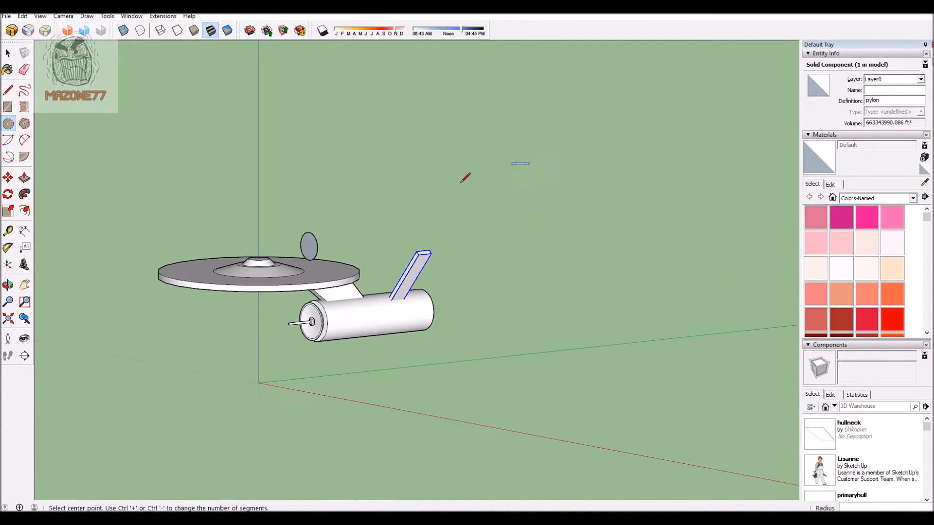
click(25, 177)
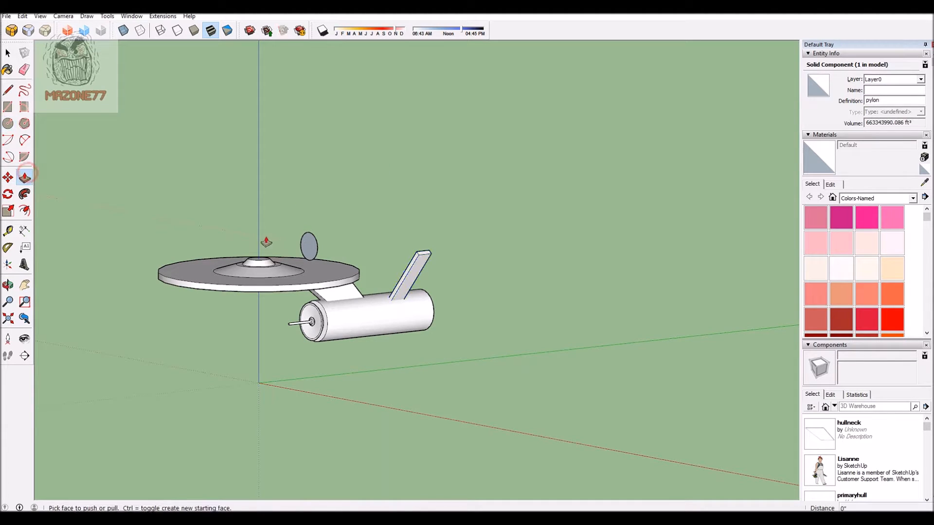
drag(309, 248, 506, 225)
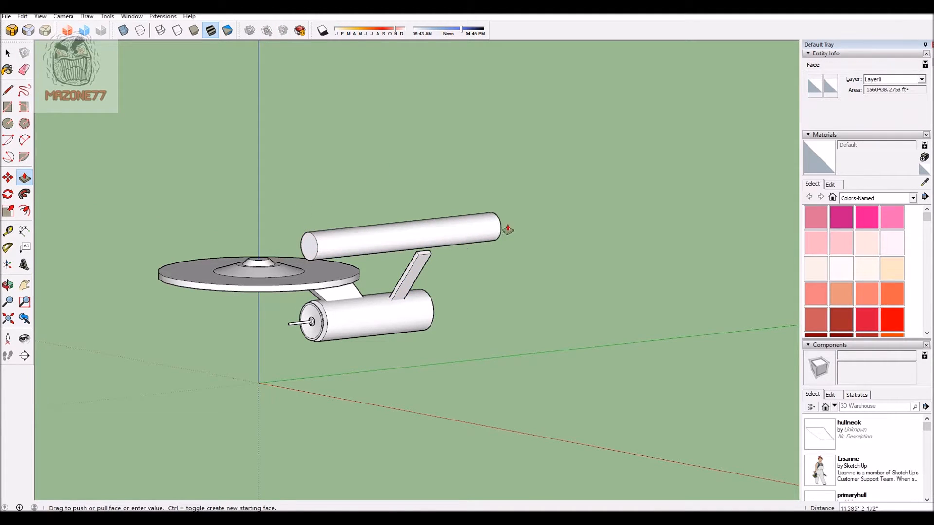
middle_drag(585, 263, 277, 271)
scroll(418, 224, up, 4)
drag(483, 278, 496, 276)
scroll(695, 332, down, 3)
scroll(433, 265, up, 7)
scroll(375, 239, down, 2)
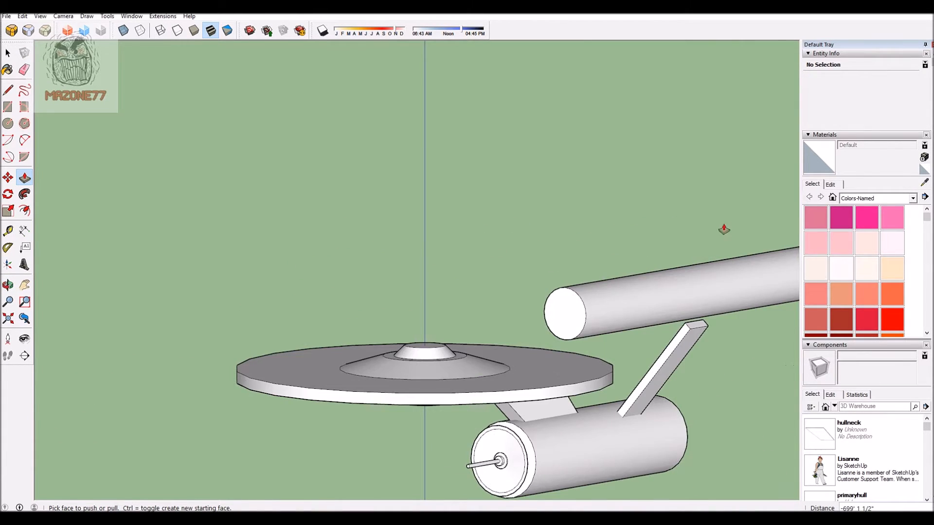
Step: Offset the outline of the long cylinder's front face slightly inward
scroll(568, 223, up, 2)
click(25, 212)
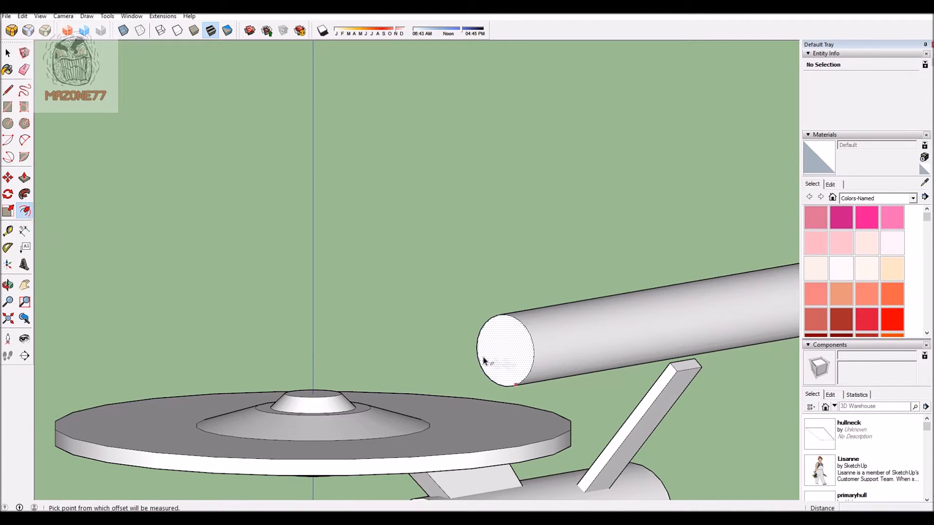
click(478, 362)
click(485, 363)
scroll(288, 246, down, 3)
scroll(509, 209, down, 4)
scroll(474, 174, up, 4)
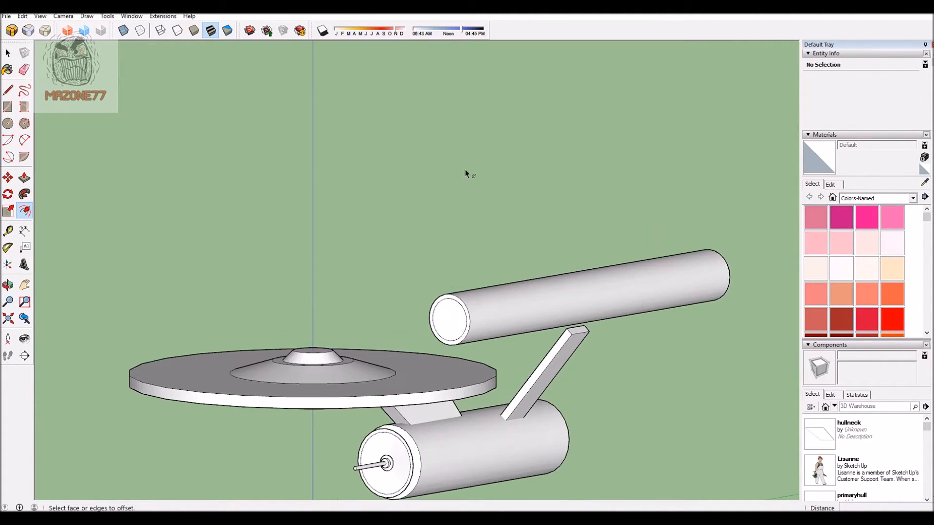
Step: Extrude the inner circle of the cylinder's front face about 410' forward
click(24, 178)
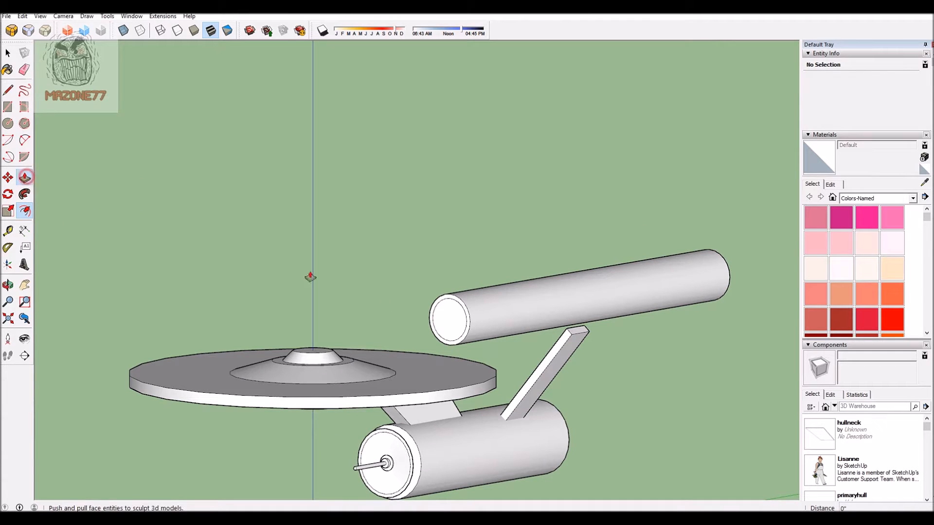
click(443, 317)
click(437, 324)
scroll(286, 292, up, 6)
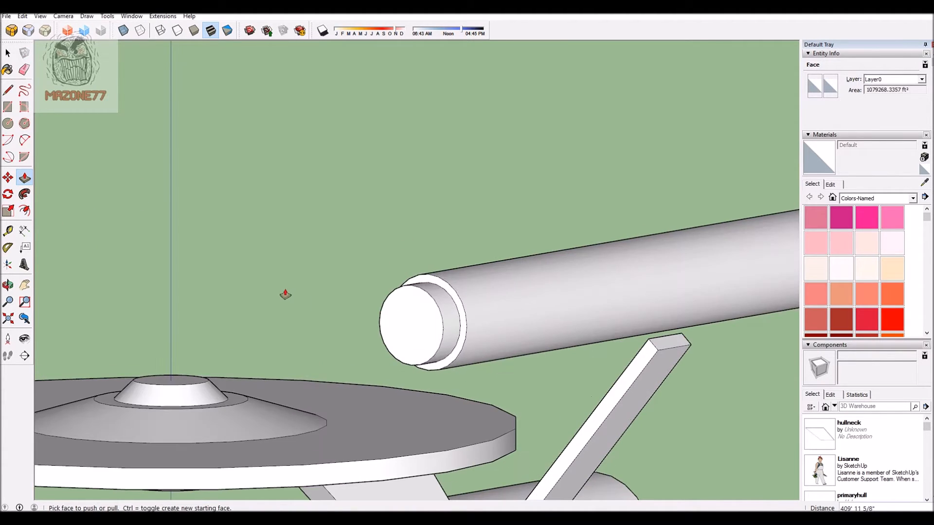
Step: Taper the protruding front cap by moving its front circle's edge about 128' inward
click(8, 178)
scroll(233, 194, down, 3)
click(421, 285)
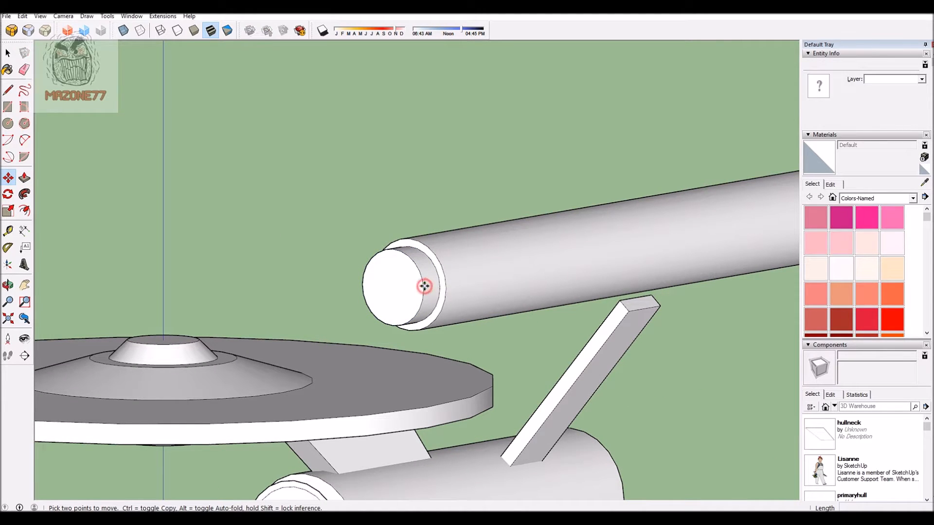
click(417, 290)
scroll(321, 196, down, 5)
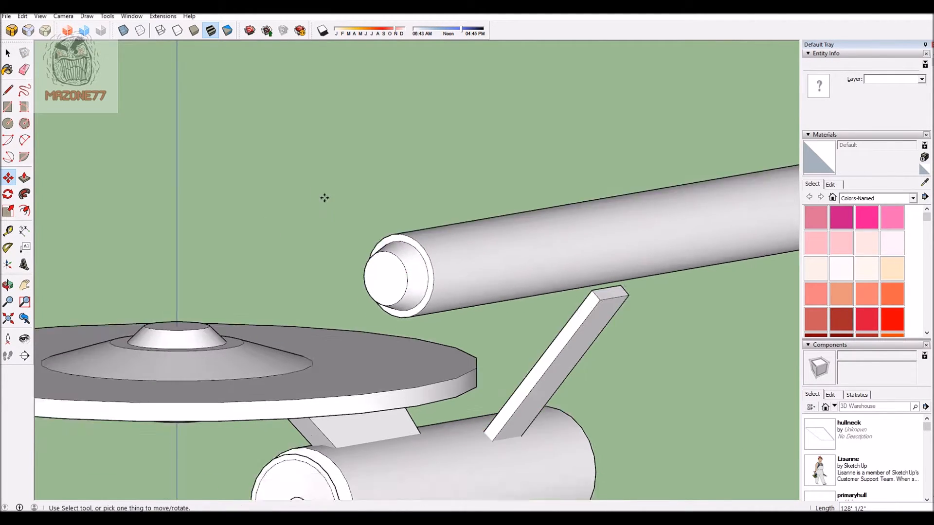
Step: Taper the long cylinder toward the rear by moving its rear circle's edge about 115' inward along the blue axis
middle_drag(658, 310, 198, 217)
scroll(198, 217, down, 3)
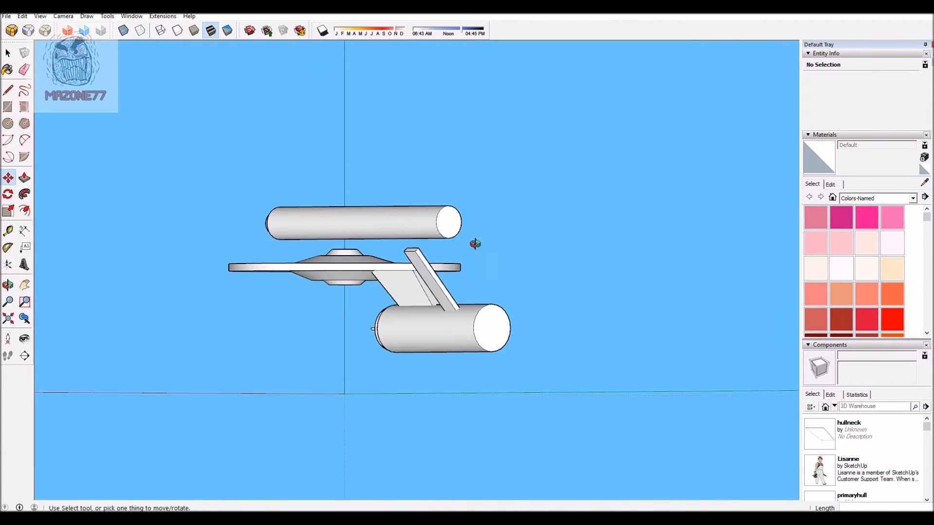
middle_drag(446, 242, 688, 224)
scroll(623, 179, up, 3)
middle_drag(562, 170, 520, 188)
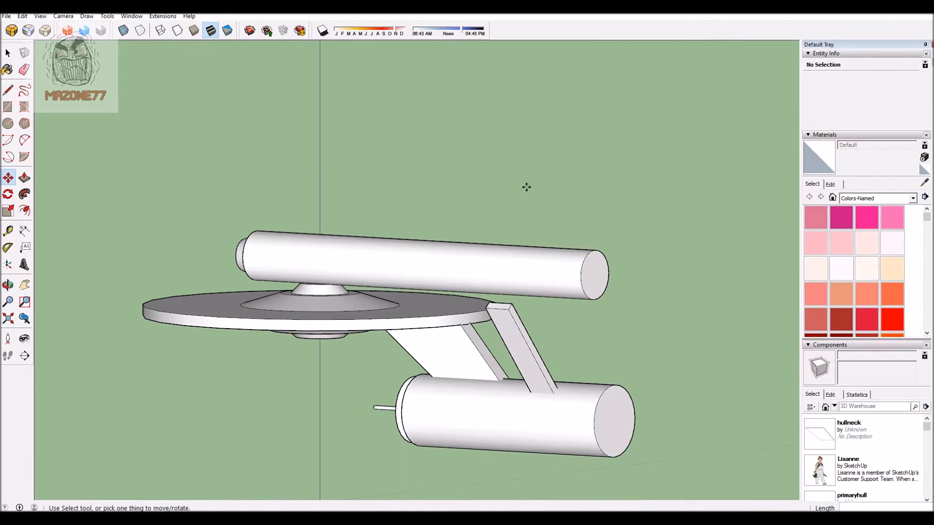
scroll(620, 153, down, 2)
scroll(641, 254, up, 5)
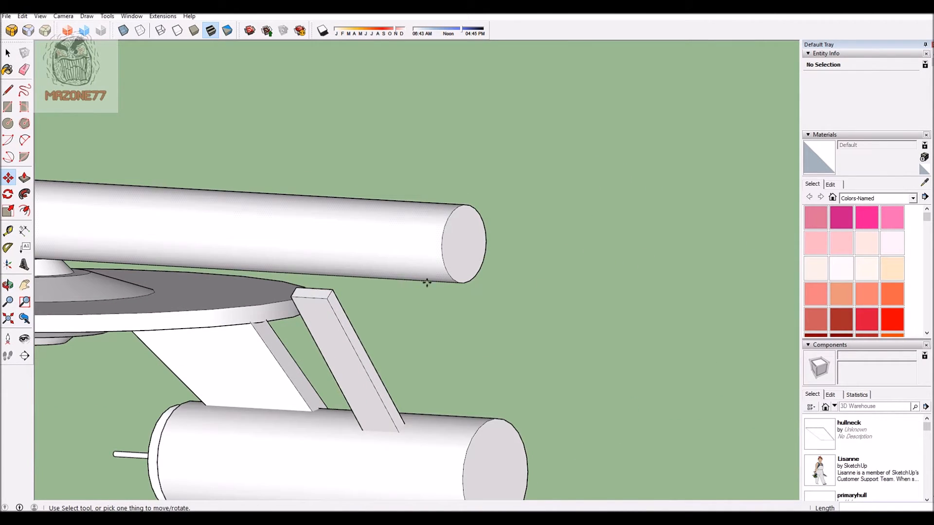
click(463, 284)
click(463, 285)
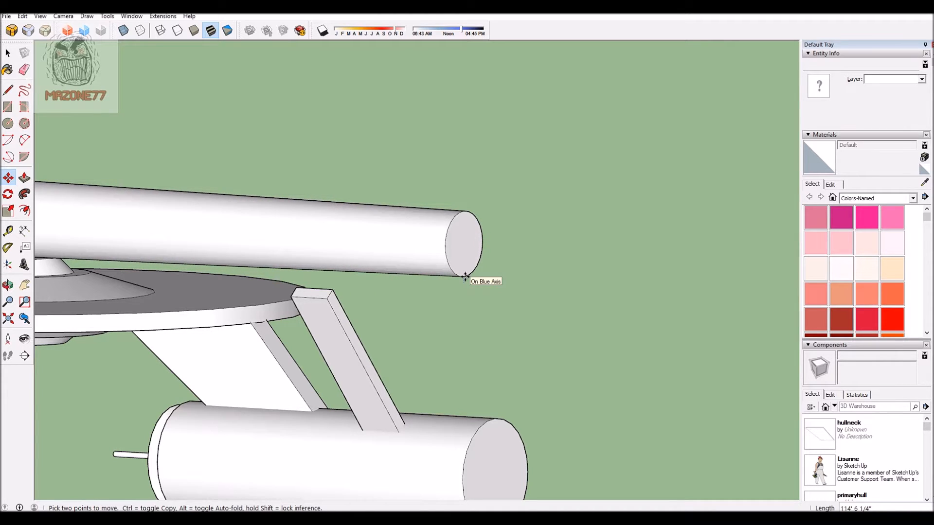
click(465, 277)
scroll(605, 198, down, 3)
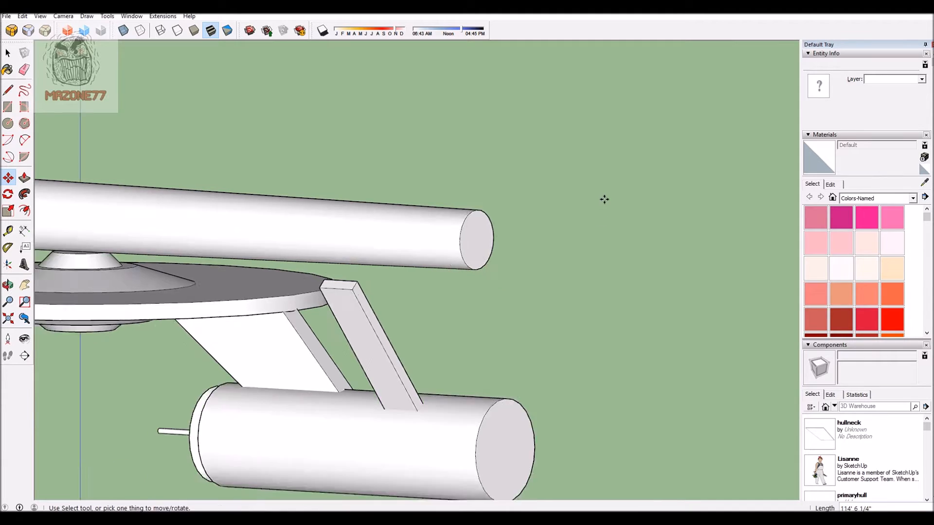
scroll(586, 233, up, 3)
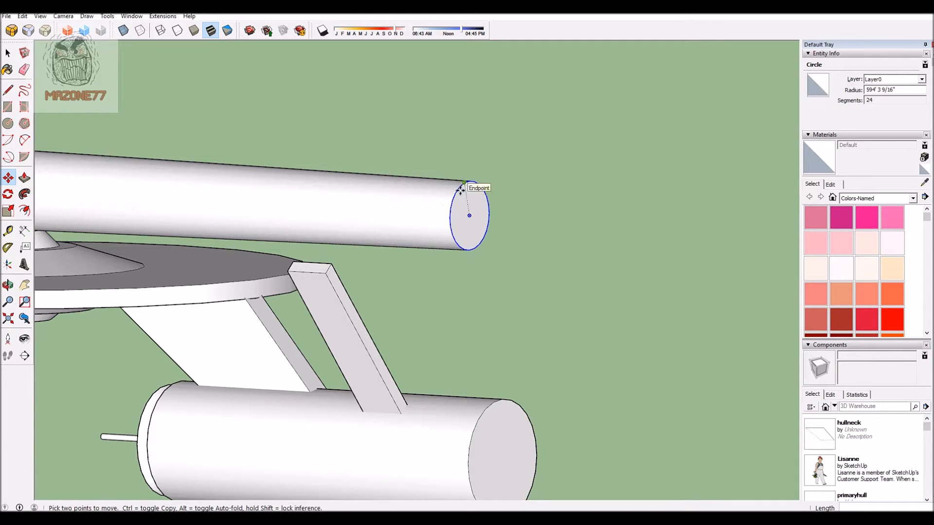
click(468, 249)
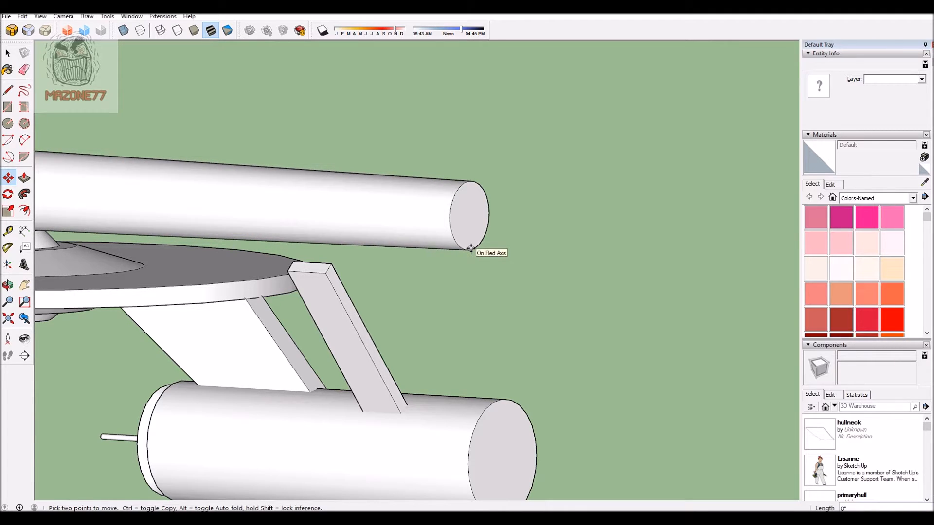
click(471, 249)
Step: Select the whole tapered cylinder with its front cap and make it a component named Nacelle
scroll(610, 177, down, 6)
middle_drag(381, 273, 442, 125)
scroll(428, 117, up, 3)
middle_drag(220, 176, 100, 162)
mouse_move(258, 258)
middle_down()
mouse_move(470, 304)
mouse_move(350, 155)
mouse_move(203, 154)
middle_up()
scroll(202, 154, up, 3)
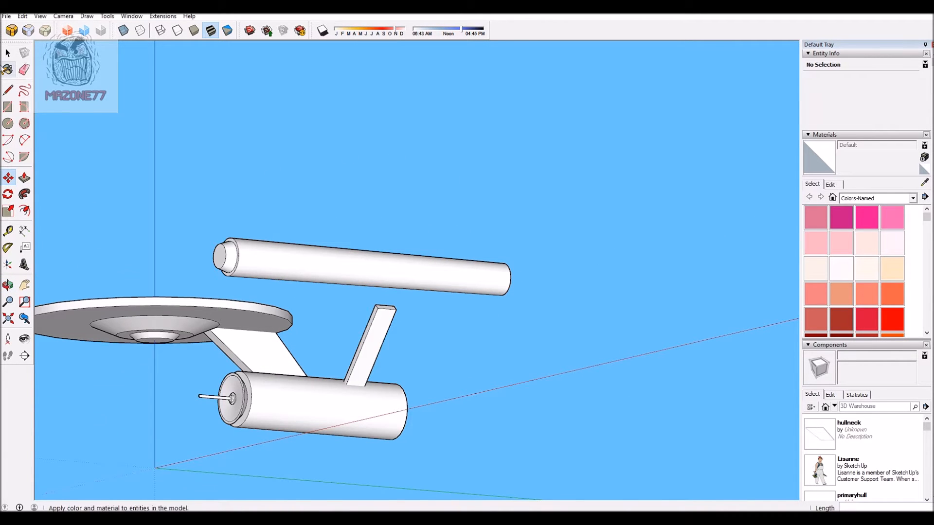
click(8, 52)
click(292, 258)
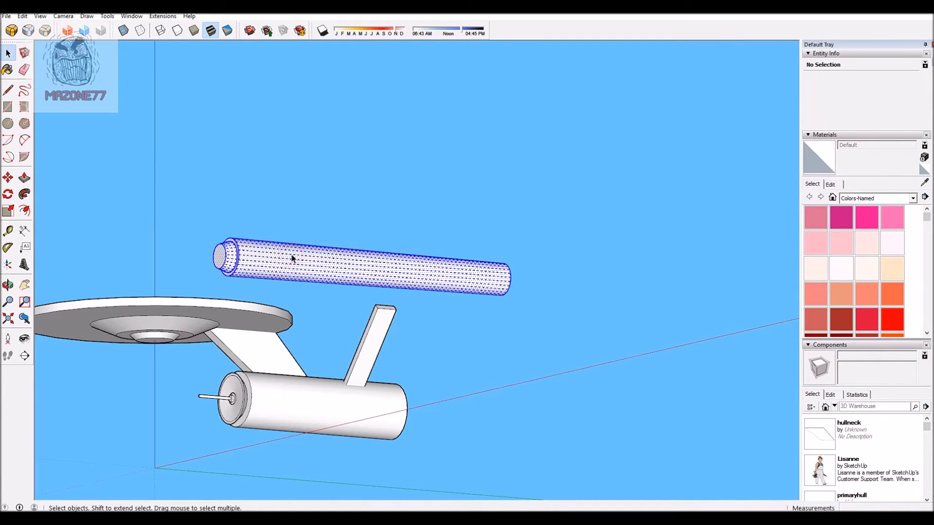
right_click(292, 257)
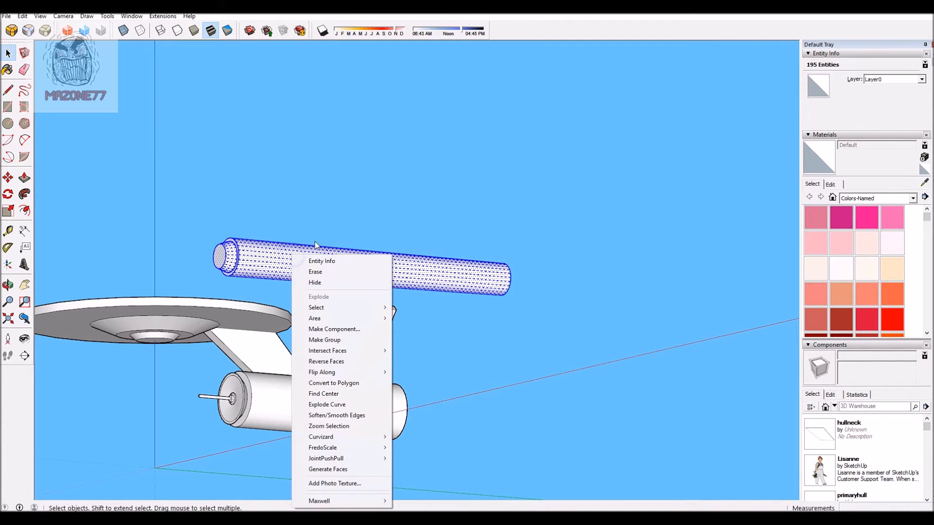
click(348, 330)
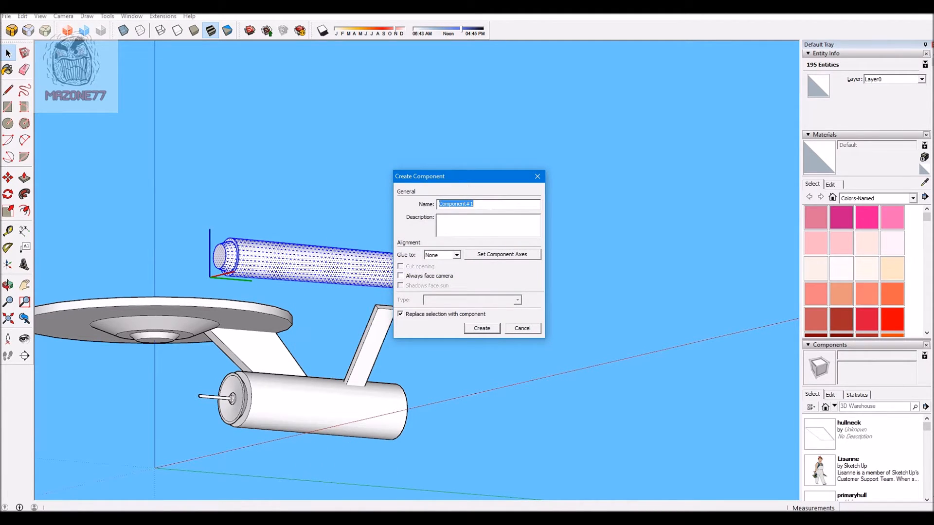
text(Na)
click(481, 328)
Step: In the right view, move the Nacelle about 4,900' rearward and slightly down so it sits level with the pylon's top
middle_drag(364, 244, 343, 175)
middle_drag(3, 340, 1, 337)
scroll(420, 267, down, 3)
middle_drag(267, 299, 773, 413)
scroll(364, 245, up, 3)
middle_drag(362, 245, 558, 247)
middle_drag(637, 221, 600, 191)
scroll(348, 216, up, 3)
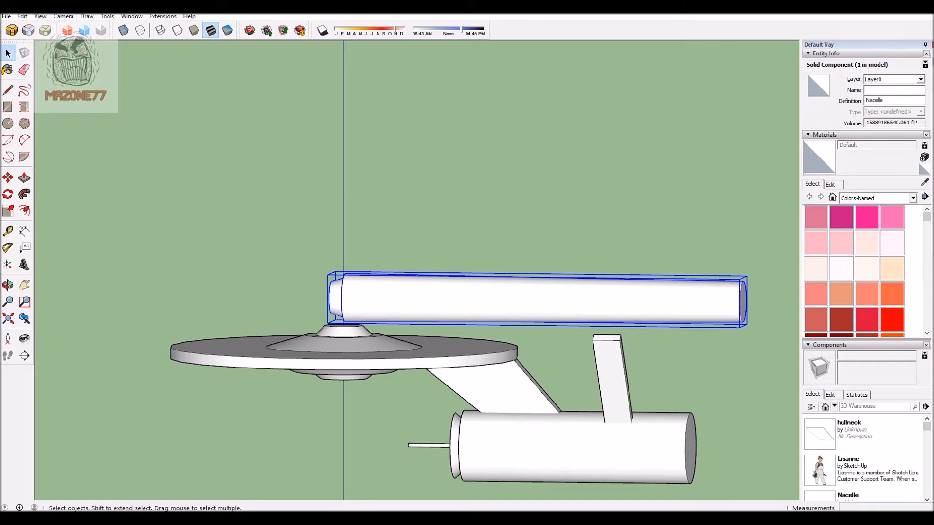
click(64, 16)
mouse_move(103, 54)
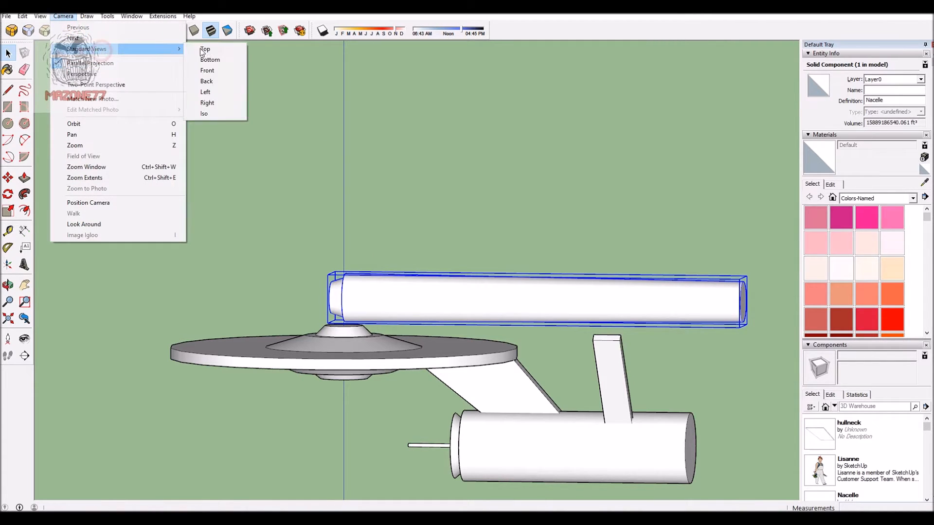
click(227, 103)
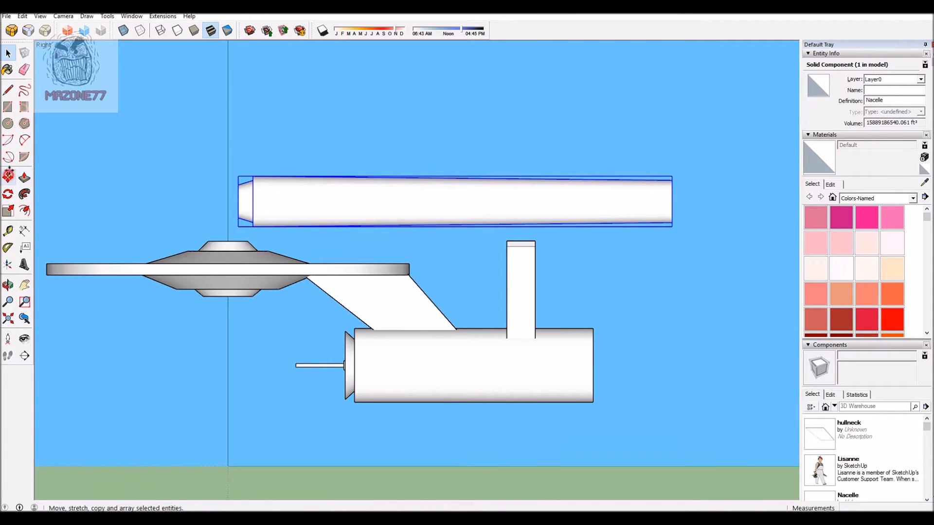
click(8, 177)
click(280, 106)
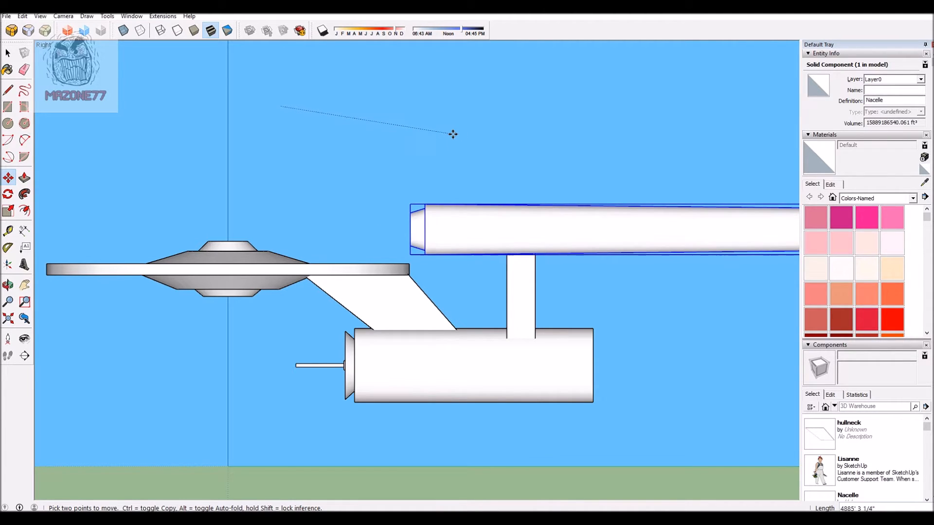
middle_drag(449, 135, 478, 268)
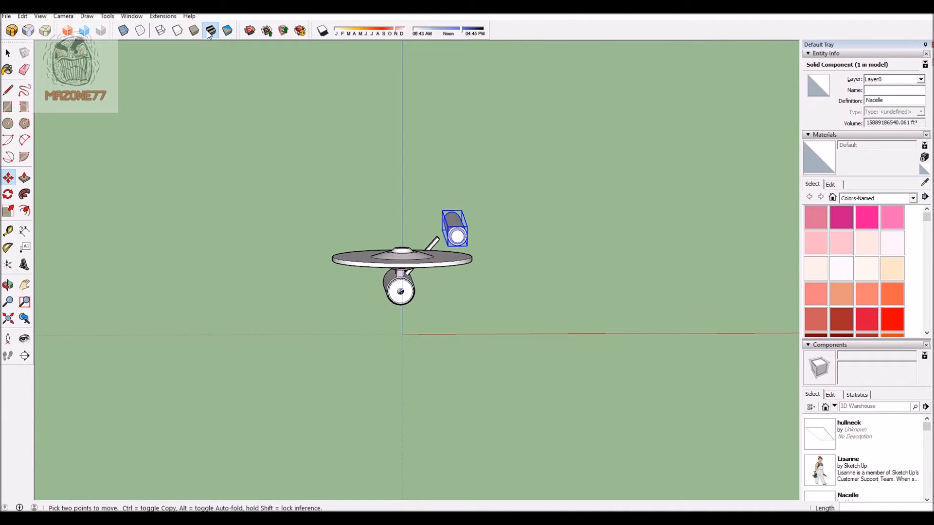
Step: In the front view, move the Nacelle about 997' inward along the red axis to the pylon's upper end
scroll(433, 157, up, 2)
middle_drag(571, 254, 573, 230)
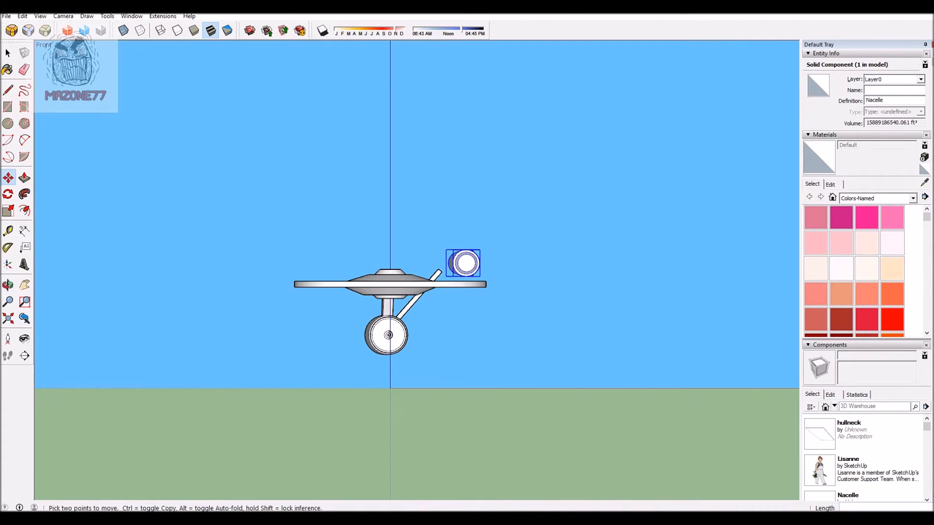
click(40, 16)
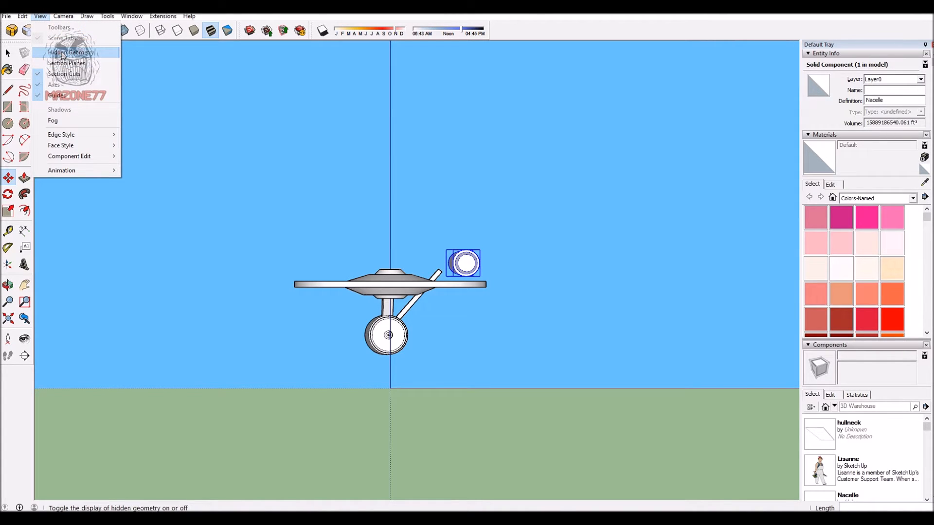
mouse_move(72, 16)
mouse_move(87, 49)
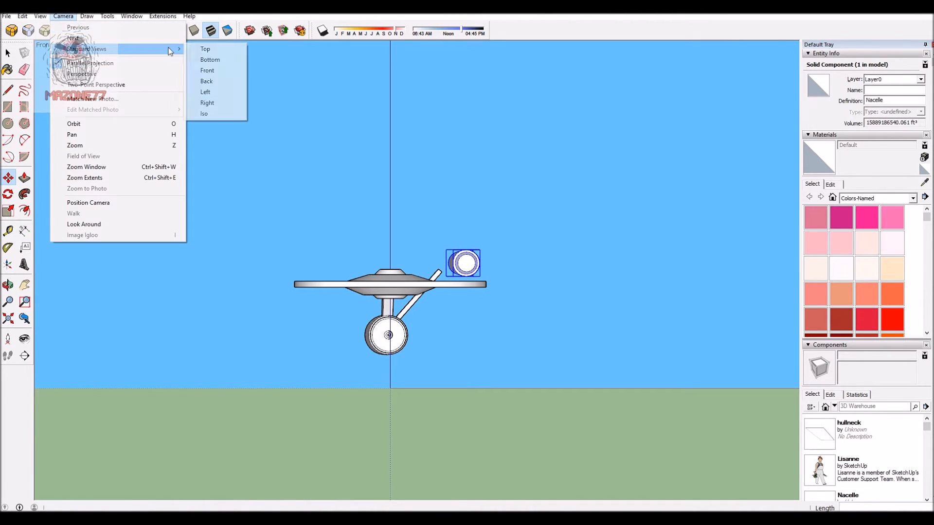
click(208, 70)
scroll(509, 177, up, 3)
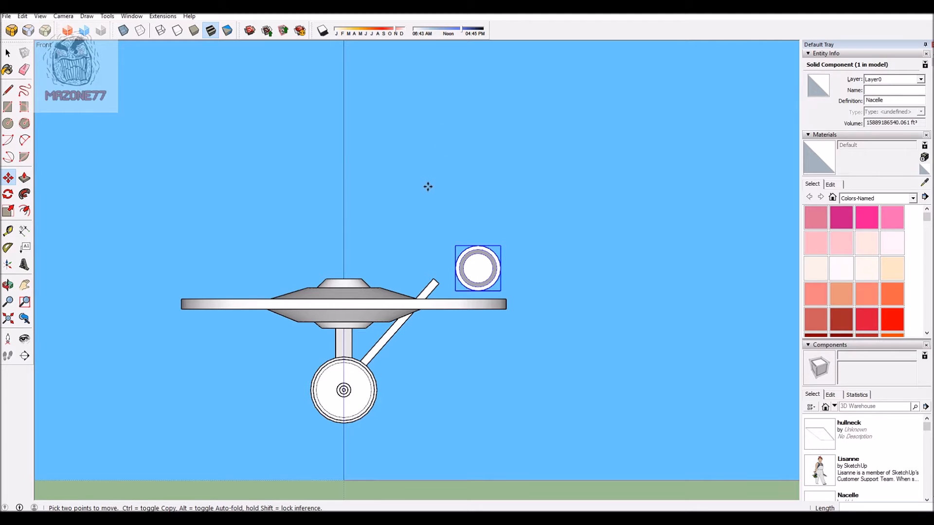
click(513, 195)
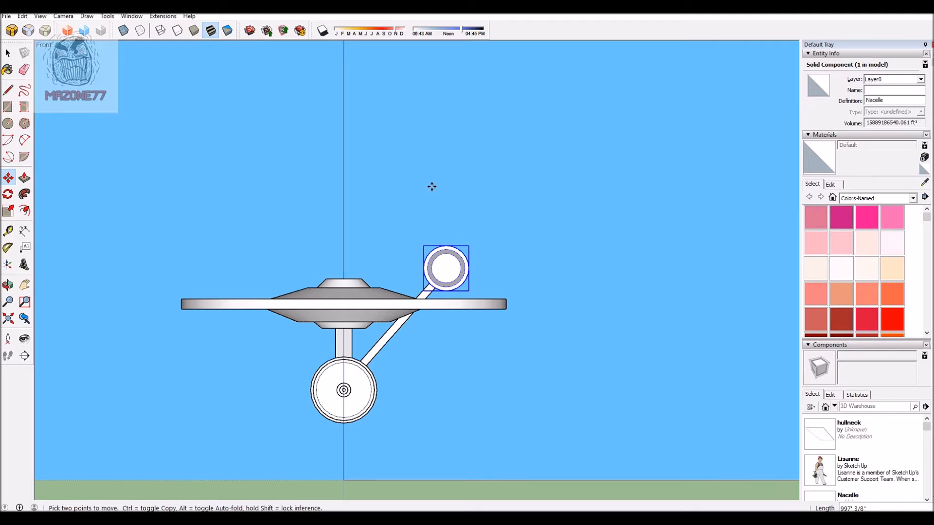
Step: Lower the Nacelle about 230' and shift it about 153' farther inward so it is seated on the pylon
click(480, 161)
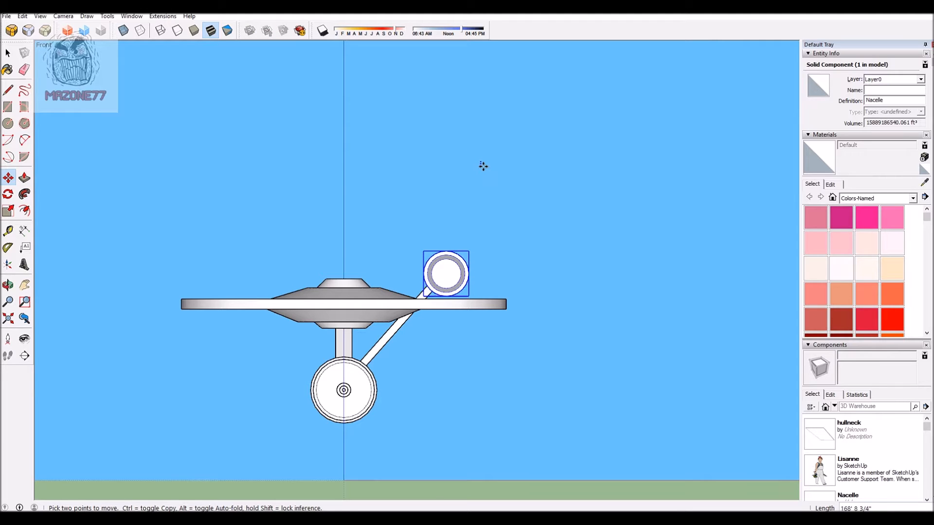
click(481, 167)
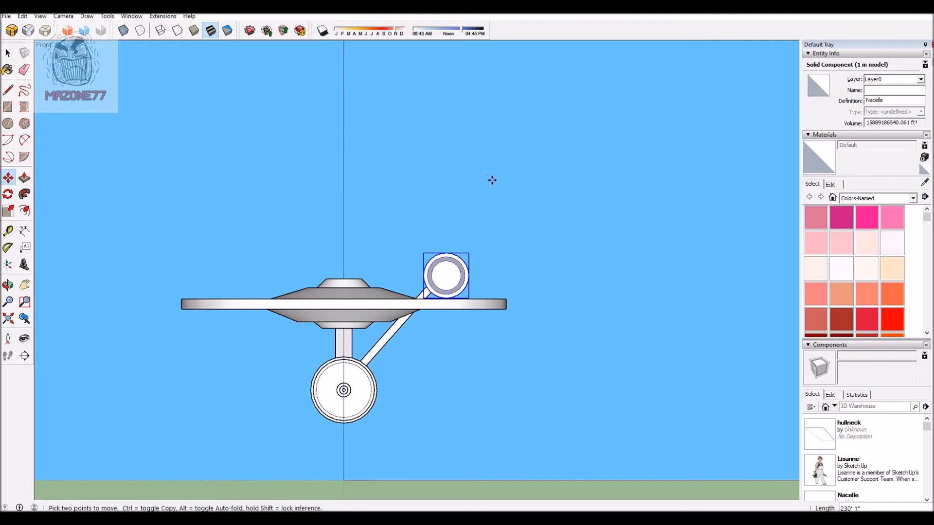
click(529, 242)
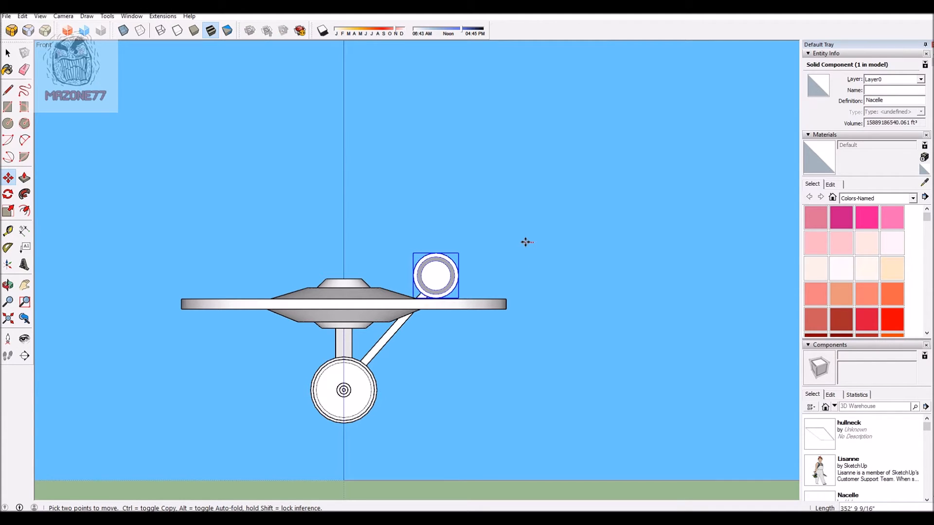
click(528, 241)
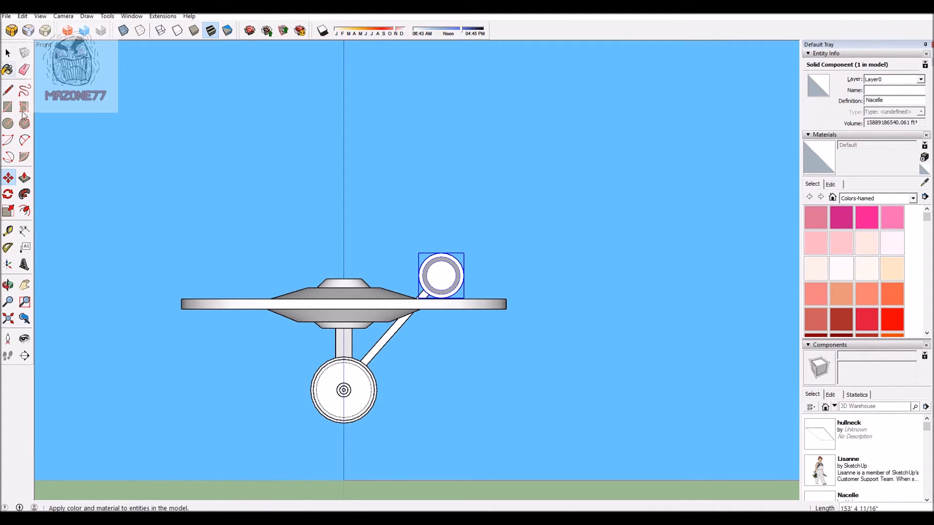
Step: Select the Nacelle together with the pylon beneath it
click(7, 53)
middle_drag(348, 97, 647, 378)
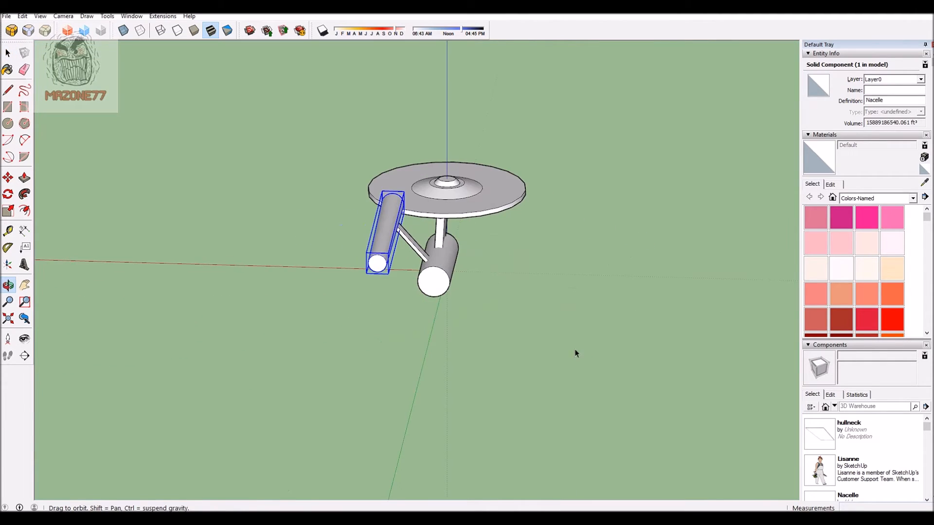
middle_drag(350, 157, 288, 308)
scroll(275, 254, up, 4)
middle_drag(275, 254, 209, 135)
scroll(209, 135, down, 3)
scroll(321, 214, up, 6)
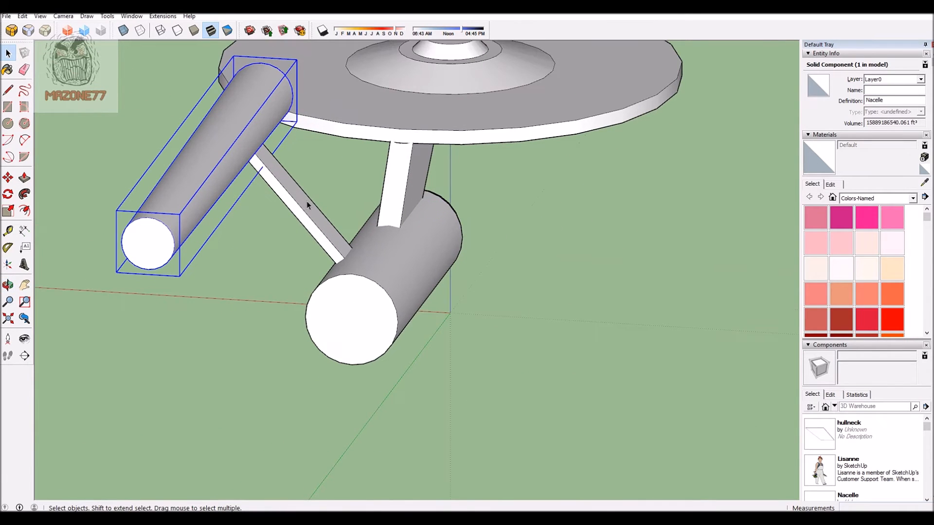
shift+click(302, 207)
scroll(365, 165, down, 4)
scroll(292, 204, up, 4)
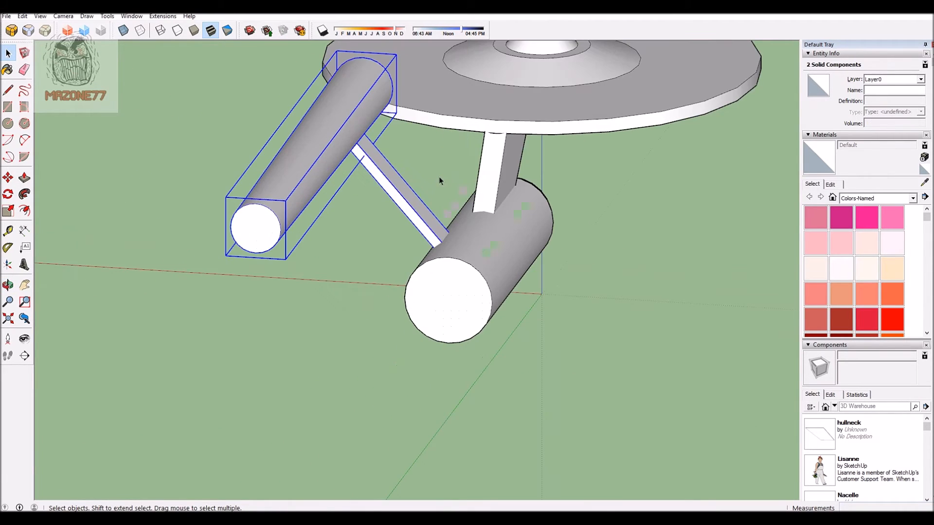
scroll(352, 164, down, 2)
scroll(266, 212, up, 2)
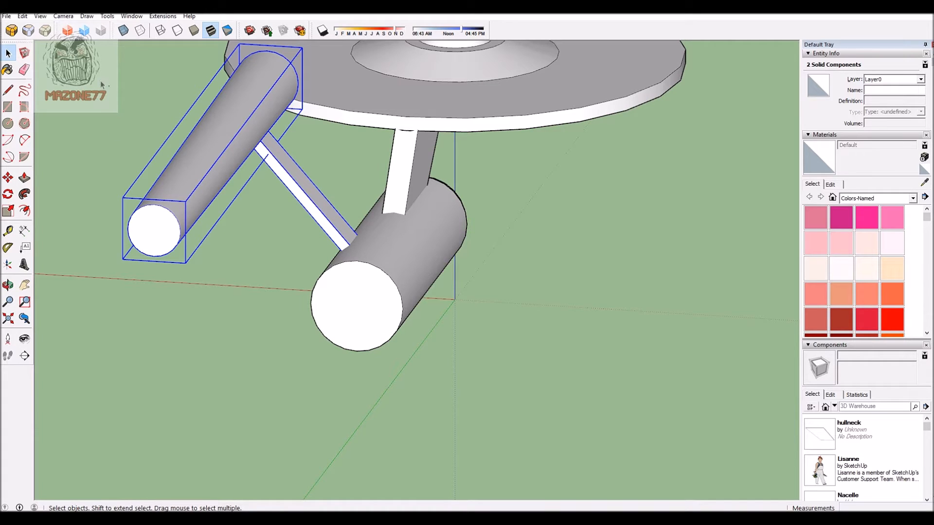
Step: Copy the selected Nacelle and pylon about 8029' along the red axis to the other side of the hull
click(280, 239)
scroll(418, 190, down, 3)
scroll(278, 188, up, 3)
click(325, 141)
scroll(386, 194, down, 2)
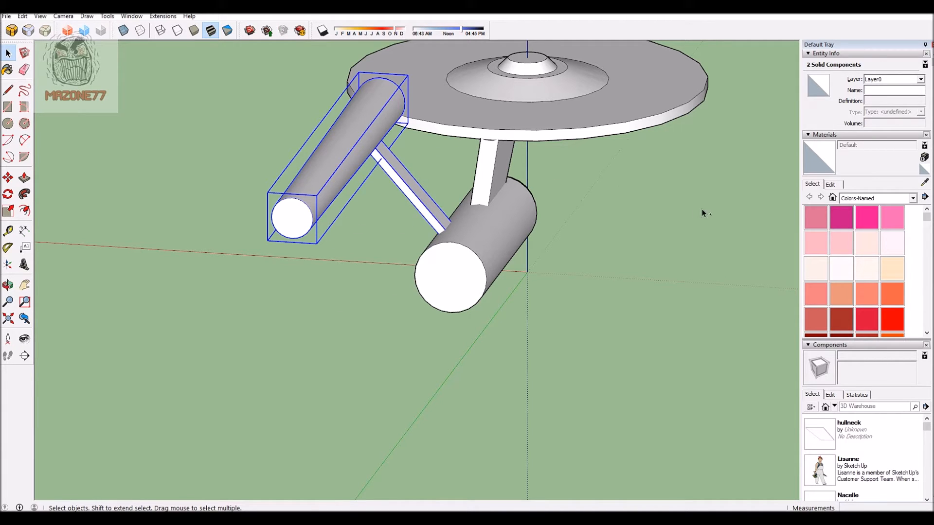
scroll(310, 225, down, 2)
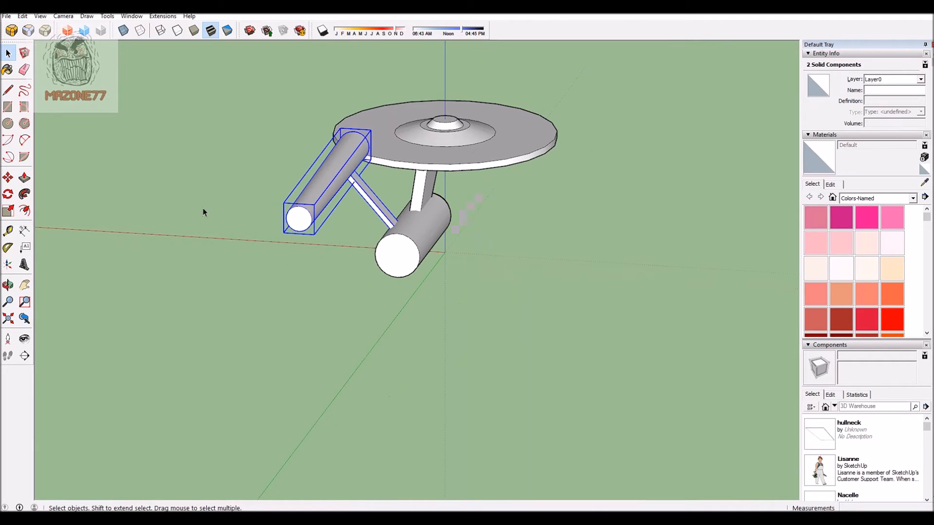
middle_drag(181, 198, 480, 243)
scroll(481, 243, down, 3)
scroll(519, 273, up, 3)
click(7, 179)
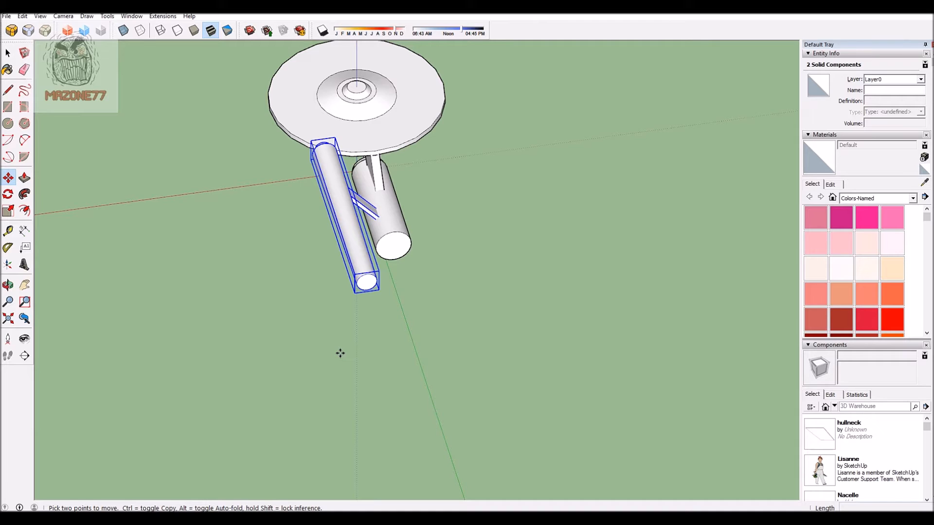
click(341, 354)
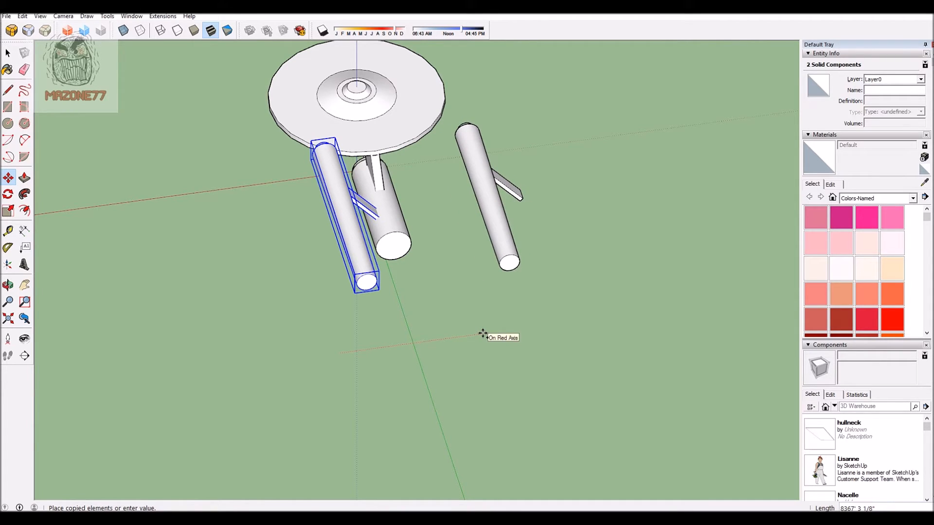
key(shift)
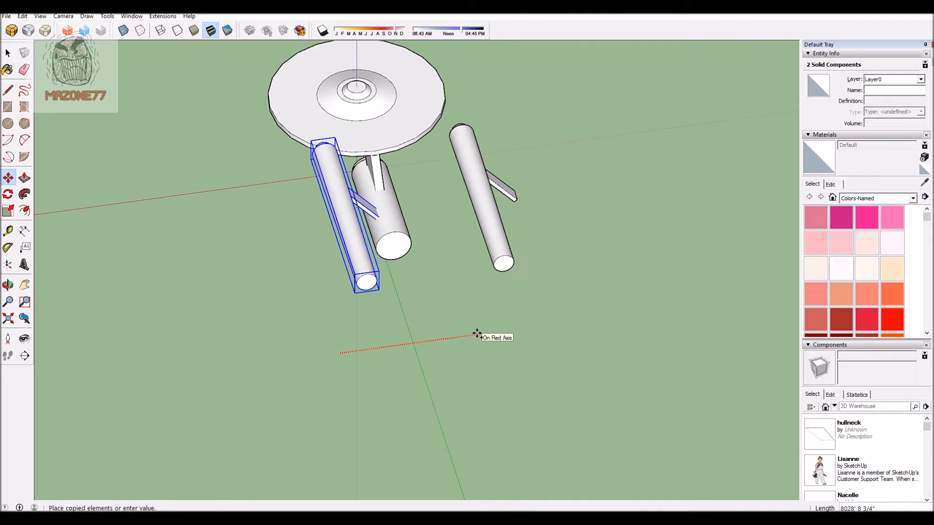
click(476, 282)
Step: Flip the copied Nacelle and pylon along the red direction
right_click(476, 162)
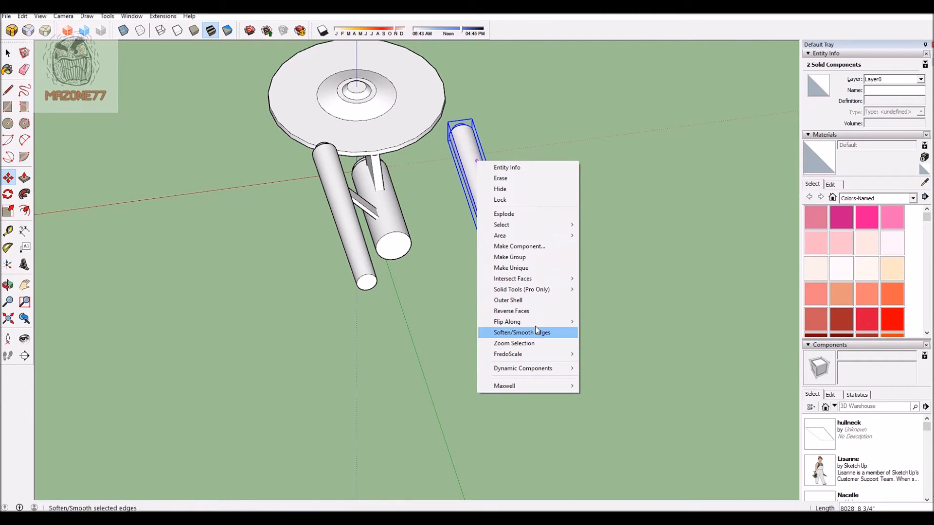
mouse_move(535, 325)
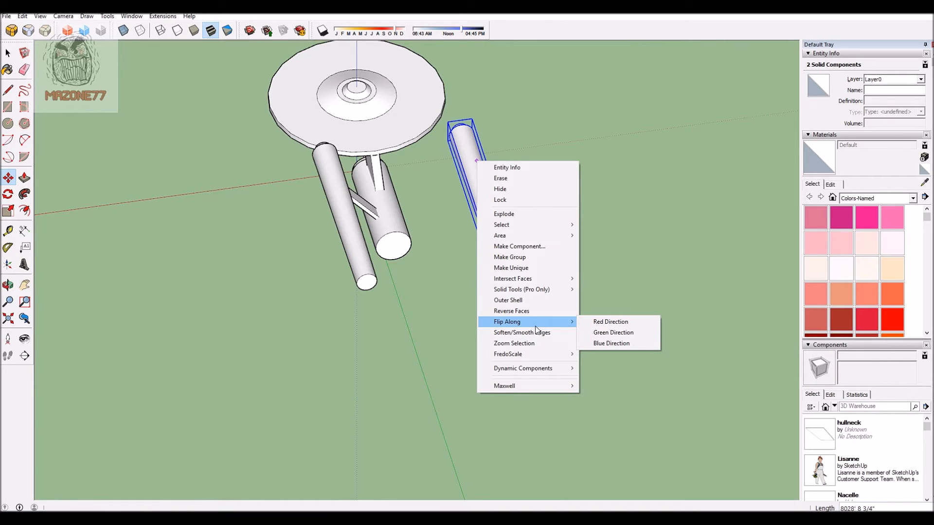
click(608, 321)
Step: Move the flipped Nacelle and pylon about 4038' along the red axis toward the primary hull
scroll(517, 298, down, 2)
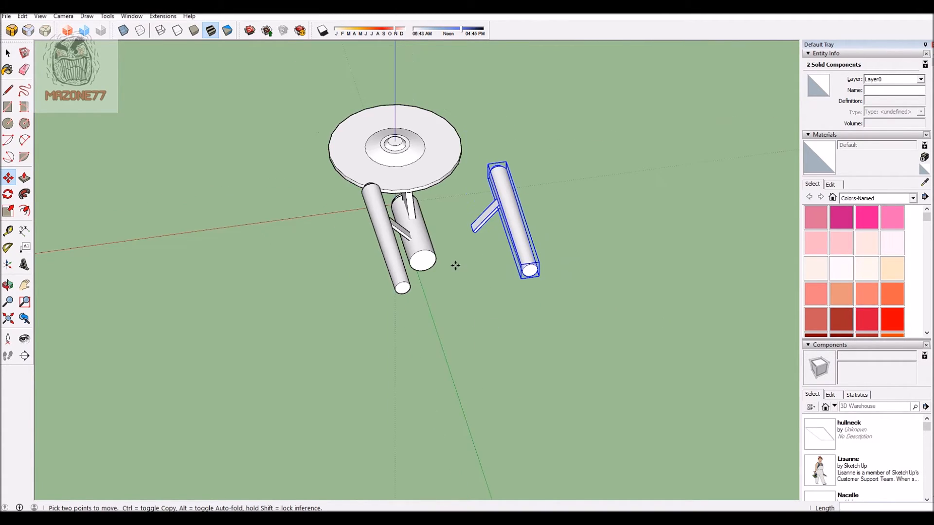
scroll(455, 265, up, 2)
click(605, 358)
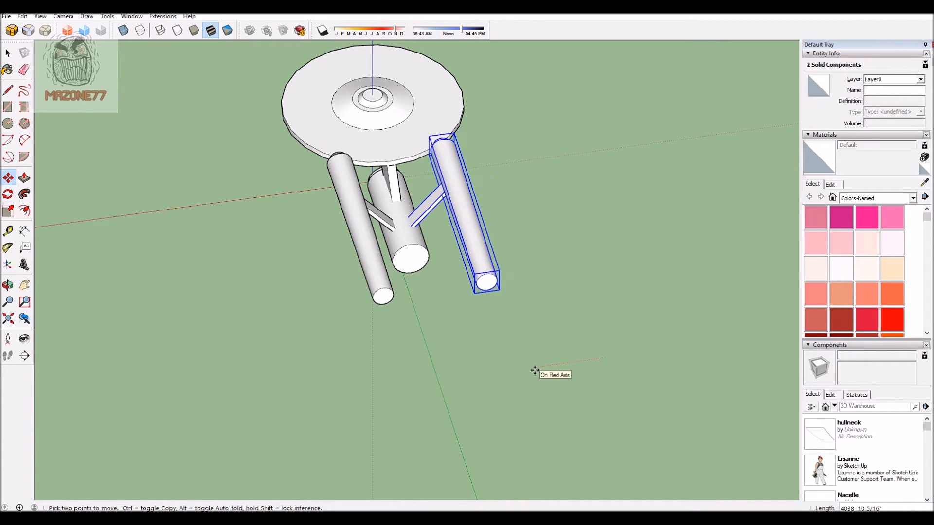
Step: Delete the copied Nacelle and pylon
middle_drag(510, 423, 310, 319)
scroll(477, 235, down, 2)
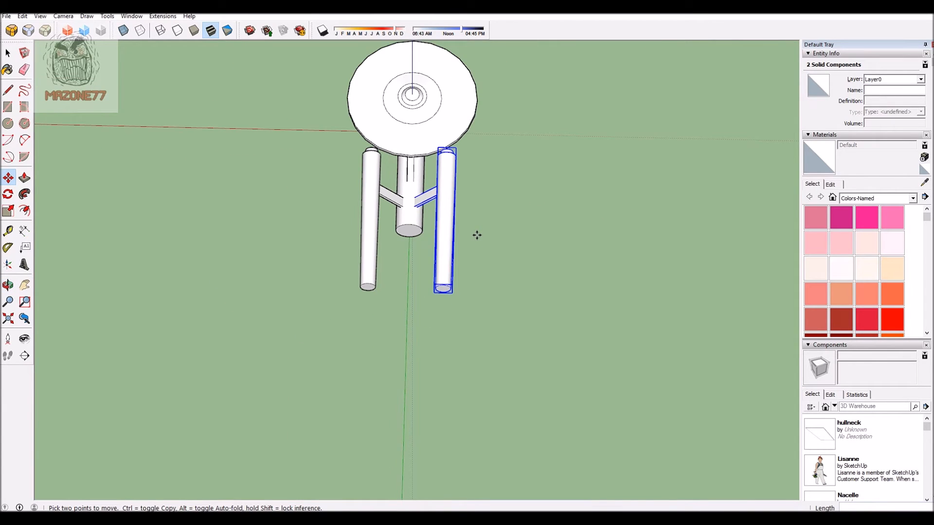
key(Delete)
Step: Draw a line about 11588' long rearward along the green axis from the center of the primary hull's rear face
scroll(437, 248, down, 2)
scroll(360, 265, up, 5)
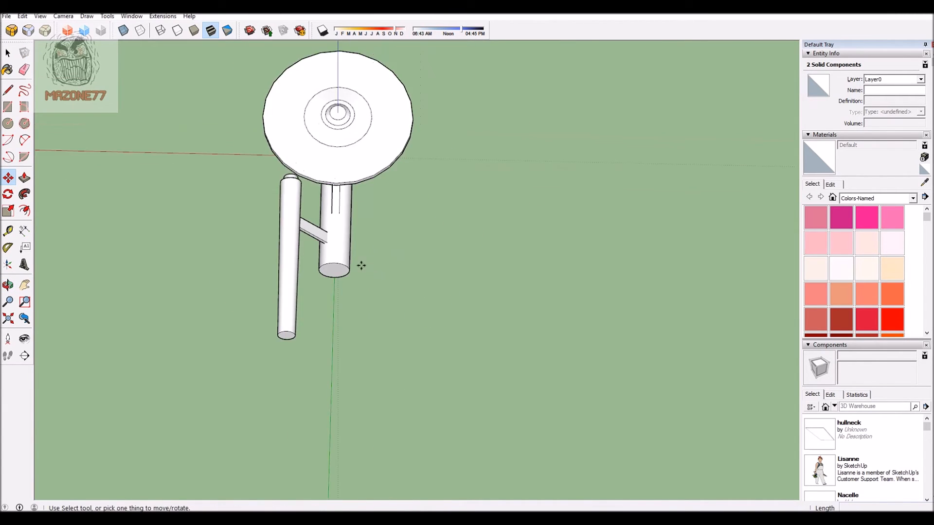
click(9, 88)
scroll(363, 288, up, 2)
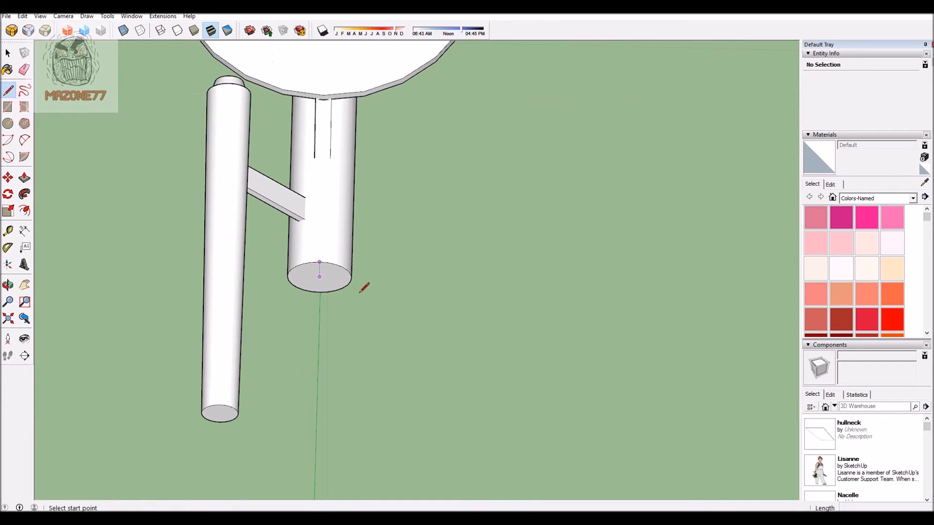
click(320, 276)
scroll(320, 276, down, 2)
scroll(319, 276, down, 2)
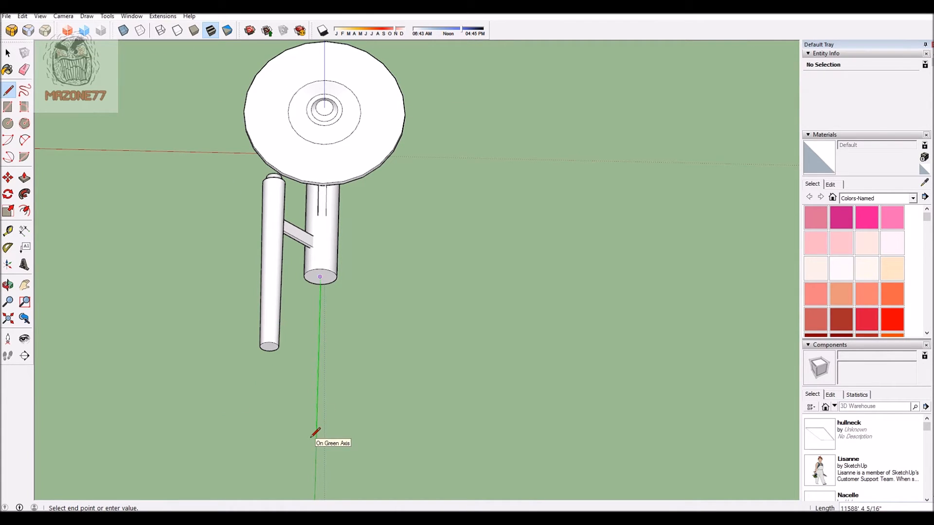
click(315, 437)
click(36, 102)
Step: Select the Nacelle, its pylon and the line extending behind the primary hull
click(7, 52)
mouse_move(337, 370)
middle_down()
mouse_move(484, 369)
mouse_move(87, 257)
mouse_move(207, 366)
mouse_move(355, 372)
middle_up()
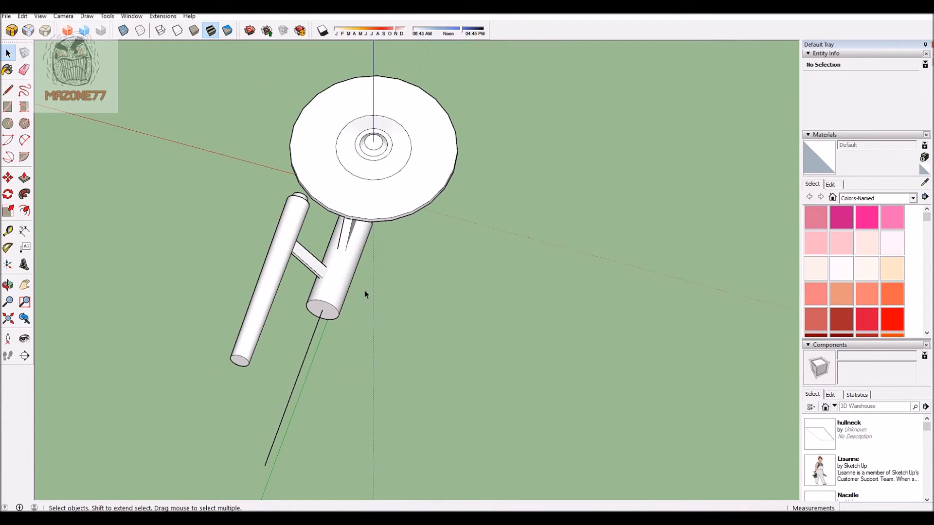
scroll(158, 261, down, 3)
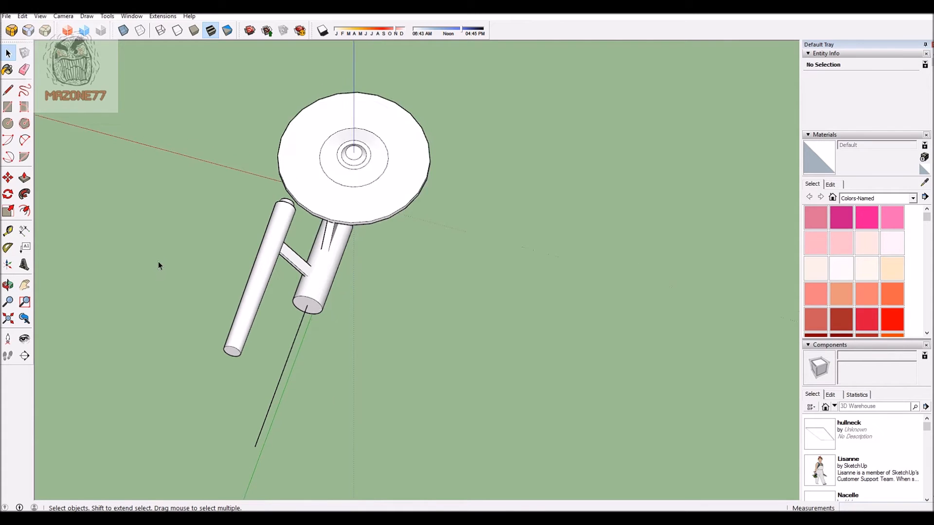
scroll(244, 264, up, 5)
click(235, 253)
middle_drag(175, 254, 291, 452)
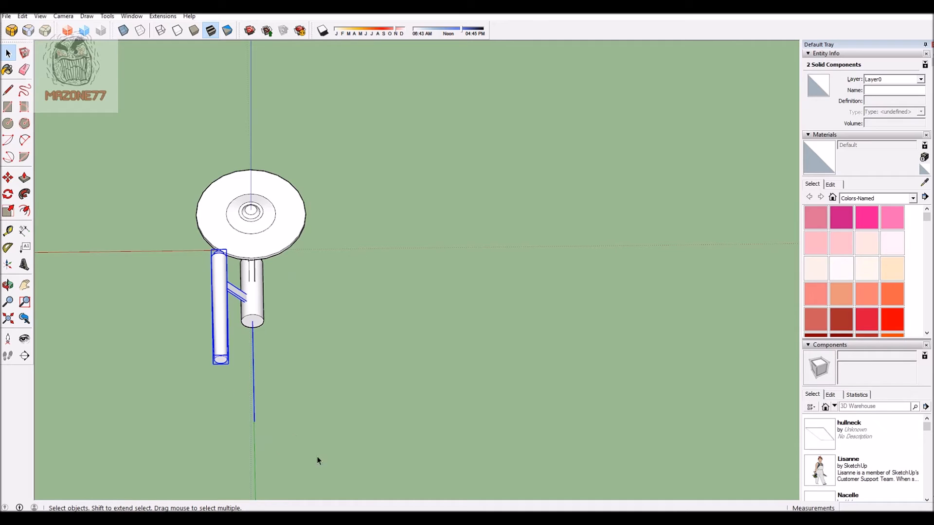
scroll(227, 372, up, 4)
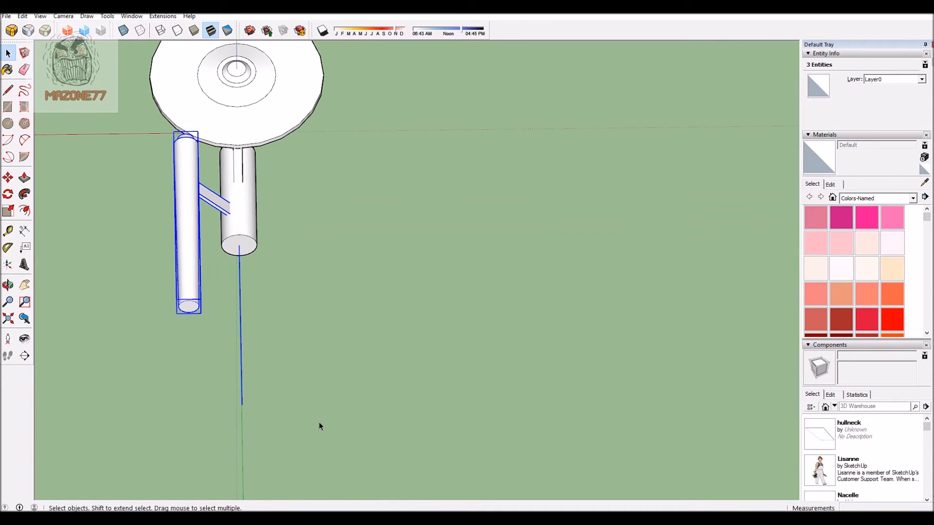
Step: Copy the Nacelle, its pylon and the center line about 11163' along the red axis to the hull's other side
click(8, 177)
scroll(294, 423, down, 3)
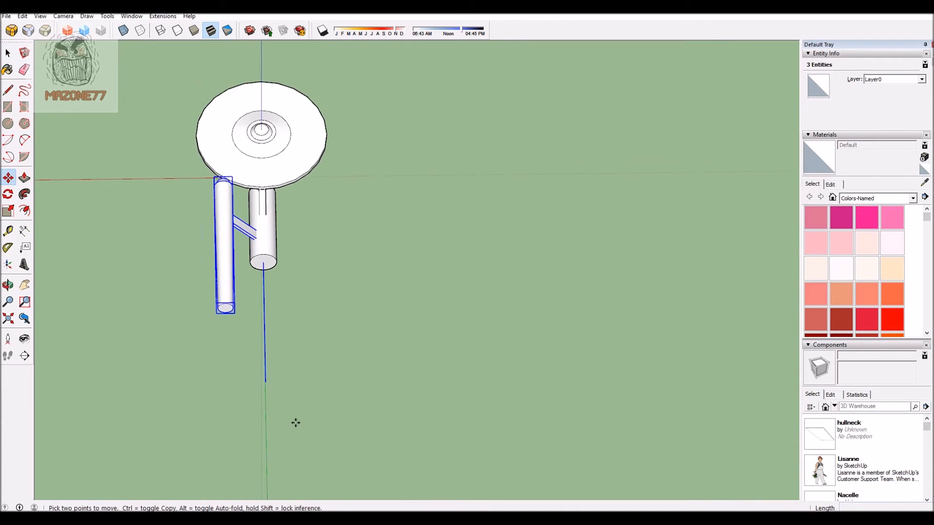
scroll(256, 375, up, 3)
key(ctrl)
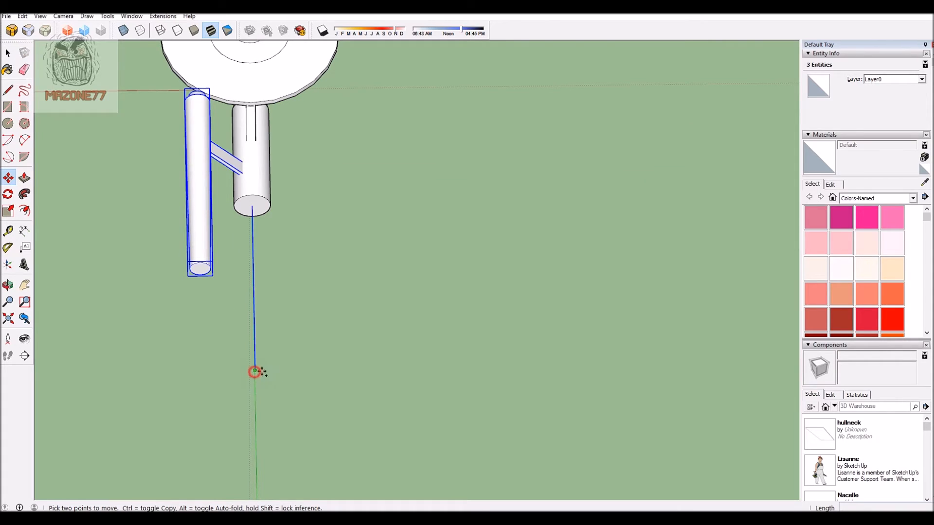
click(254, 372)
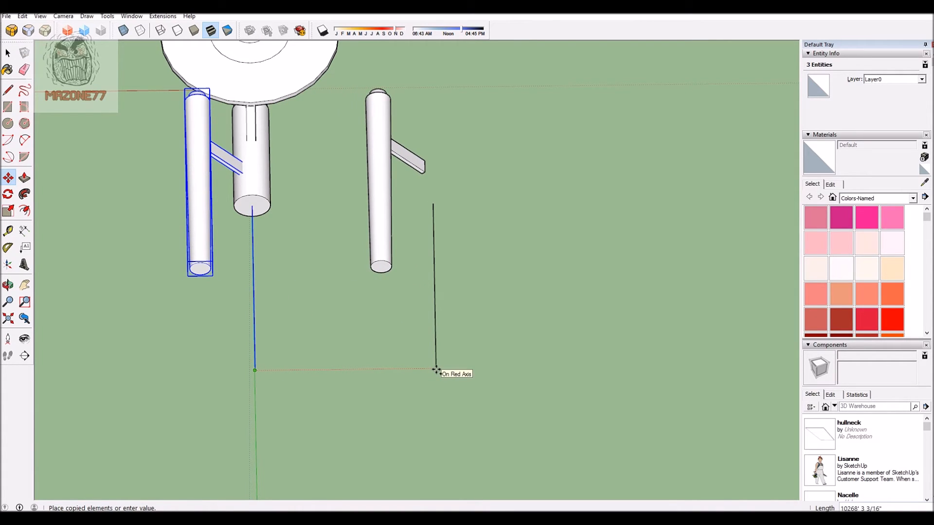
click(392, 309)
Step: Flip the copied Nacelle, pylon and line along the red direction
right_click(396, 136)
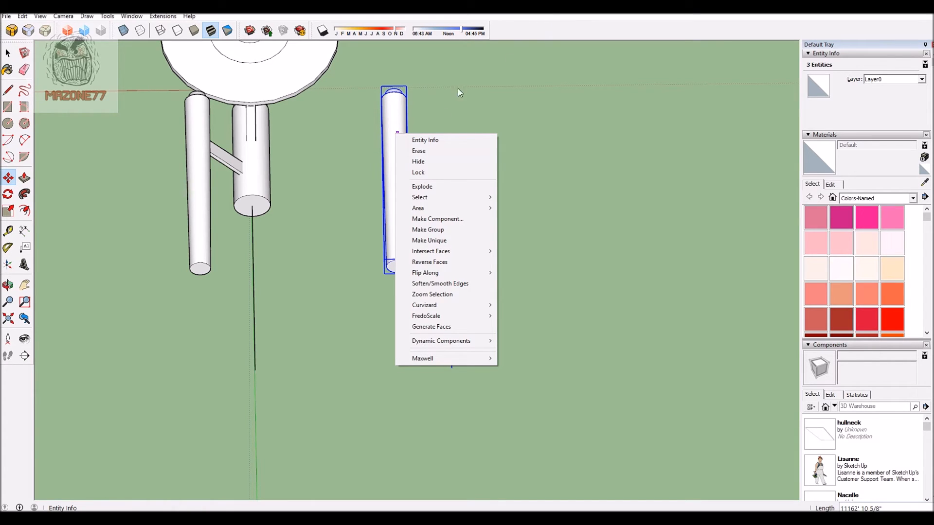
click(417, 138)
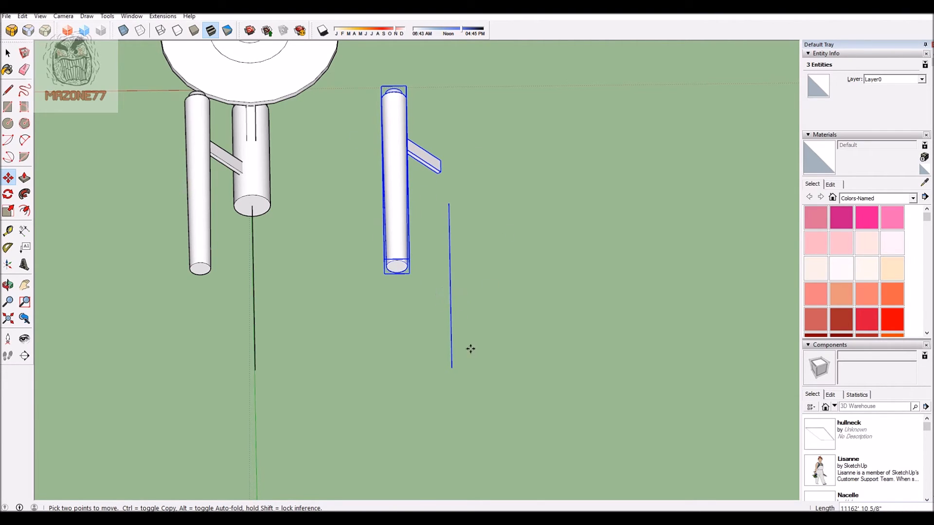
right_click(398, 152)
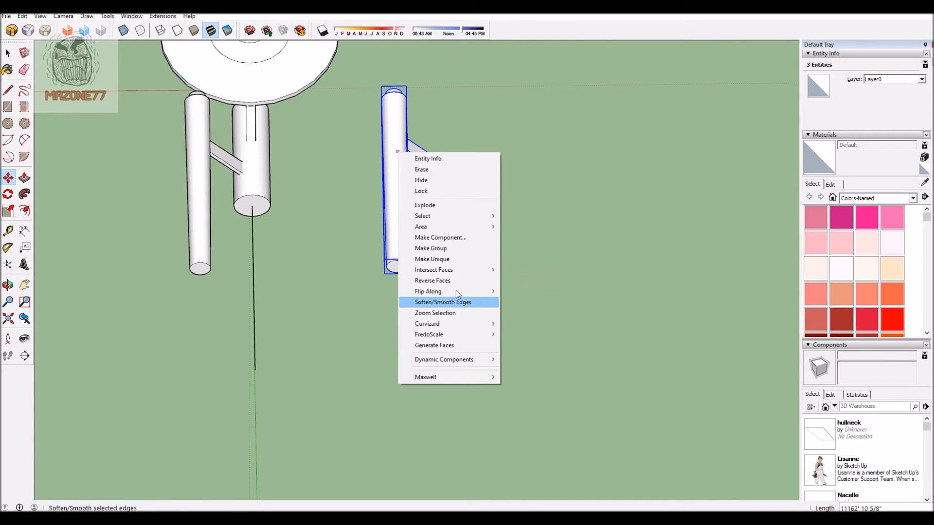
mouse_move(459, 296)
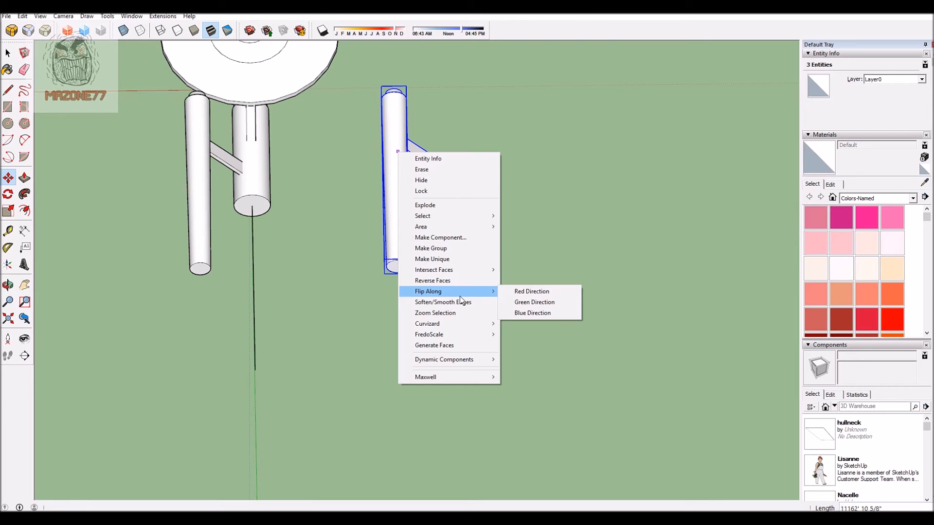
click(529, 292)
Step: Move the flipped copy about 7403' along the red axis so its line's rear endpoint meets the original center line's
scroll(296, 315, down, 2)
scroll(397, 329, up, 3)
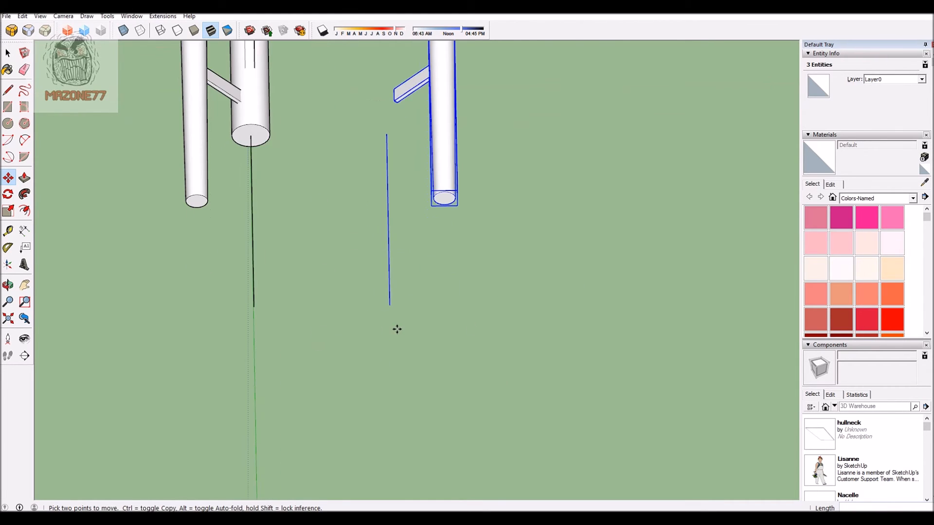
scroll(356, 320, down, 1)
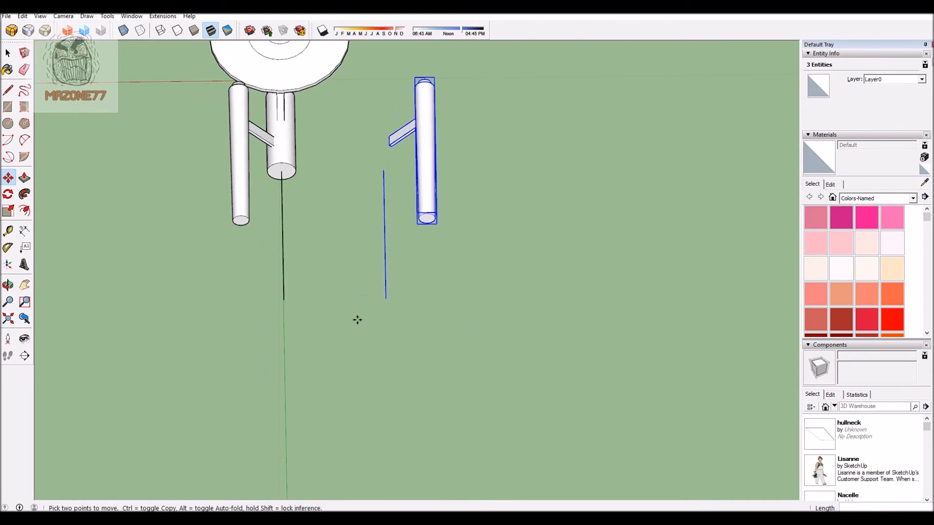
click(384, 301)
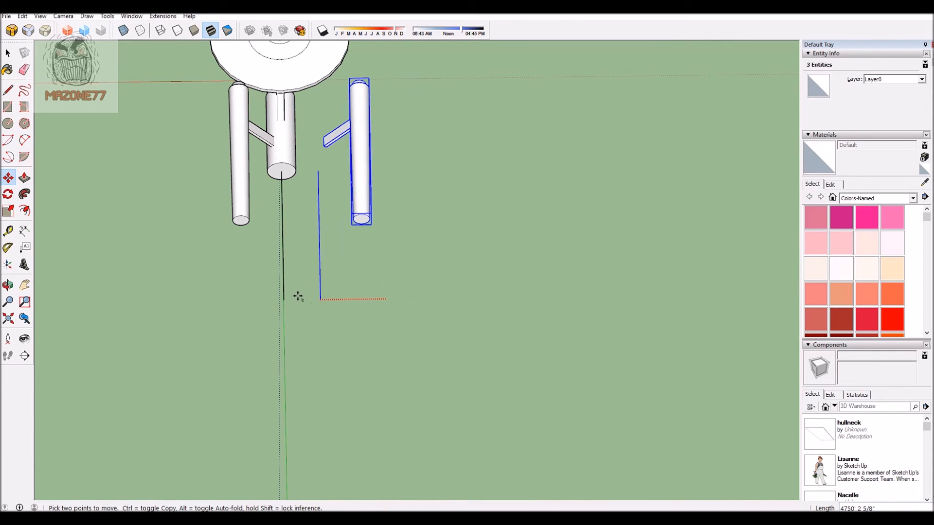
click(283, 295)
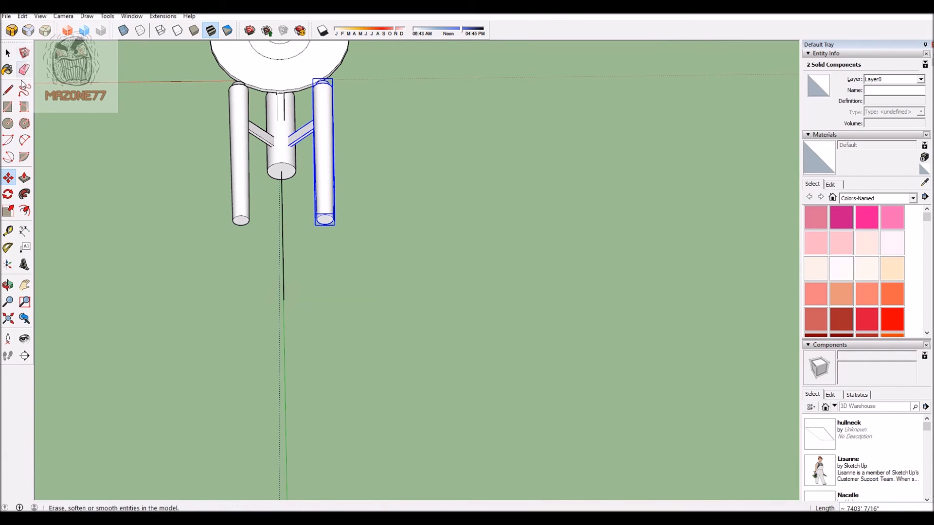
Step: Switch the camera projection to Perspective with the whole ship in view
scroll(341, 297, down, 2)
middle_drag(316, 319, 491, 273)
click(7, 319)
scroll(400, 261, down, 3)
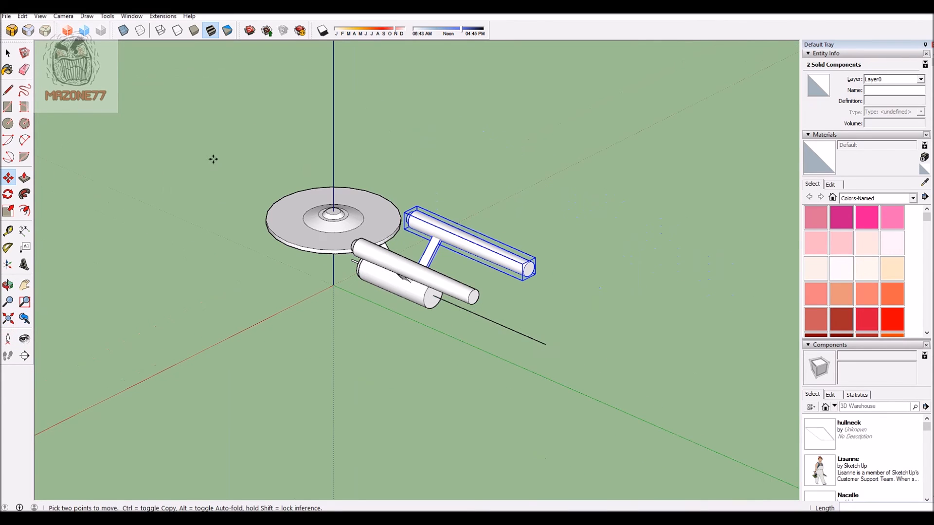
click(40, 17)
mouse_move(61, 17)
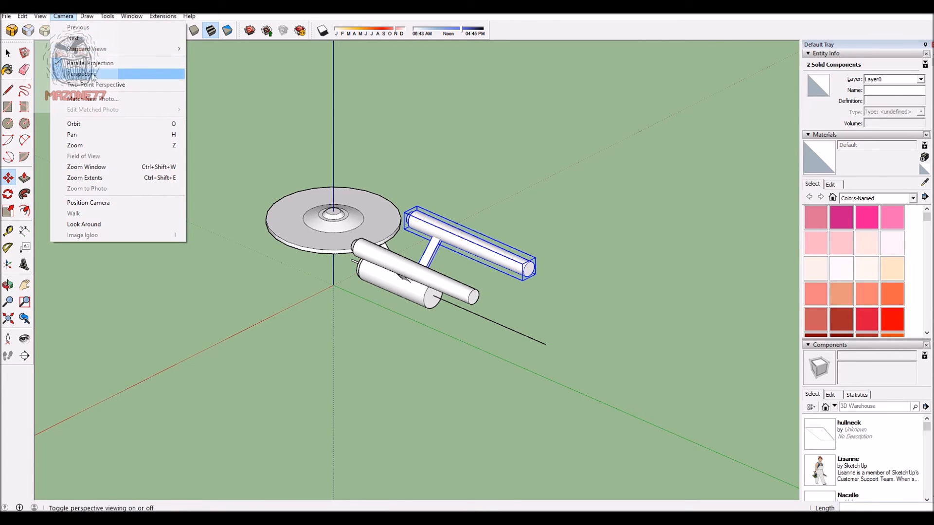
click(82, 74)
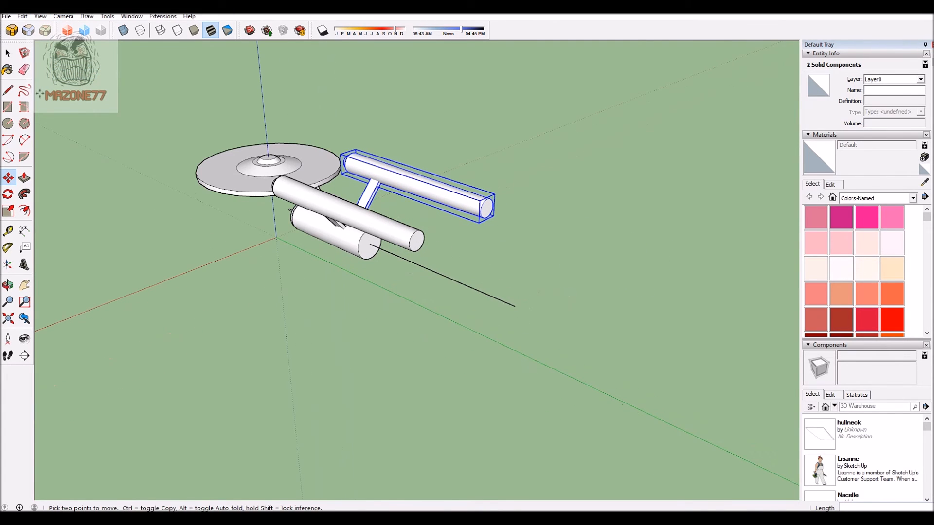
Step: Erase the center line extending behind the primary hull
click(24, 70)
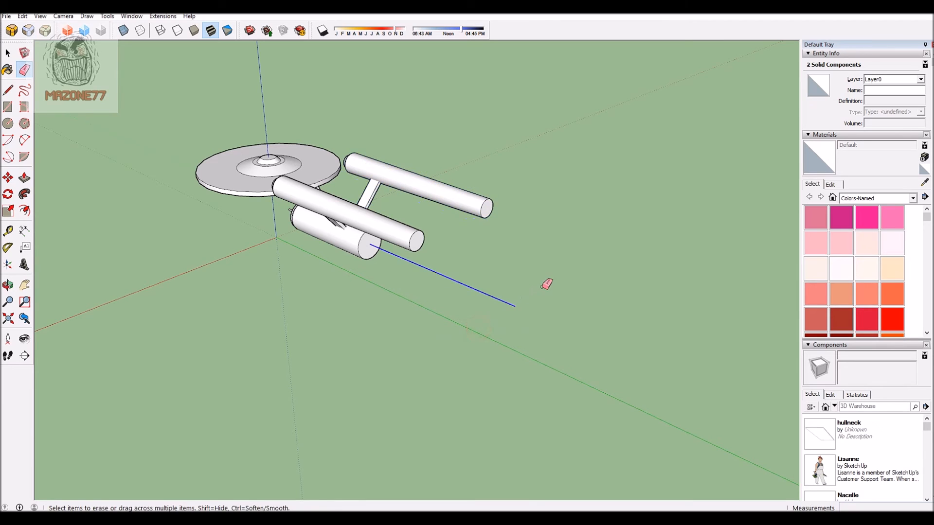
mouse_move(568, 286)
middle_down()
mouse_move(480, 235)
mouse_move(496, 291)
mouse_move(502, 246)
mouse_move(570, 345)
mouse_move(269, 284)
mouse_move(569, 254)
mouse_move(161, 271)
mouse_move(113, 218)
mouse_move(211, 423)
mouse_move(302, 373)
mouse_move(514, 199)
mouse_move(484, 177)
mouse_move(619, 263)
mouse_move(177, 301)
mouse_move(615, 334)
mouse_move(233, 368)
mouse_move(337, 388)
mouse_move(306, 209)
mouse_move(488, 348)
mouse_move(397, 397)
mouse_move(519, 181)
mouse_move(424, 394)
mouse_move(606, 336)
mouse_move(90, 347)
mouse_move(531, 450)
mouse_move(258, 283)
mouse_move(590, 192)
mouse_move(423, 379)
mouse_move(502, 317)
mouse_move(448, 392)
mouse_move(358, 365)
mouse_move(358, 354)
mouse_move(260, 350)
mouse_move(622, 296)
mouse_move(240, 327)
mouse_move(248, 477)
mouse_move(235, 175)
mouse_move(339, 202)
mouse_move(757, 183)
mouse_move(298, 307)
mouse_move(598, 208)
mouse_move(543, 265)
mouse_move(244, 298)
mouse_move(417, 263)
mouse_move(567, 279)
mouse_move(268, 469)
mouse_move(321, 491)
middle_up()
Step: Examine the assembled starship from behind, the side, above, below and the front, checking both Nacelles and pylons
scroll(90, 347, down, 2)
scroll(417, 196, up, 3)
mouse_move(292, 304)
middle_down()
mouse_move(278, 183)
mouse_move(667, 205)
mouse_move(402, 288)
mouse_move(507, 281)
mouse_move(687, 338)
mouse_move(597, 217)
mouse_move(298, 296)
mouse_move(256, 278)
mouse_move(552, 277)
mouse_move(191, 334)
mouse_move(314, 250)
mouse_move(335, 308)
mouse_move(538, 378)
mouse_move(274, 311)
mouse_move(539, 250)
mouse_move(560, 260)
middle_up()
mouse_move(434, 253)
middle_down()
mouse_move(363, 265)
mouse_move(378, 275)
middle_up()
middle_drag(633, 203, 121, 239)
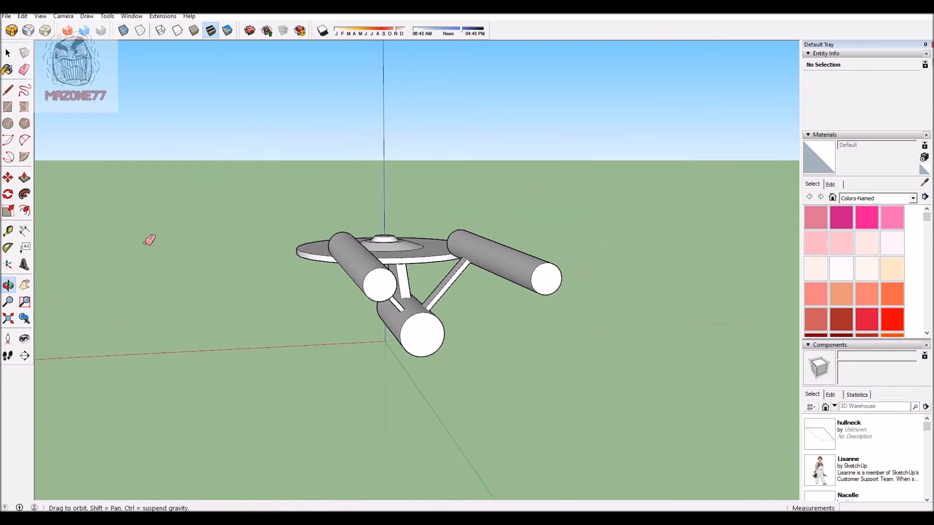
middle_drag(349, 144, 346, 287)
mouse_move(258, 356)
middle_down()
mouse_move(687, 167)
mouse_move(414, 348)
mouse_move(206, 264)
mouse_move(373, 346)
middle_up()
mouse_move(602, 329)
middle_down()
mouse_move(261, 339)
mouse_move(481, 350)
mouse_move(536, 475)
mouse_move(327, 264)
mouse_move(295, 475)
middle_up()
middle_drag(310, 388, 497, 263)
middle_drag(516, 404, 214, 352)
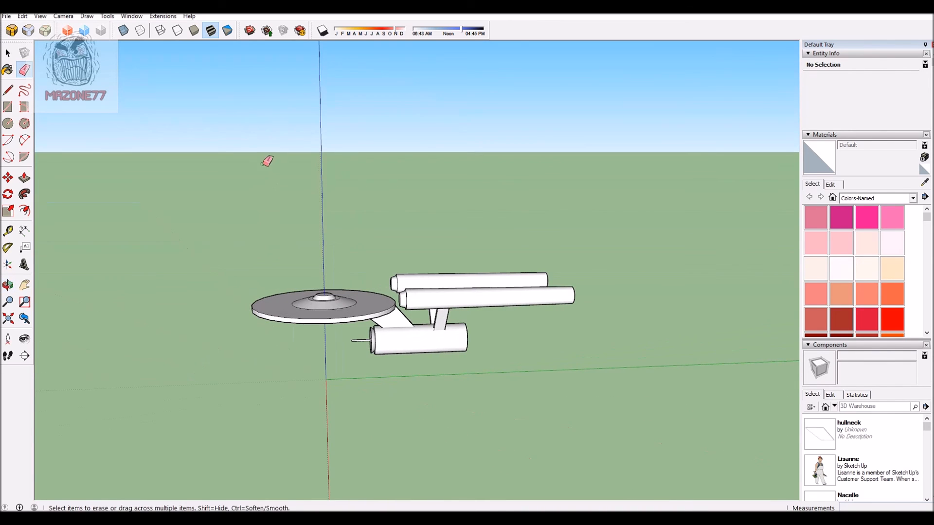
middle_drag(409, 188, 444, 240)
middle_drag(529, 235, 364, 248)
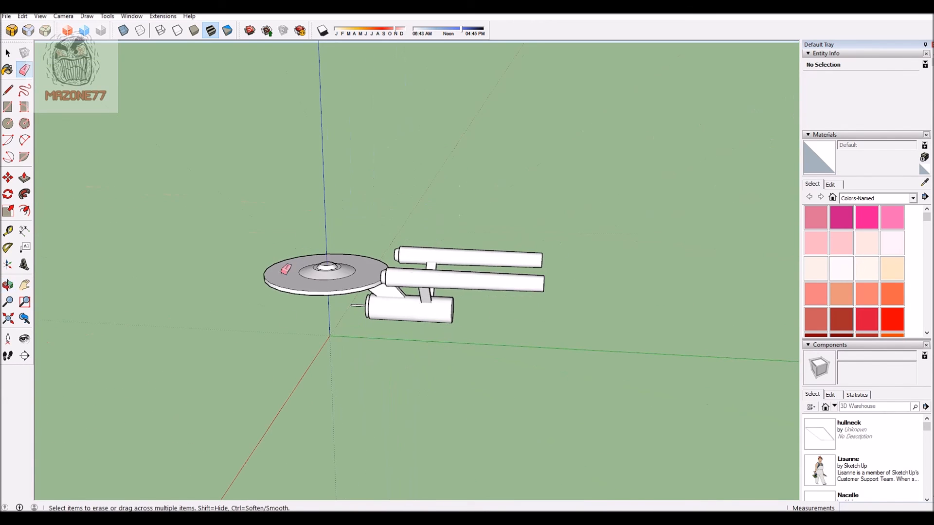
mouse_move(436, 194)
middle_down()
mouse_move(346, 189)
mouse_move(381, 316)
mouse_move(715, 210)
mouse_move(491, 270)
middle_up()
middle_drag(240, 243, 224, 445)
middle_drag(310, 241, 421, 303)
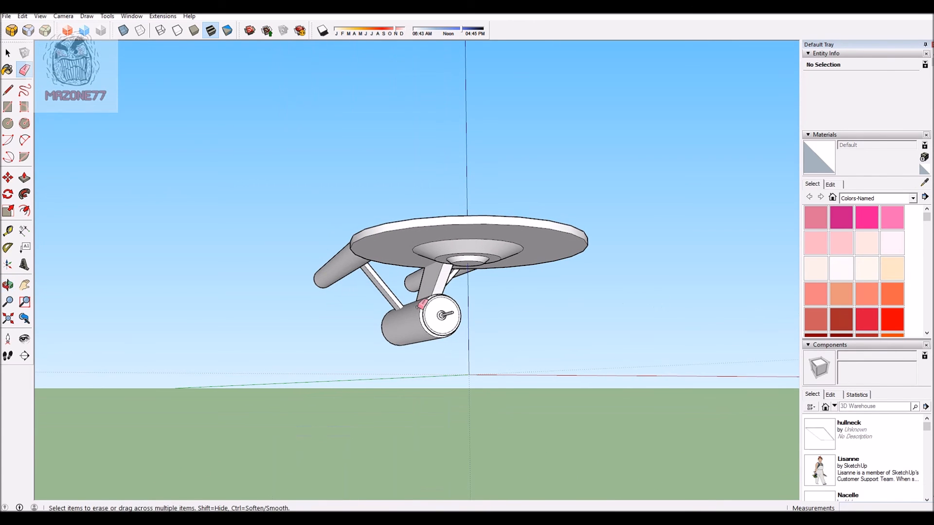
mouse_move(298, 283)
middle_down()
mouse_move(513, 292)
mouse_move(664, 279)
mouse_move(402, 256)
mouse_move(767, 459)
mouse_move(646, 341)
middle_up()
middle_drag(326, 331, 358, 162)
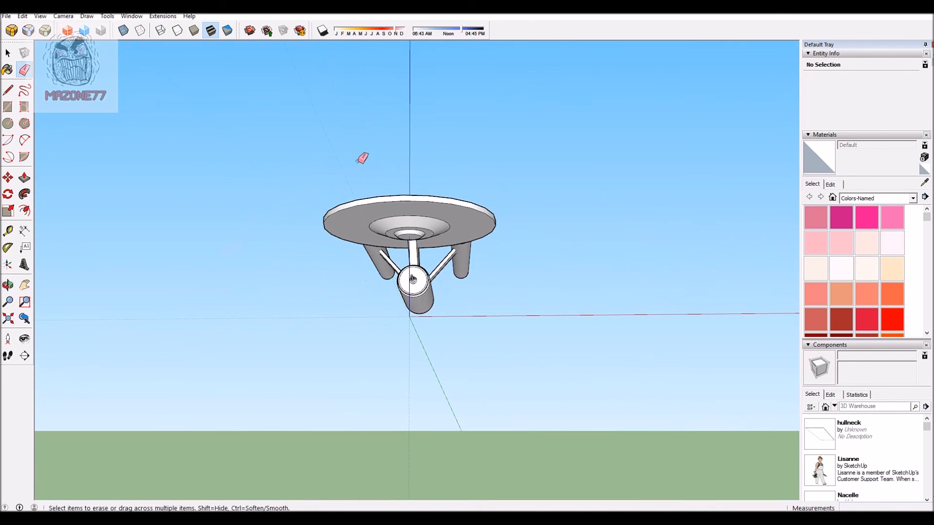